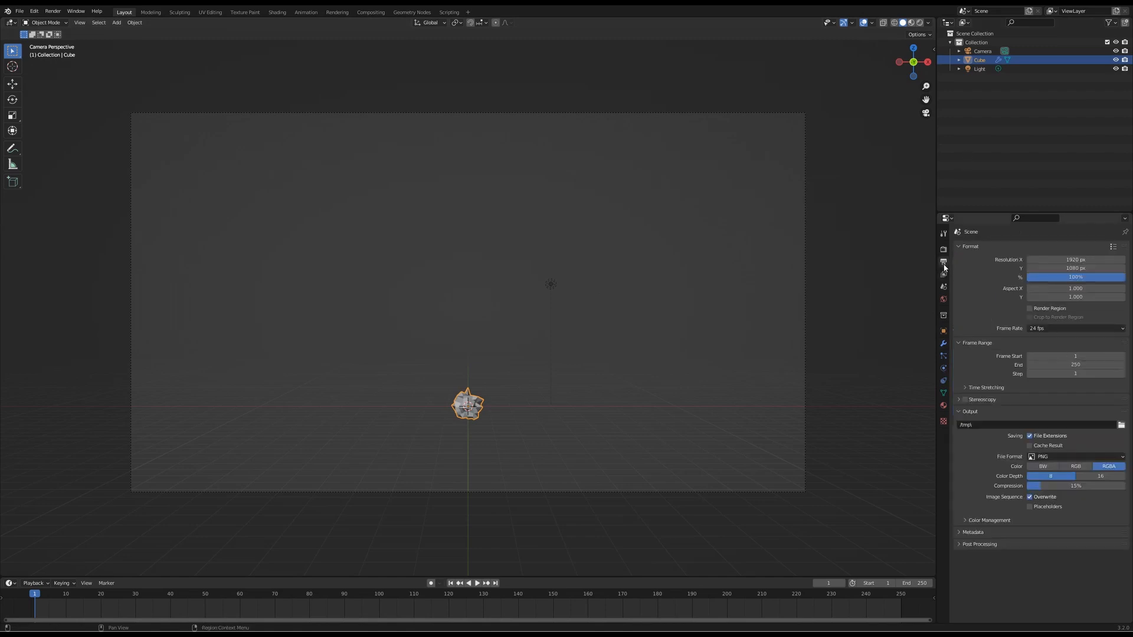
Step: Set the scene's end frame to 10
click(1059, 365)
text(10)
key(Return)
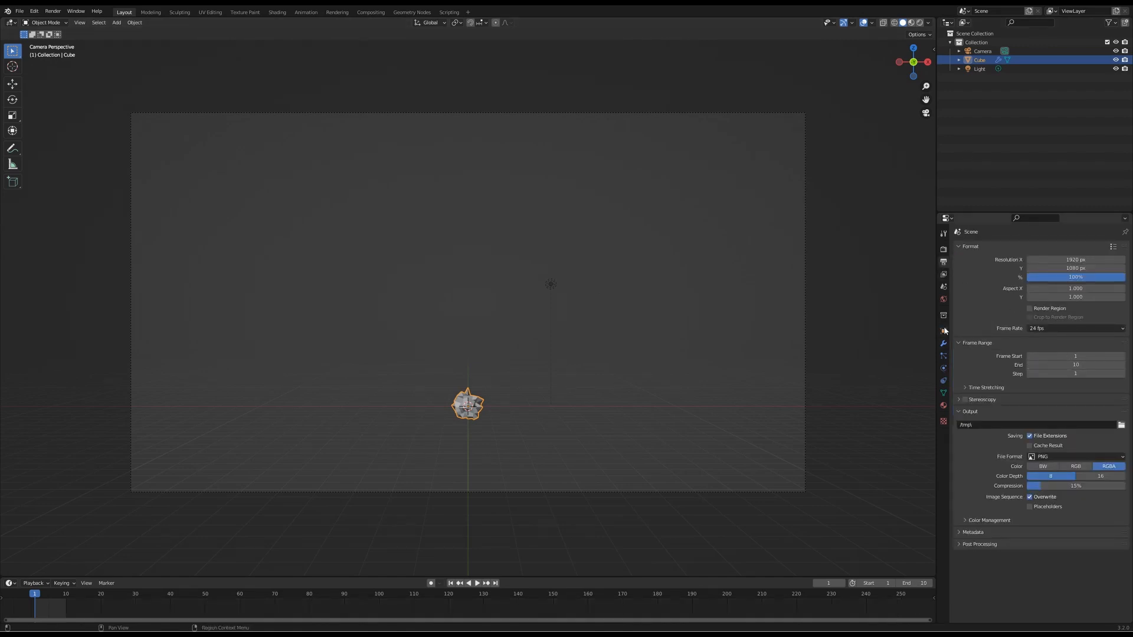
Step: Add an emitter particle system to the cube and set its particle number to 100000
click(943, 356)
click(1124, 249)
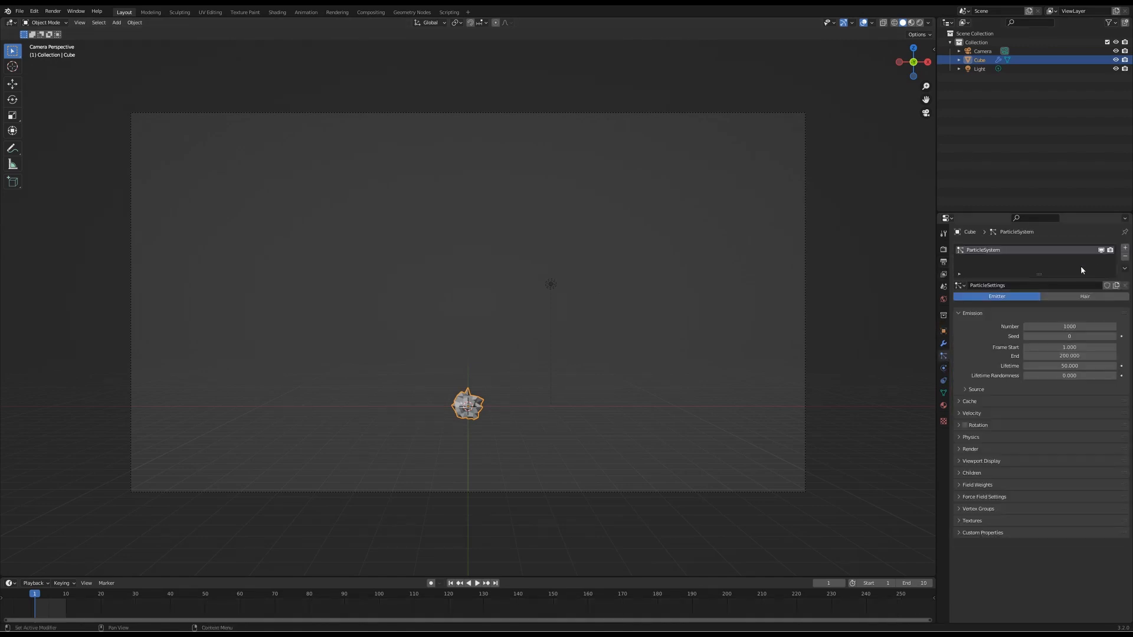
click(1071, 326)
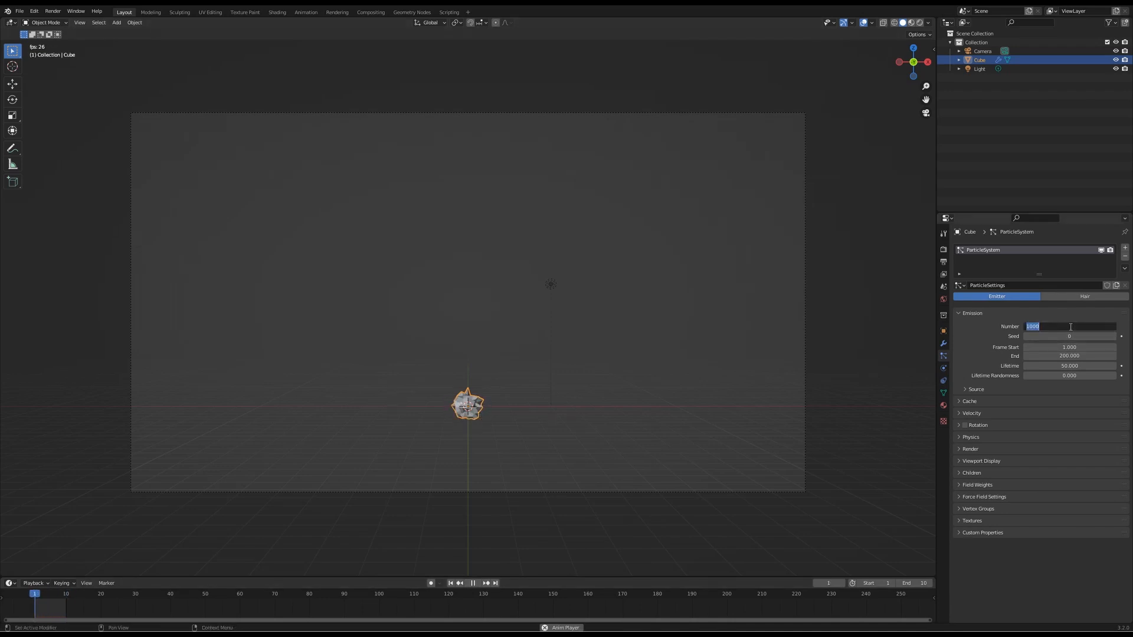
text(100000)
key(Return)
Step: Set the particle emission to start at frame 2 and end at frame 3, with a lifetime of 3
click(1065, 347)
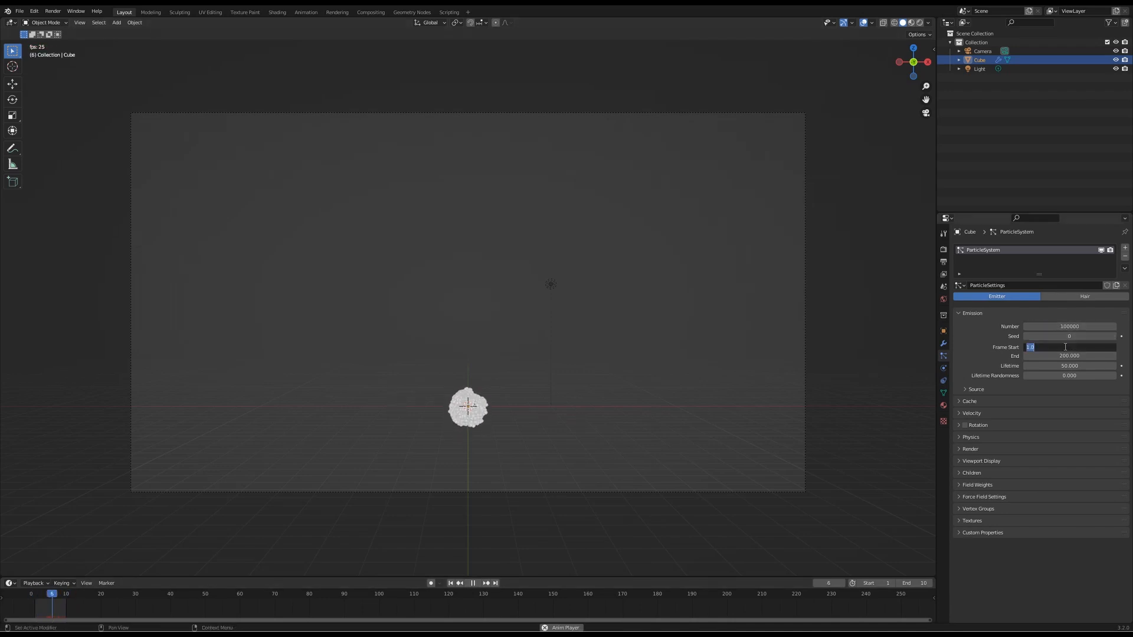
text(2)
key(Tab)
text(3)
key(Tab)
text(3)
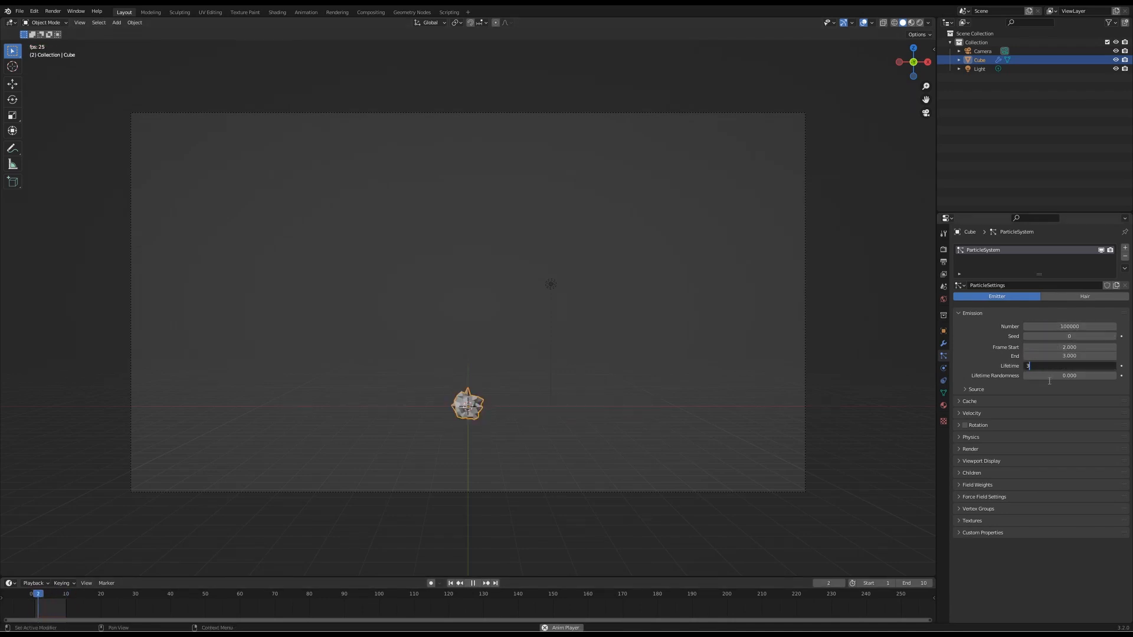
Step: Set the particle source to emit from the cube's volume
click(975, 390)
click(1070, 402)
click(1041, 432)
Step: Set the particle velocity to 4 m/s normal, 4 m/s tangent and -25 m/s object-aligned Z
click(972, 487)
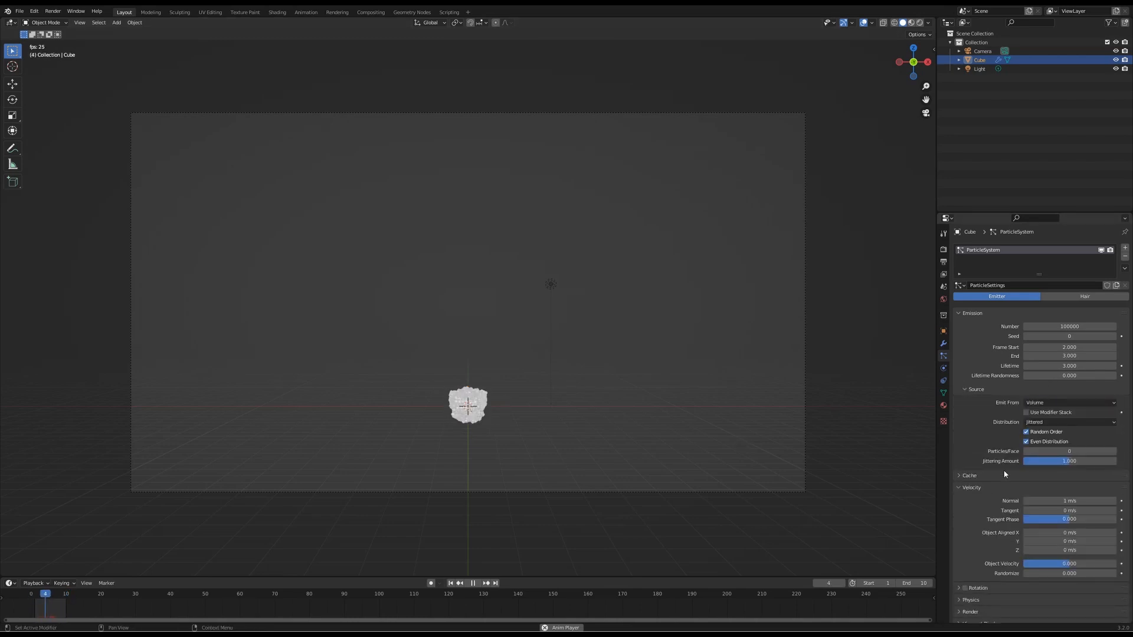
scroll(1006, 474, down, 3)
scroll(1006, 473, down, 1)
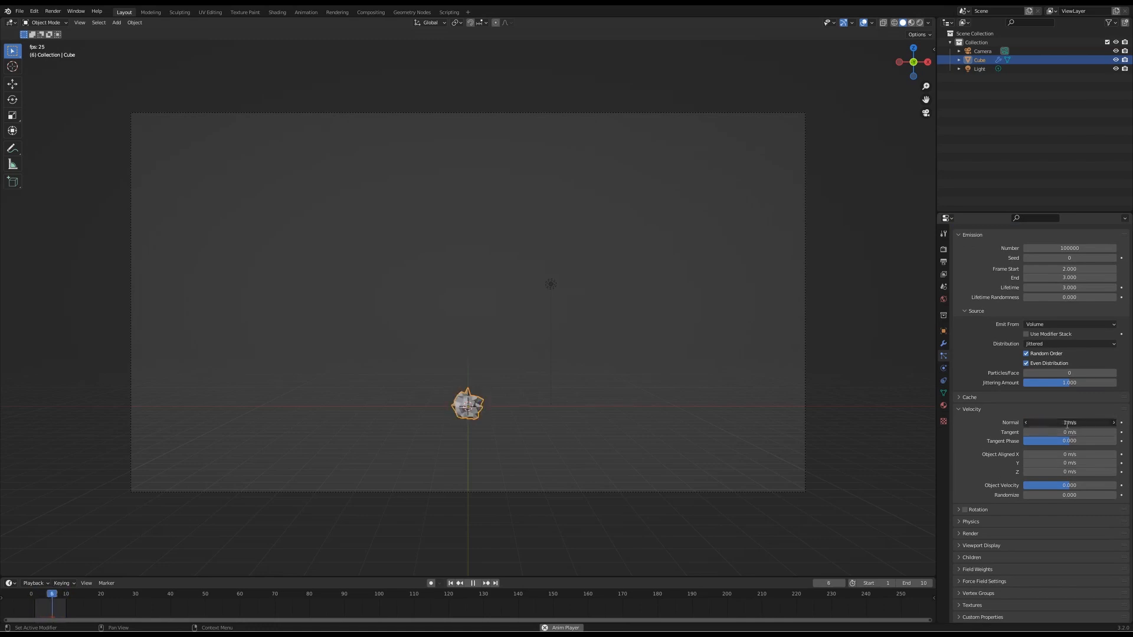
key(Tab)
text(4)
key(Tab)
key(Tab)
key(Tab)
key(Tab)
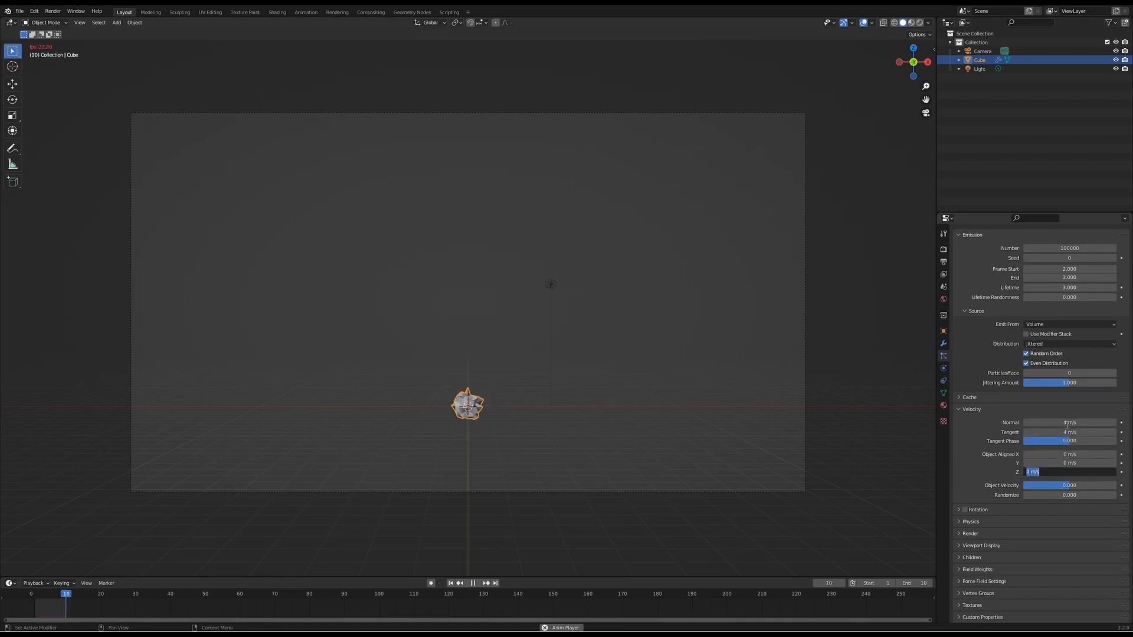
text(-25)
key(Return)
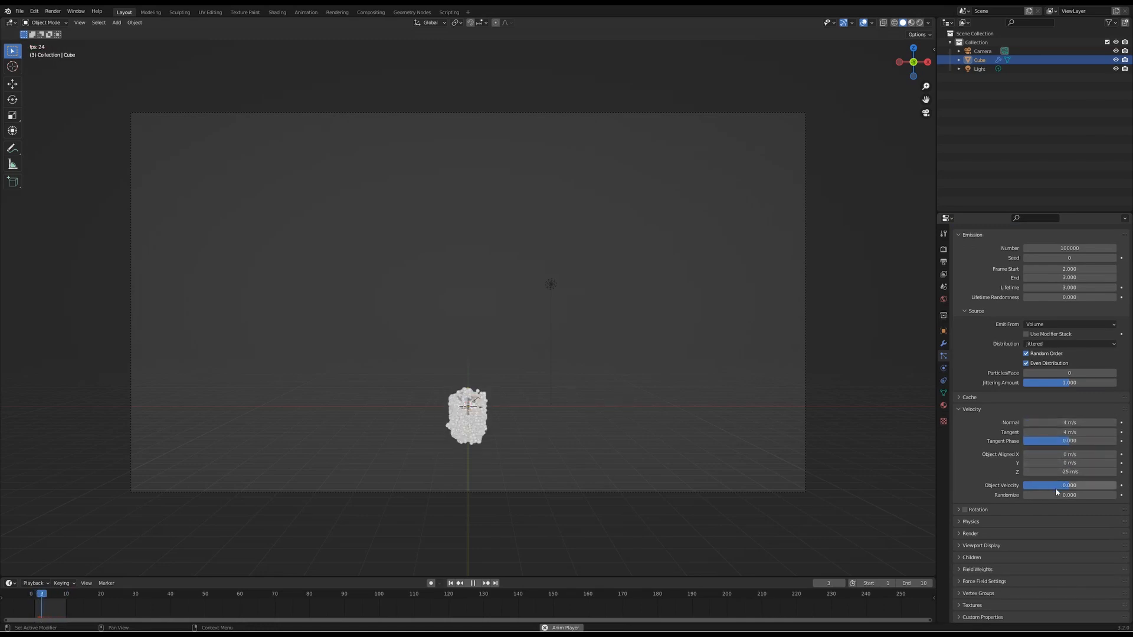
Step: Set the particles' object velocity factor to 1
click(958, 510)
scroll(1099, 475, down, 1)
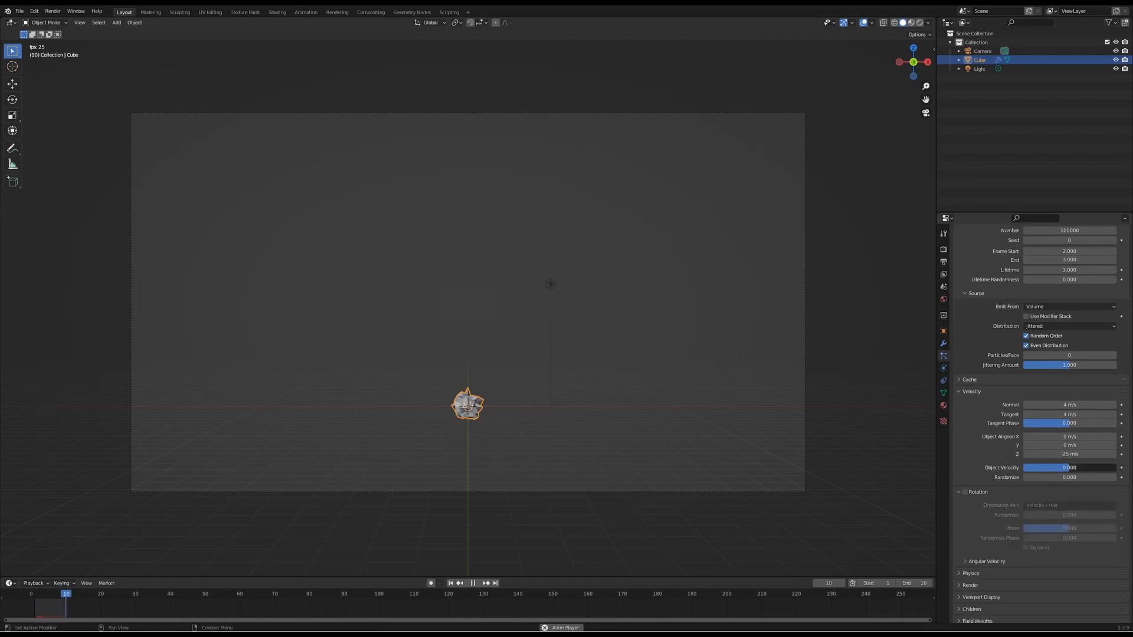
click(1087, 468)
text(1)
key(Return)
Step: Enable rotation for the particles and set the angular velocity amount to 10
scroll(1050, 465, down, 2)
click(967, 511)
scroll(971, 502, down, 1)
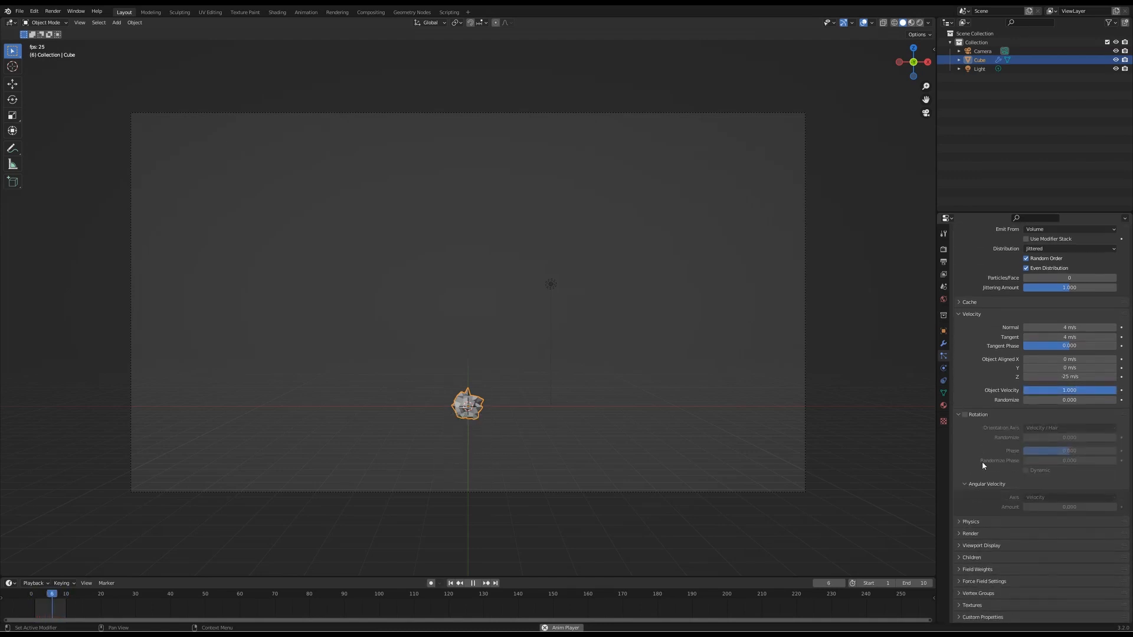
click(973, 522)
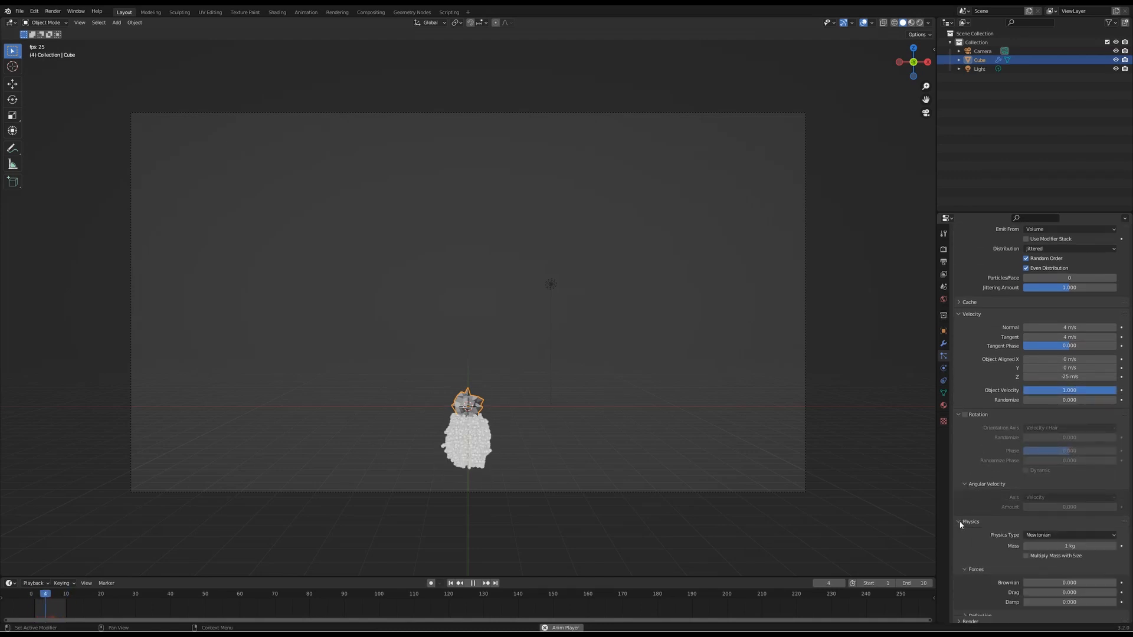
click(965, 416)
click(1065, 507)
text(10)
key(Return)
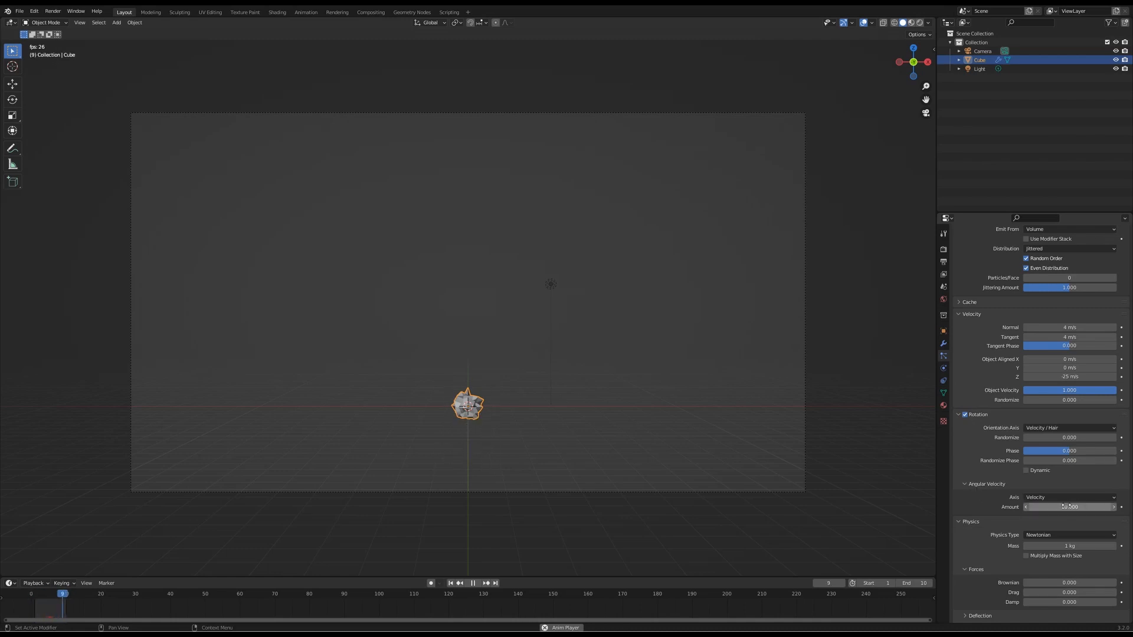
scroll(1003, 498, down, 2)
click(960, 487)
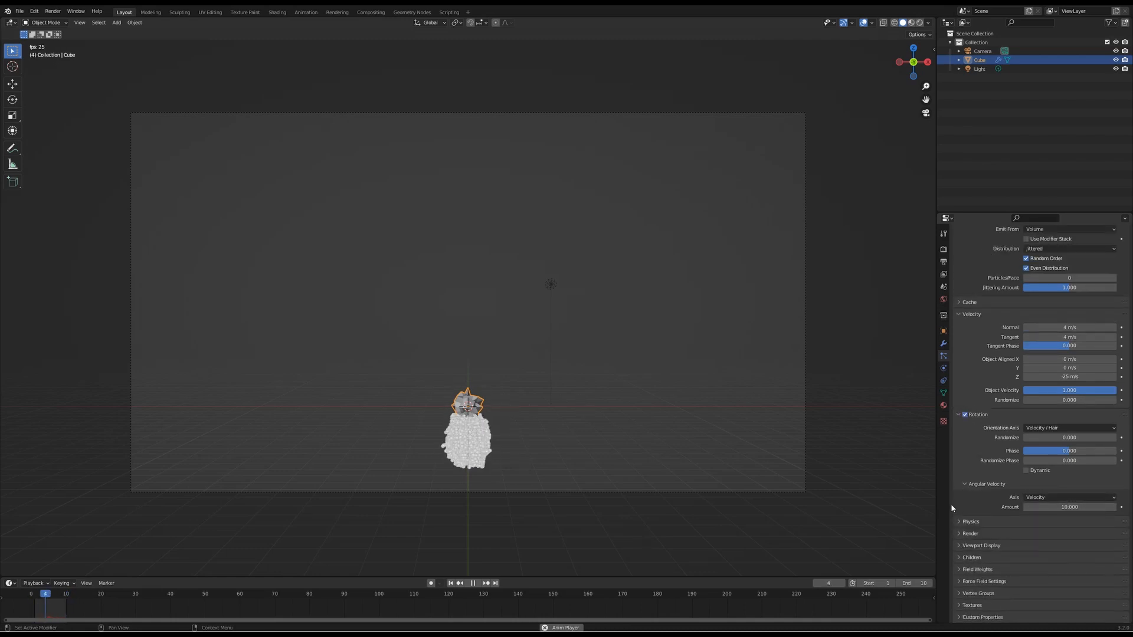
Step: Stop the animation playback, add a plane and scale it up into a ground surface several times wider than the cube
key(space)
key(shift+a)
click(509, 428)
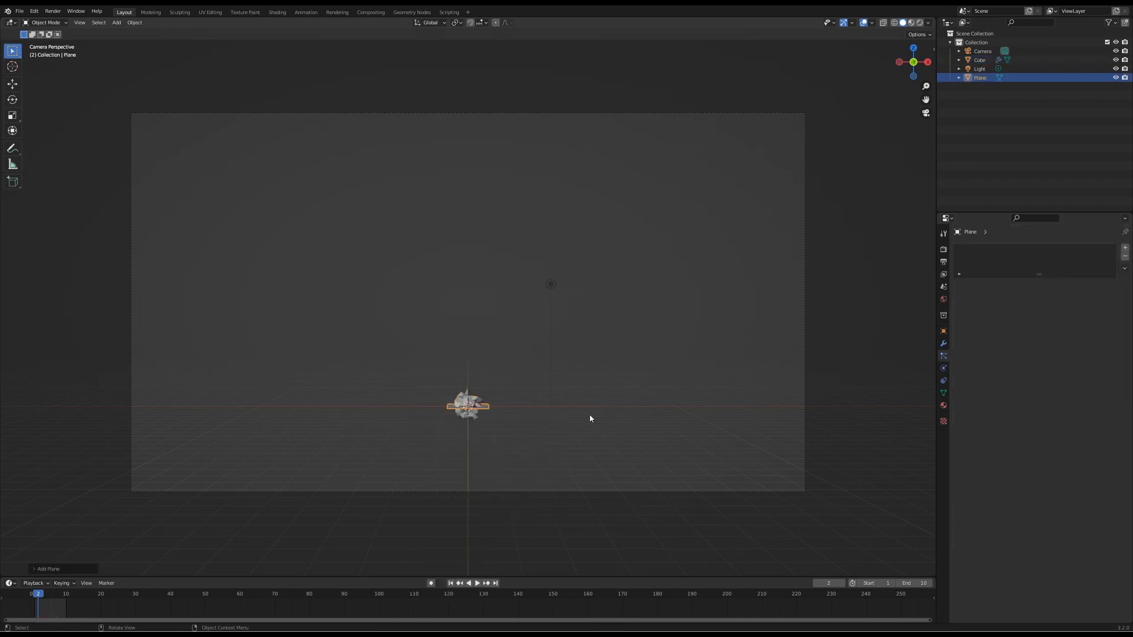
key(s)
click(222, 453)
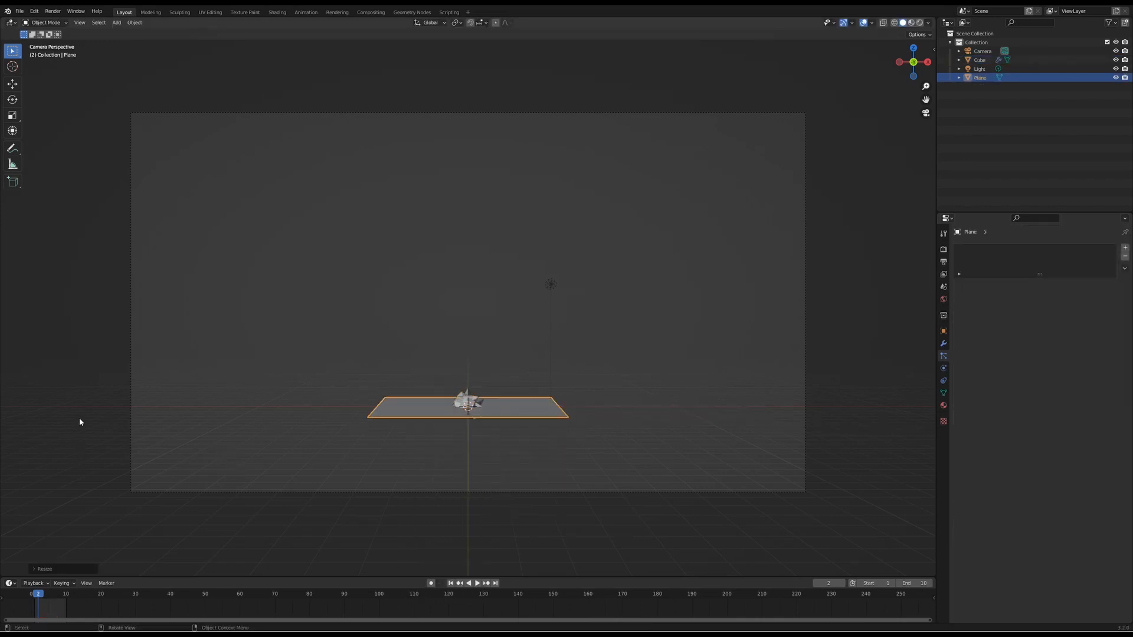
Step: Move the plane down along Z in front view until it sits just beneath the cube
key(KP_1)
key(g)
key(z)
click(614, 478)
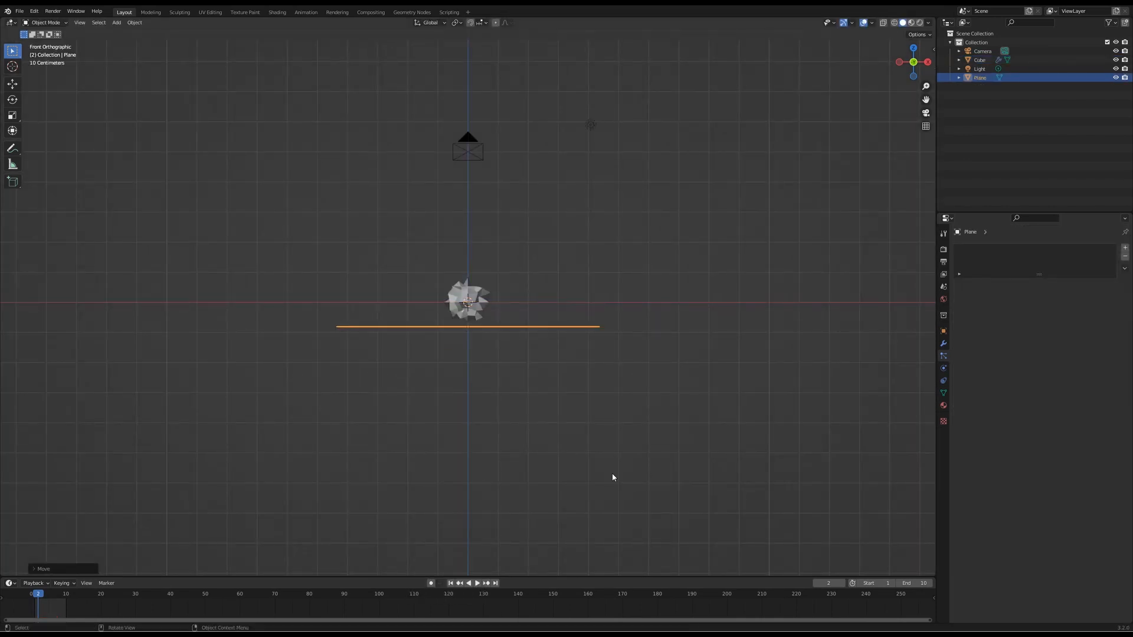
Step: Open the physics deflection settings of the cube's particle system
click(481, 295)
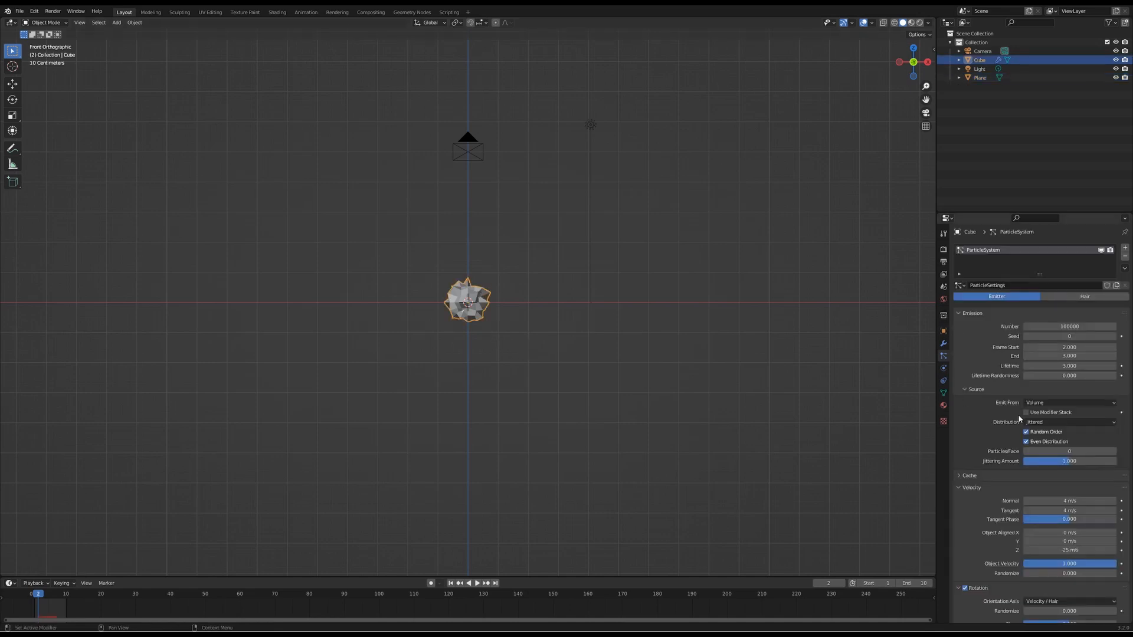
scroll(998, 501, down, 7)
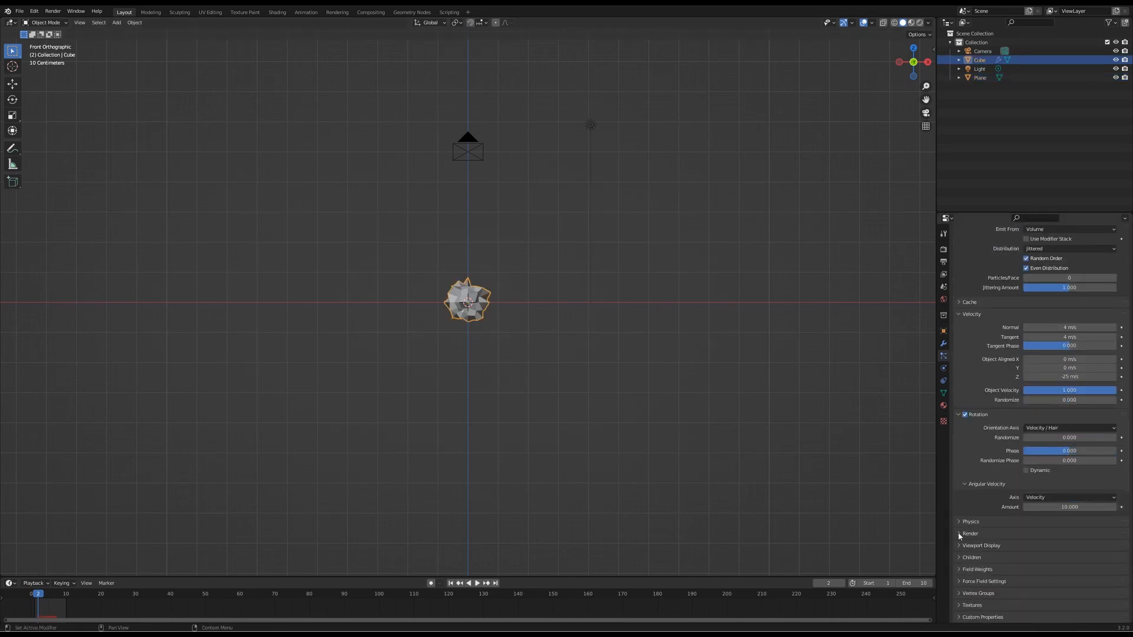
click(959, 524)
click(959, 523)
click(958, 535)
scroll(957, 535, down, 2)
click(978, 488)
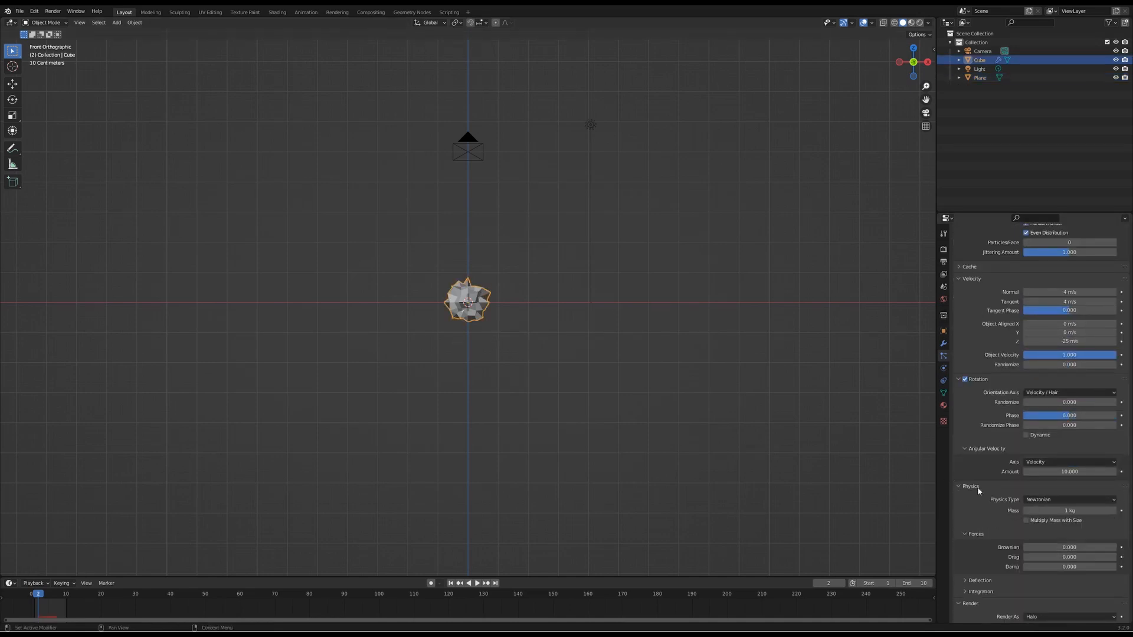
scroll(992, 501, down, 4)
click(971, 493)
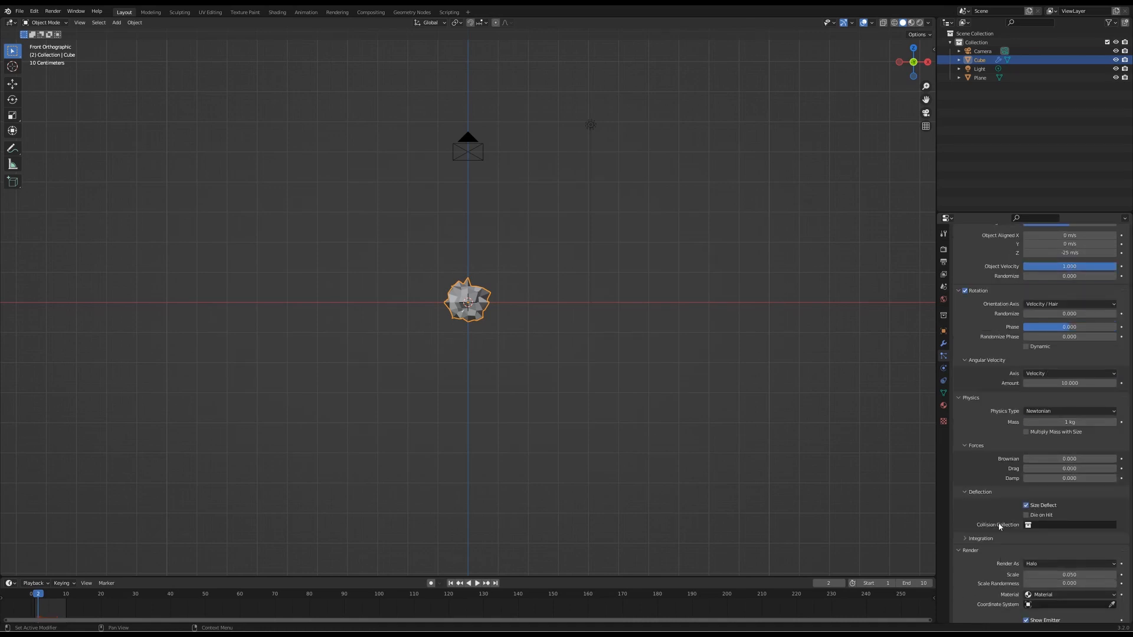
Step: Add collision physics to the plane
click(979, 78)
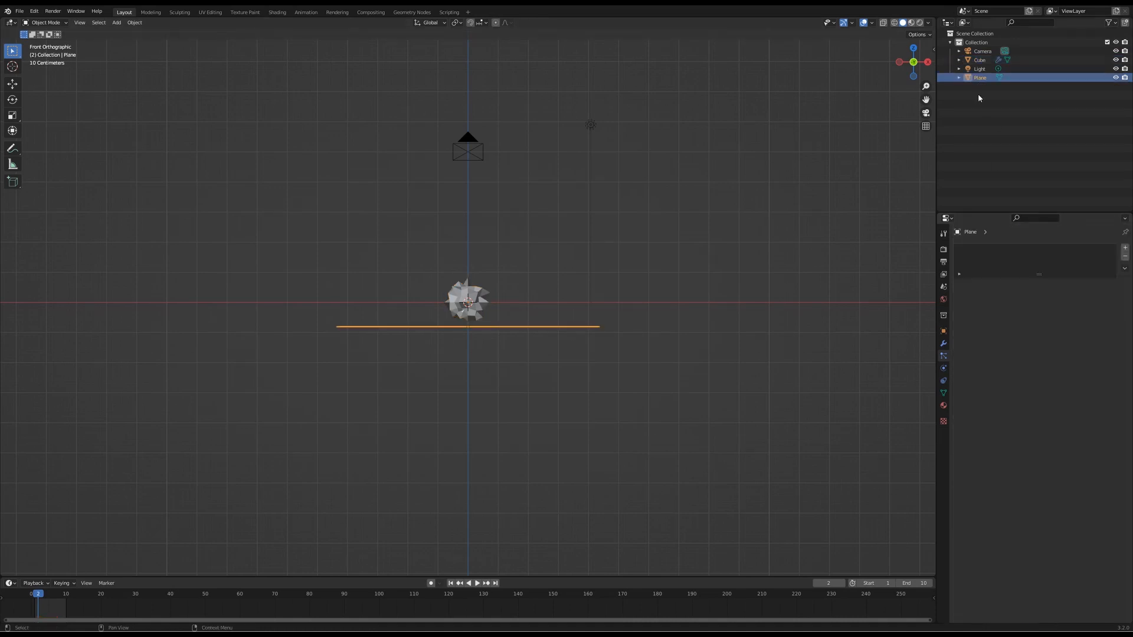
click(944, 368)
click(996, 258)
Step: Play the animation to check how the particles meet the plane, and return to frame 1 and the camera view
middle_drag(780, 316, 572, 351)
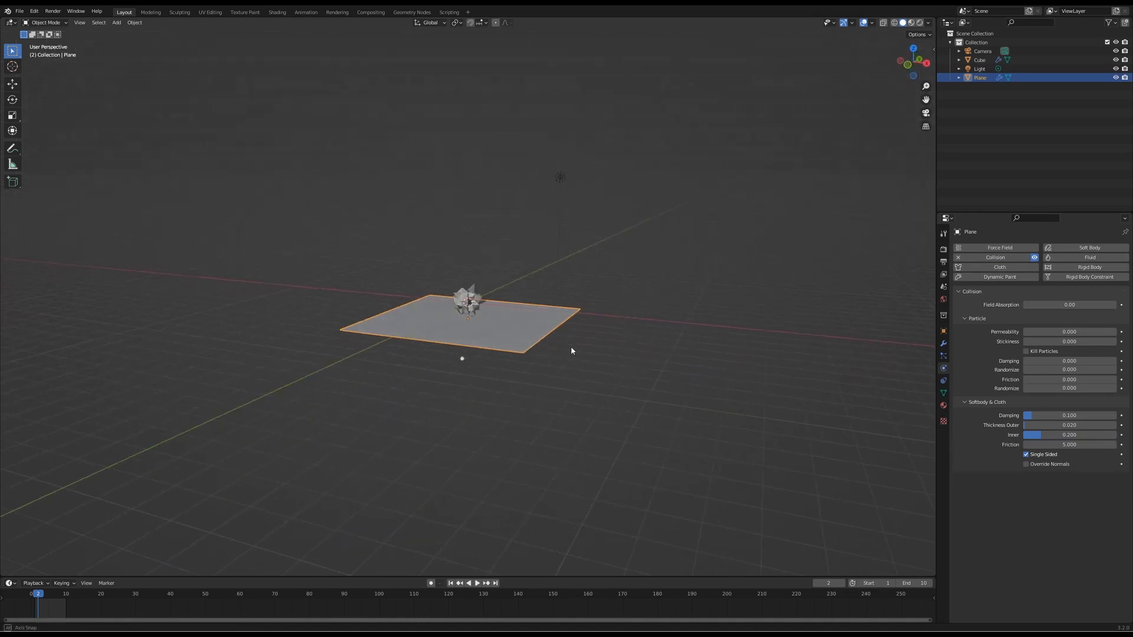
click(477, 583)
click(472, 583)
click(451, 583)
middle_drag(483, 413, 514, 427)
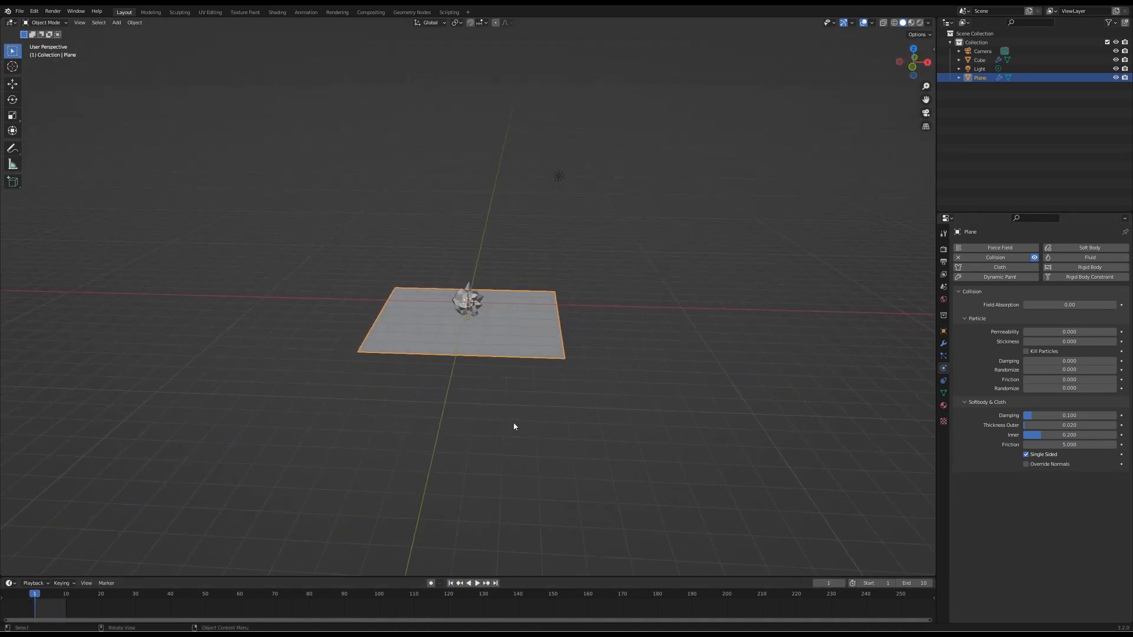
key(KP_0)
Step: Apply the Quick Smoke effect to the cube
click(986, 159)
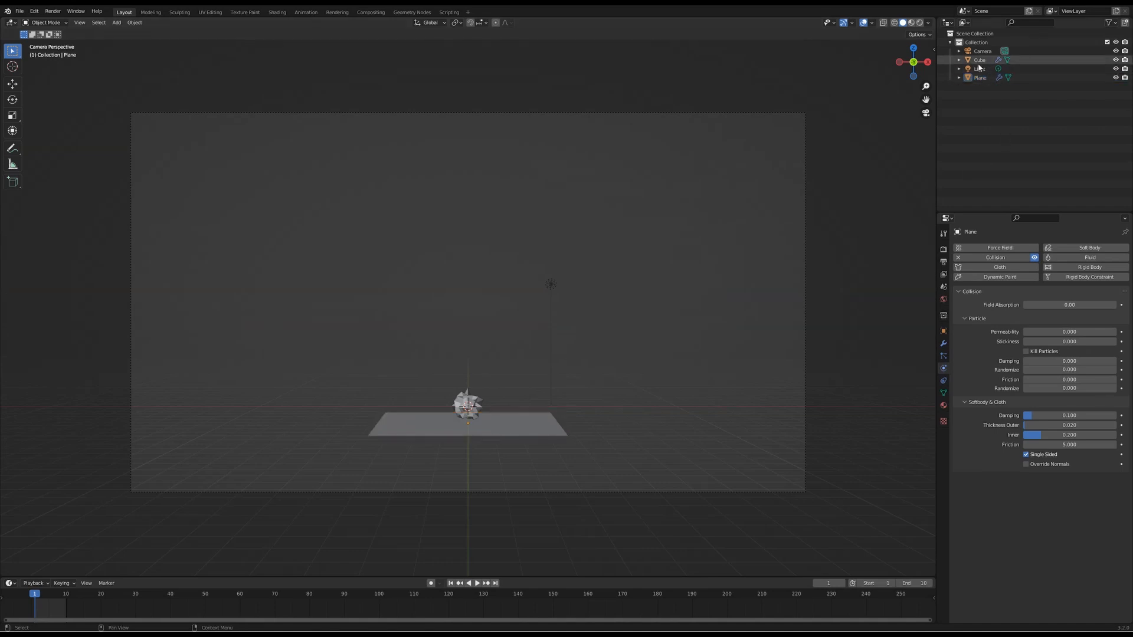
click(980, 60)
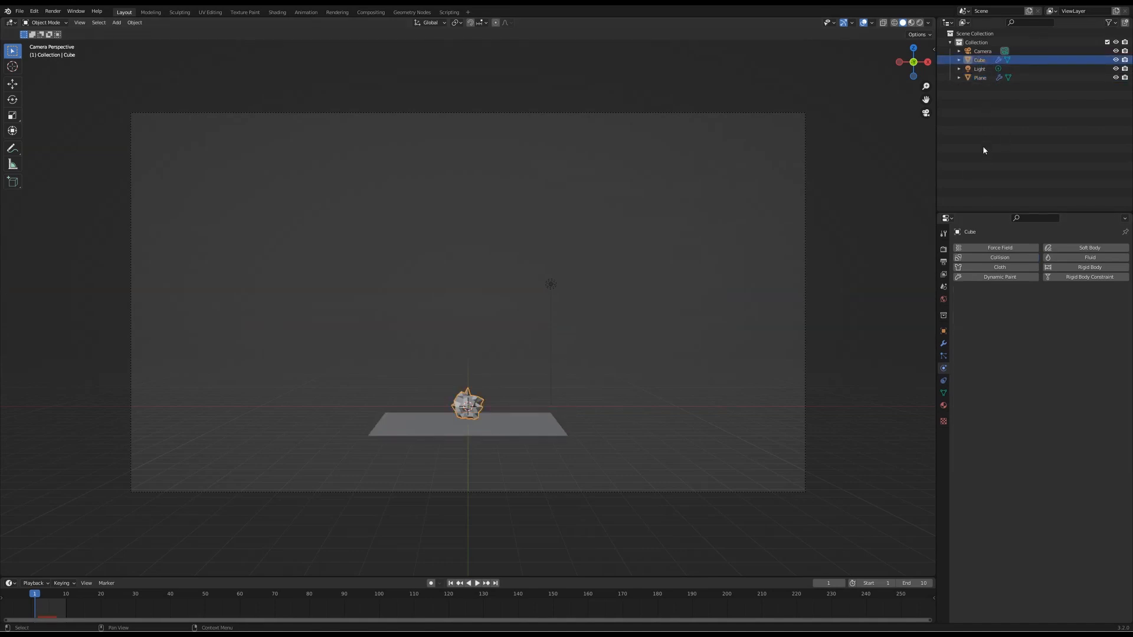
click(135, 22)
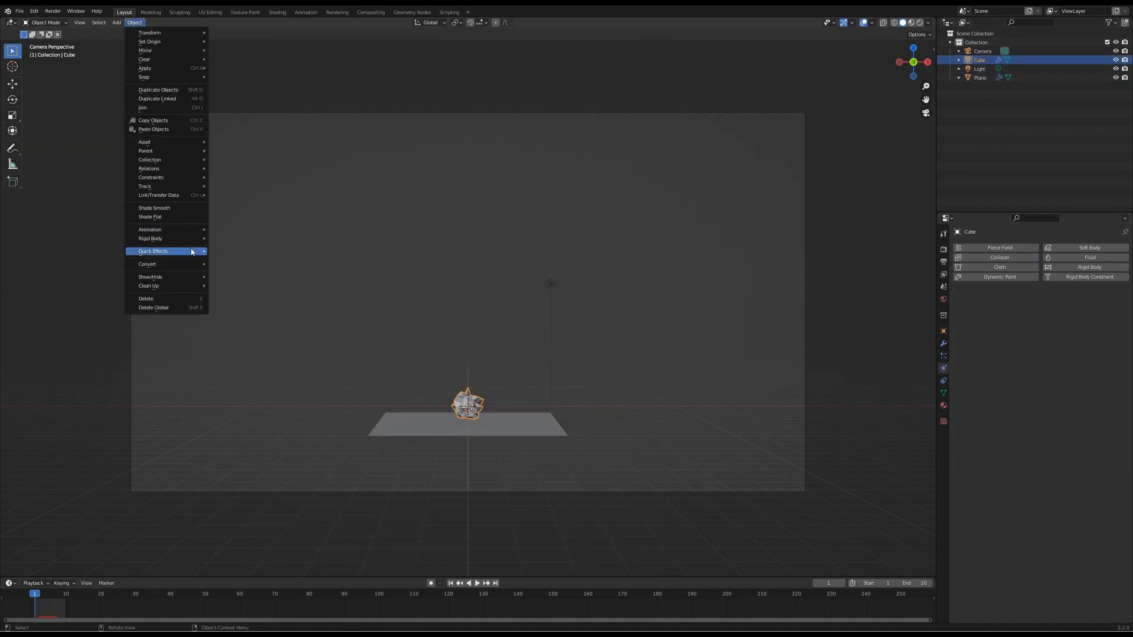
mouse_move(166, 239)
click(242, 269)
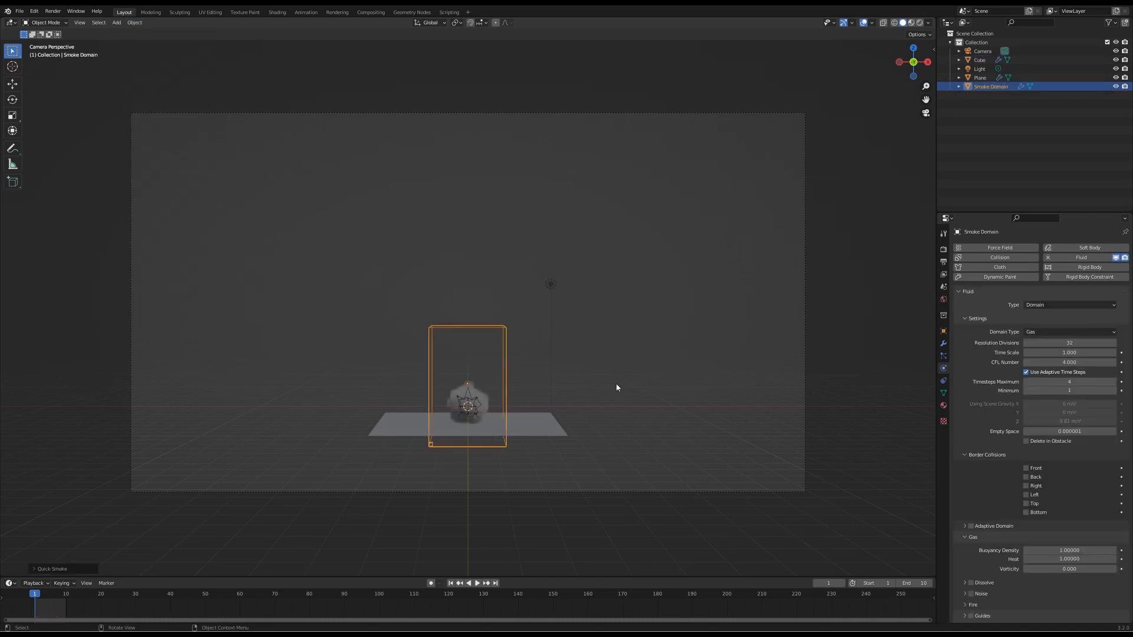
Step: Set the smoke domain's Z location to 6 m
click(943, 331)
double_click(1056, 276)
click(1059, 293)
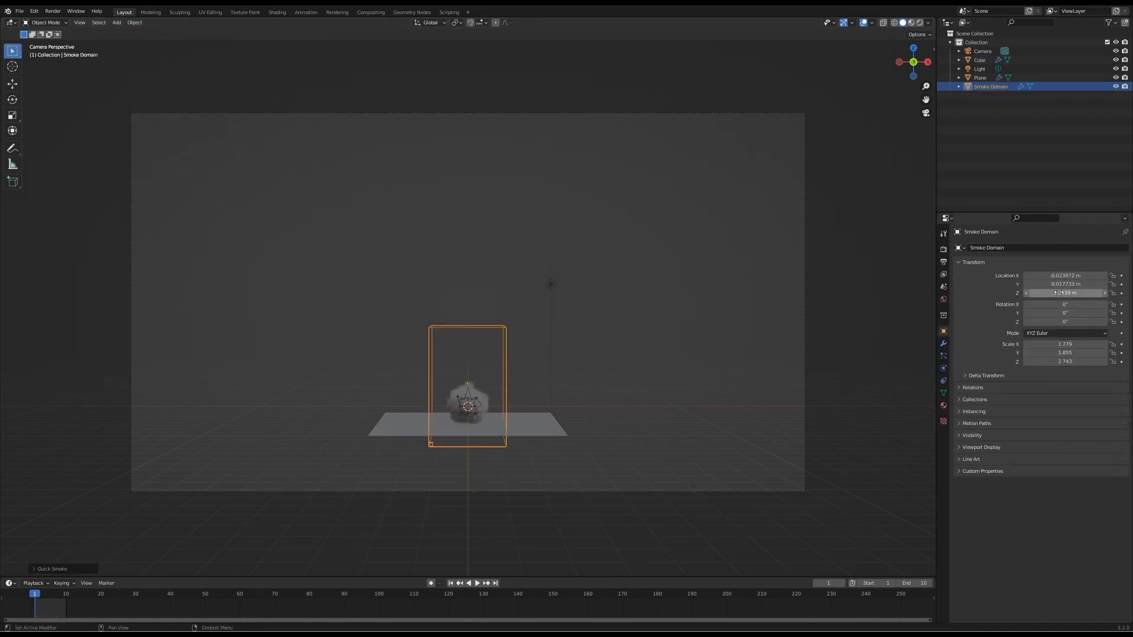
text(6)
key(Tab)
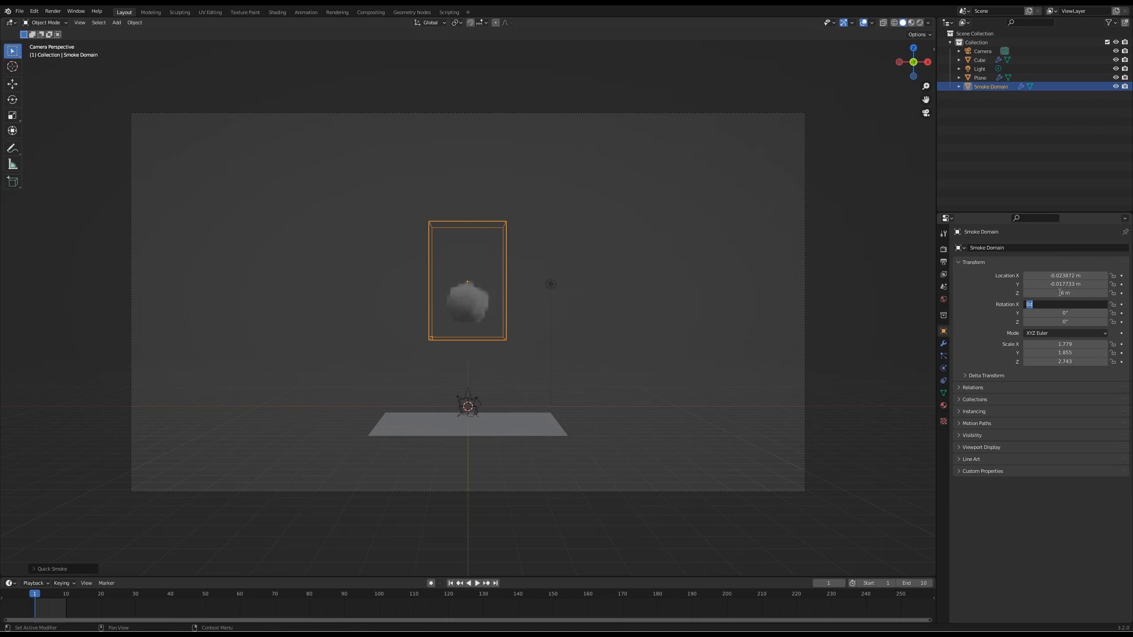
text(4.3)
key(Tab)
text(4.5)
key(Tab)
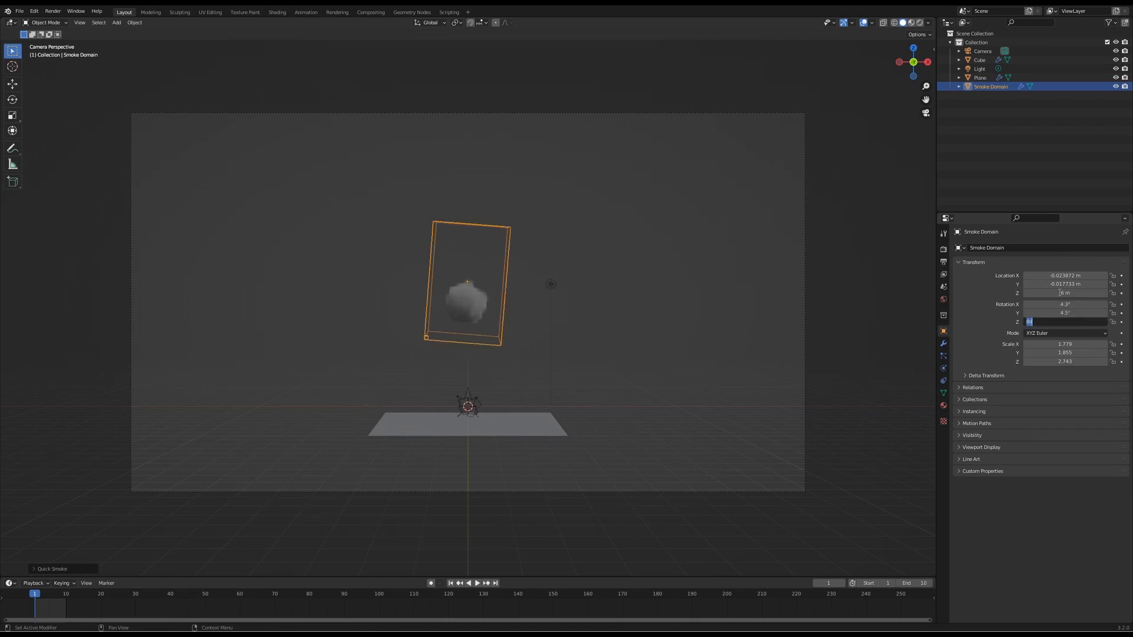
key(Return)
click(1051, 303)
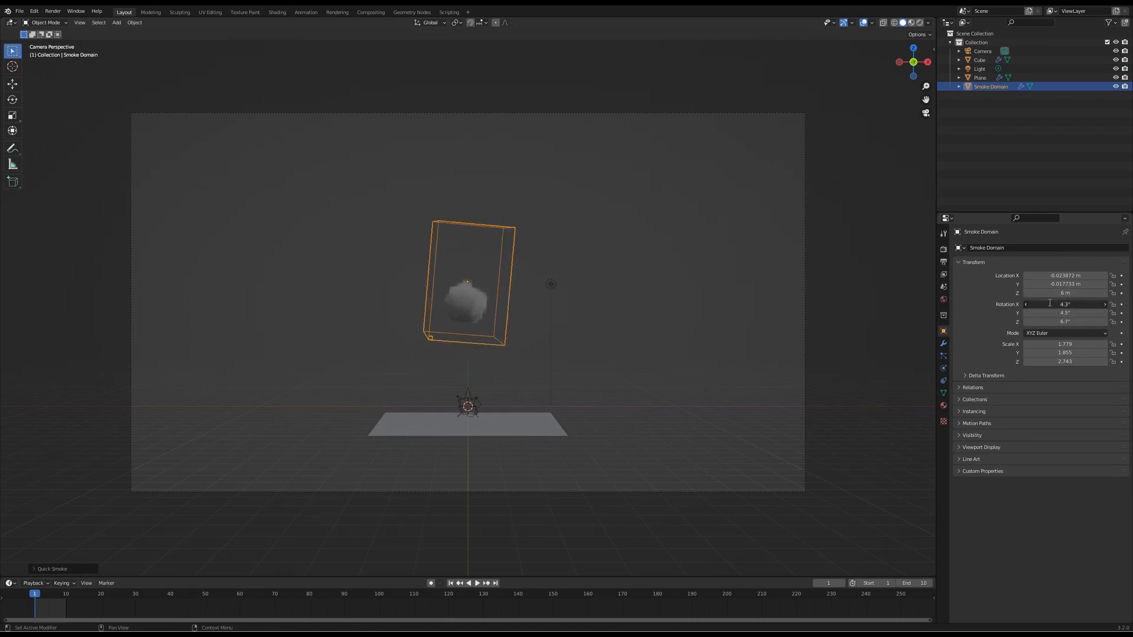
text(0)
key(Tab)
text(0)
key(Tab)
text(0)
key(Return)
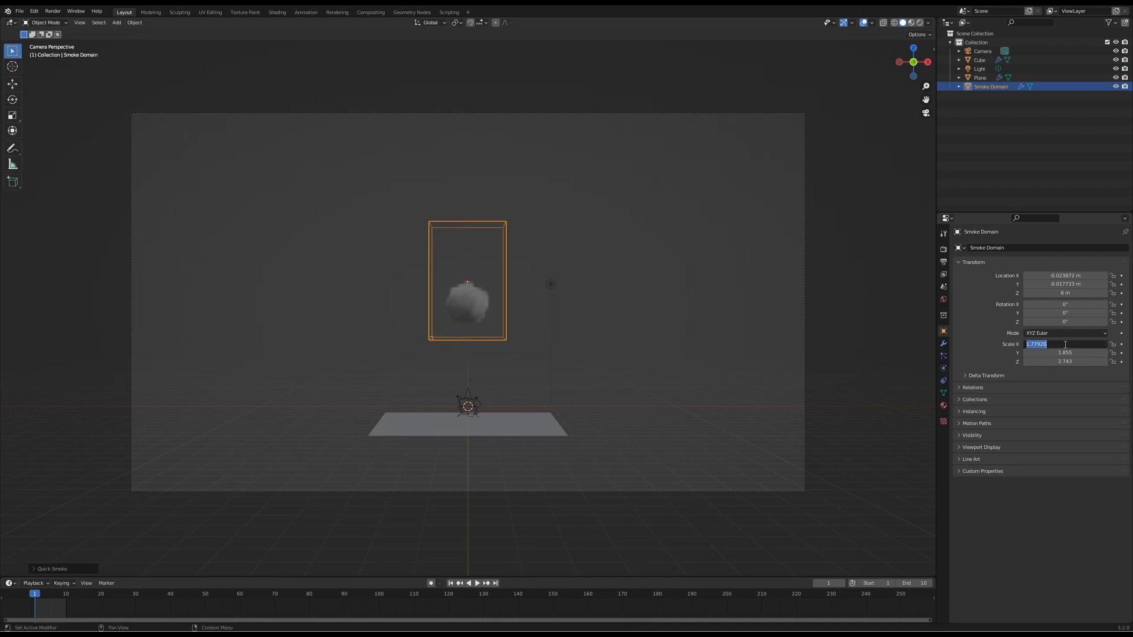
Step: Set the smoke domain's scale to 4.3 in X, 4.5 in Y and 6.7 in Z
key(Tab)
text(4)
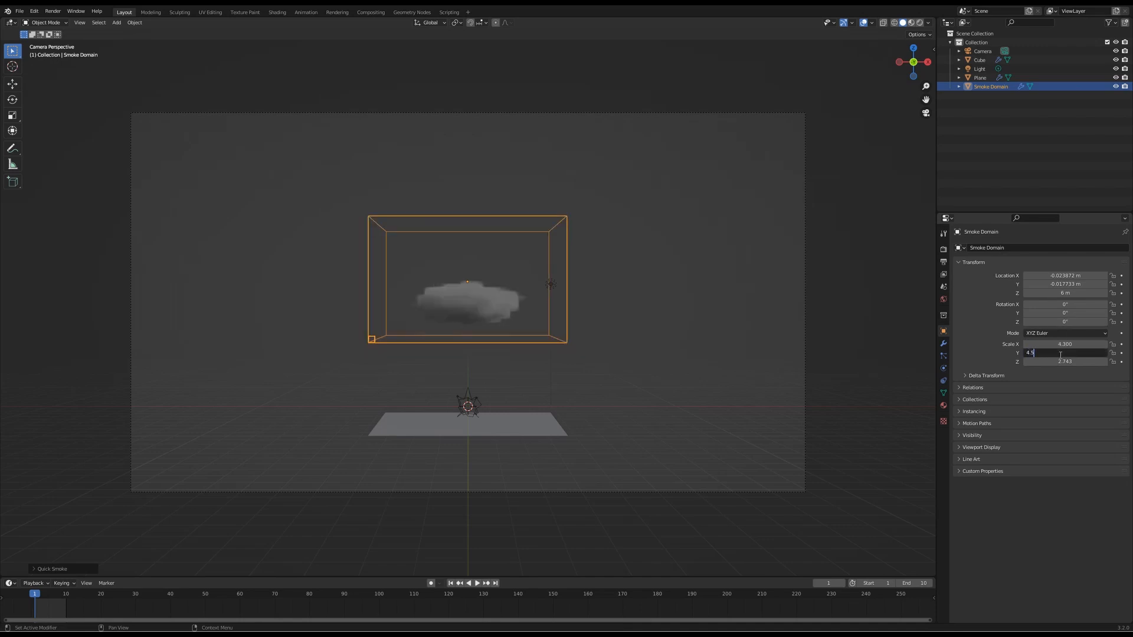
key(Tab)
text(6.7)
key(Return)
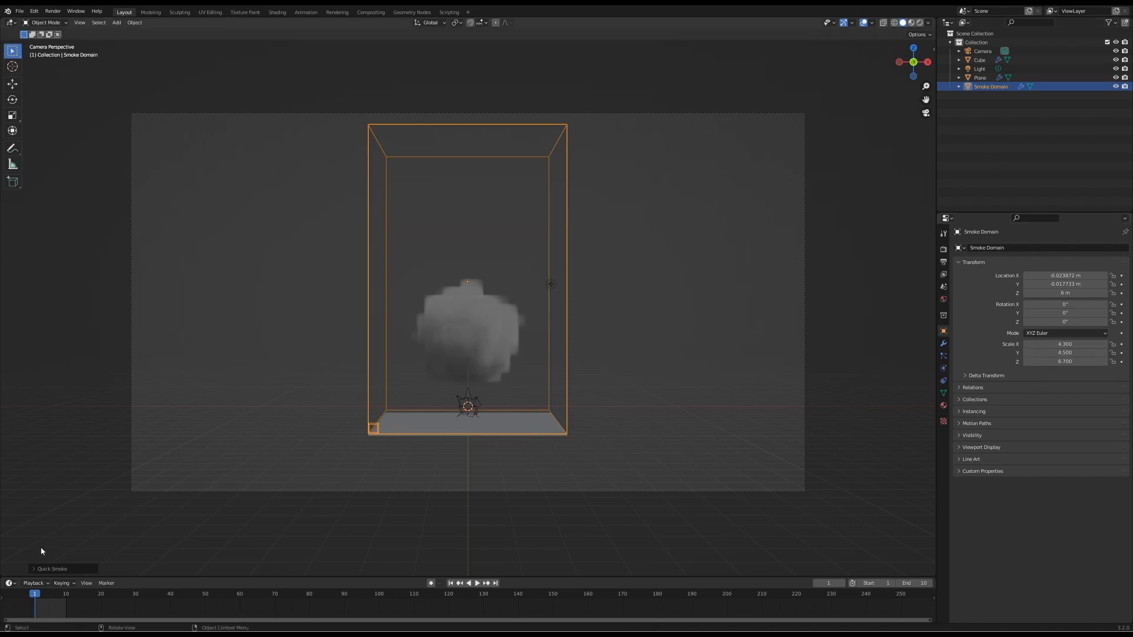
Step: Split off a narrow area beside the viewport as a second Properties editor and show the smoke domain's physics settings in it
drag(3, 571, 145, 564)
click(10, 22)
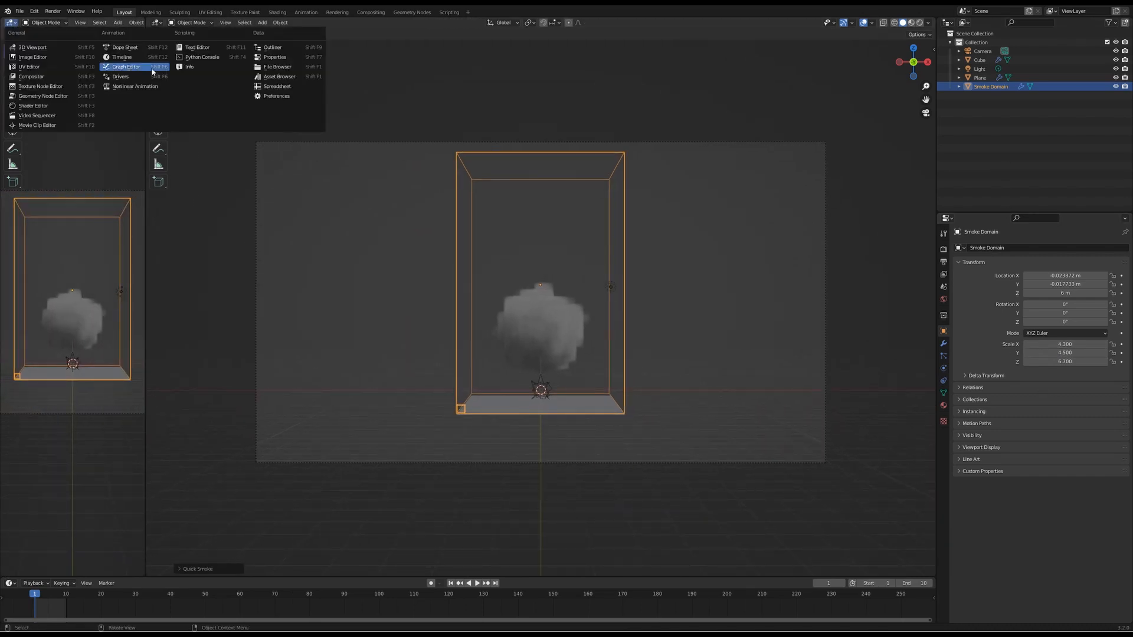
click(277, 47)
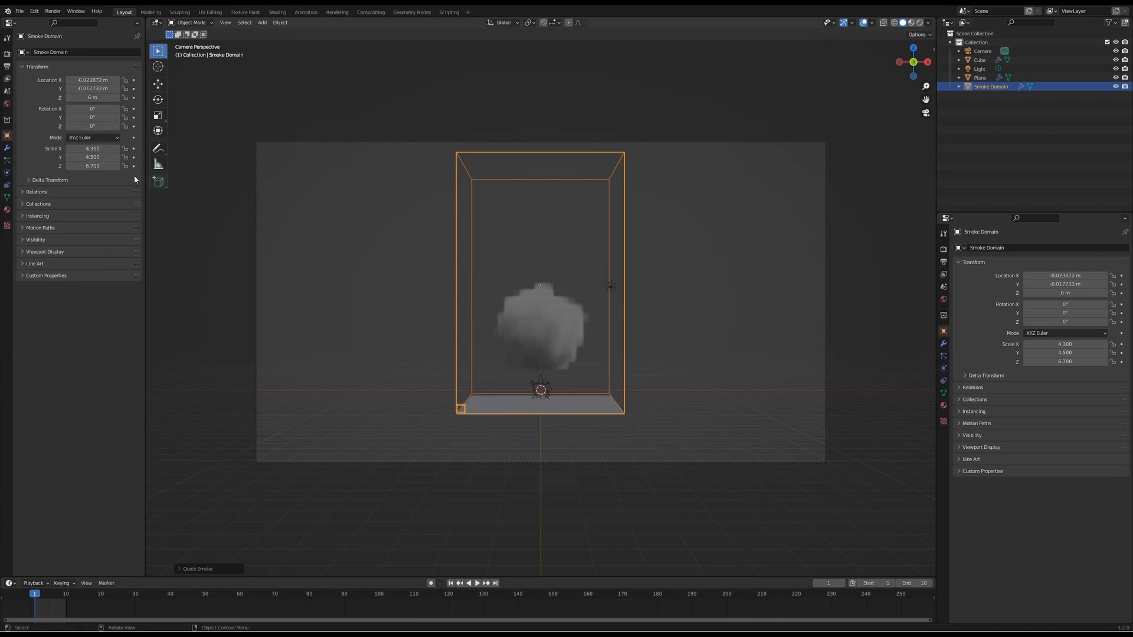
click(7, 185)
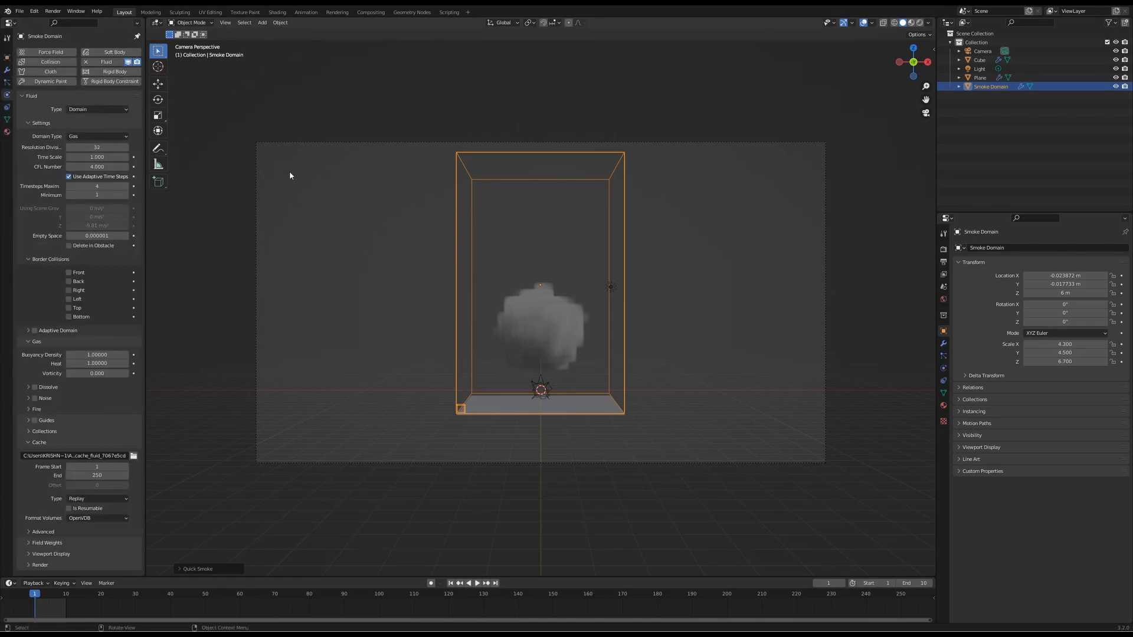
Step: Set the smoke domain's resolution divisions to 128 and enable Adaptive Domain
click(103, 149)
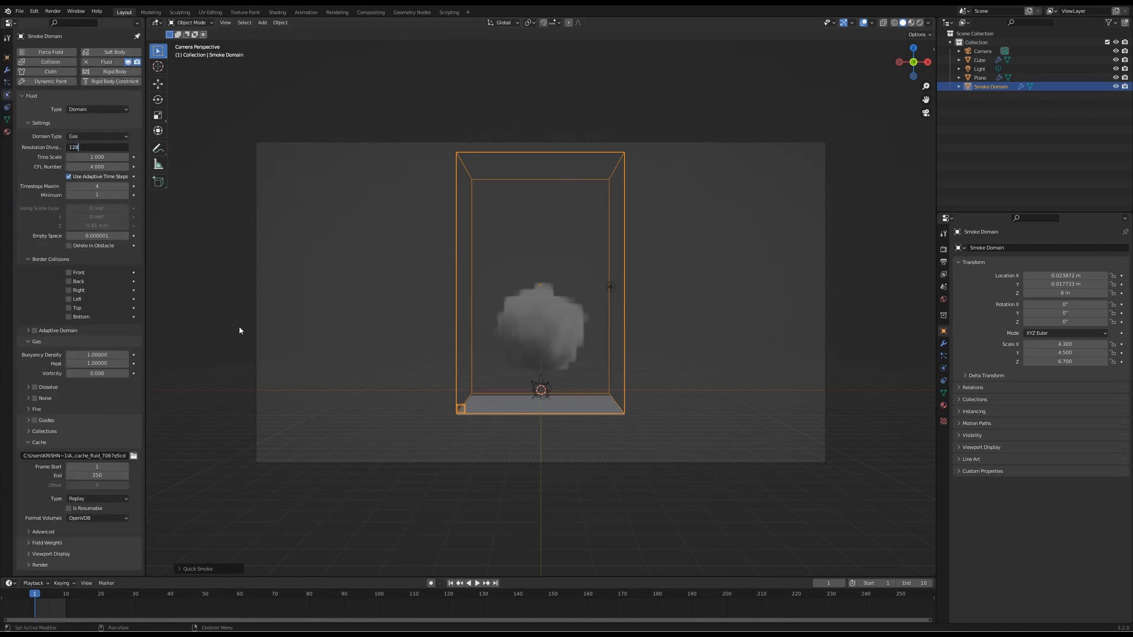
text(128)
key(Return)
click(98, 499)
click(34, 331)
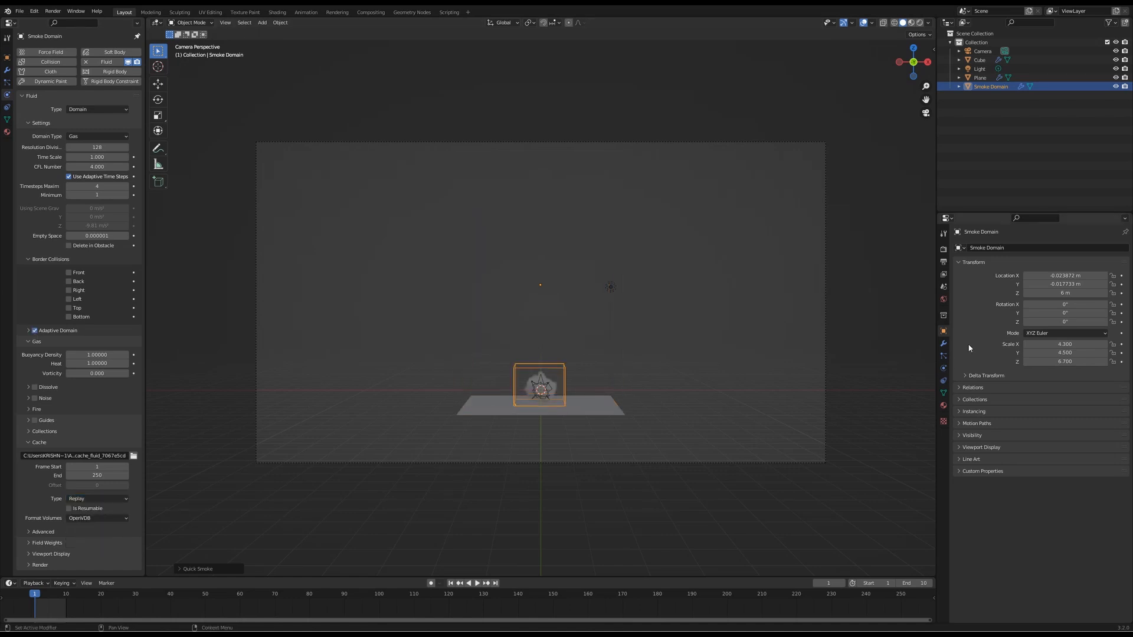
Step: Make the cube's smoke flow source its ParticleSystem and disable Set Size
click(980, 60)
click(943, 367)
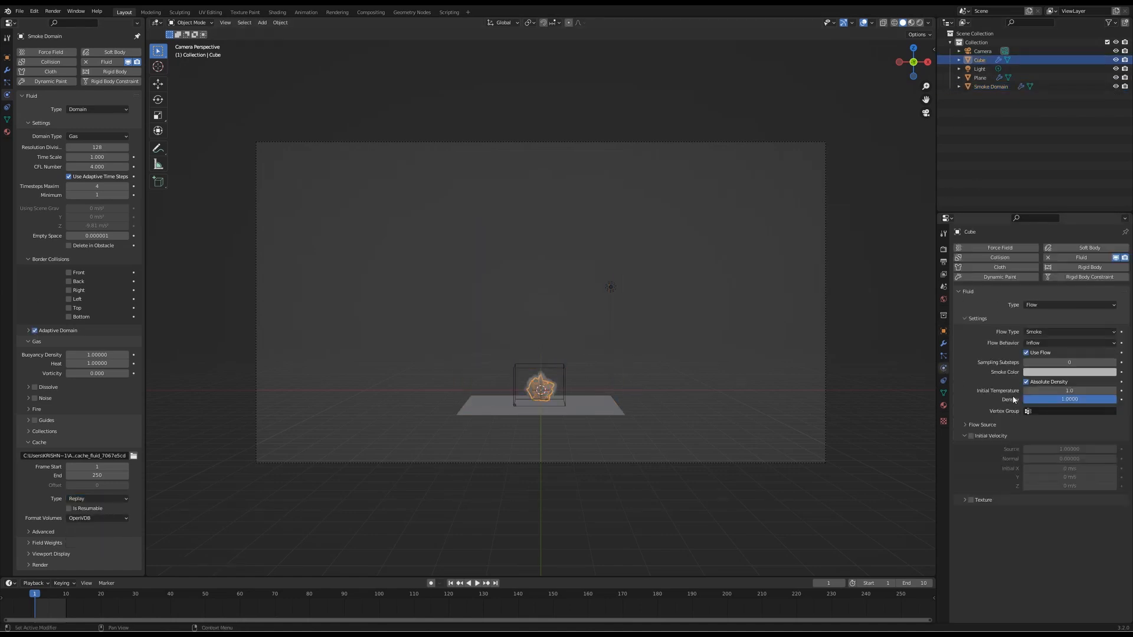
click(965, 425)
click(1041, 439)
click(1051, 454)
click(1052, 450)
click(1041, 462)
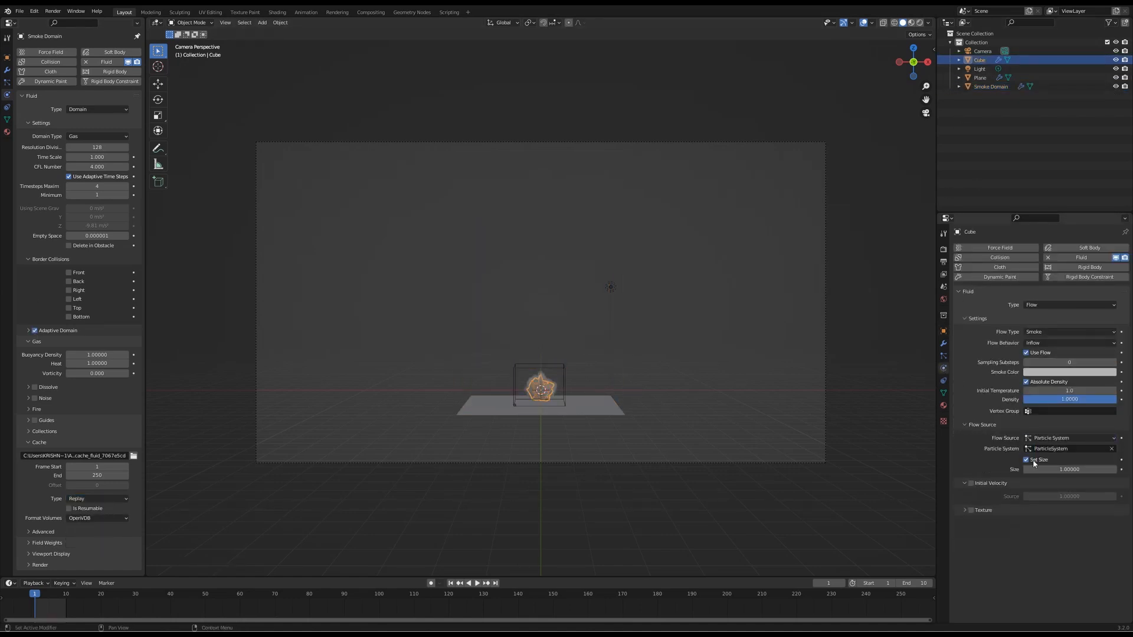
click(1027, 459)
Step: Enable Initial Velocity on the cube's flow and enable Texture with the existing Texture assigned
click(971, 483)
click(966, 511)
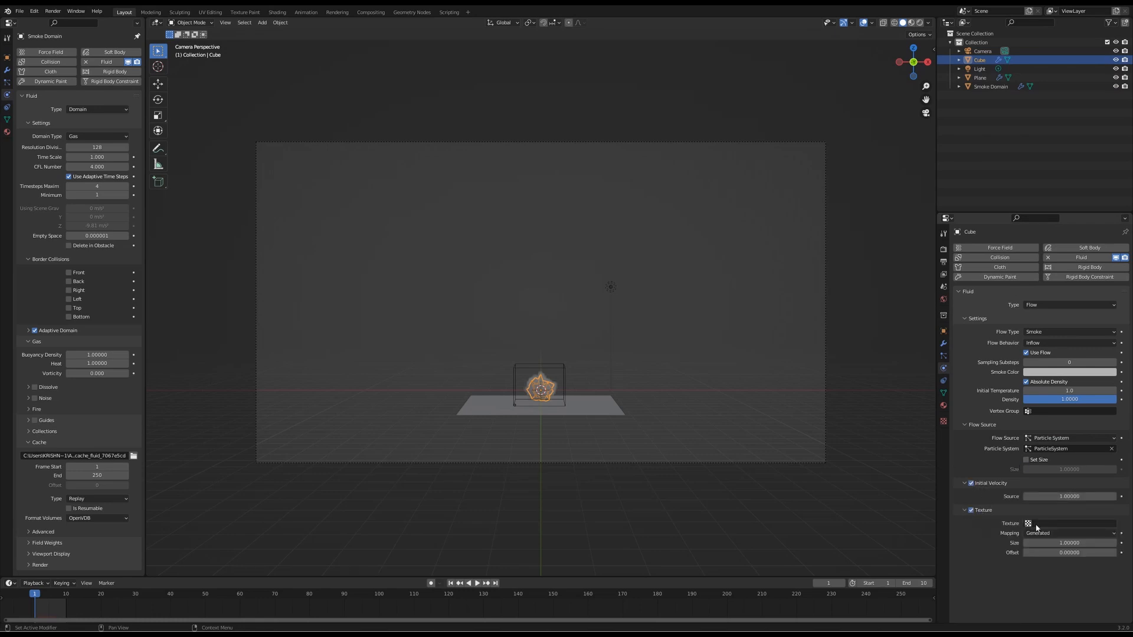
click(1032, 523)
click(1032, 540)
Step: Refresh the domain's Replay cache, play the first frames of the smoke, and return to frame 1
click(76, 499)
click(74, 510)
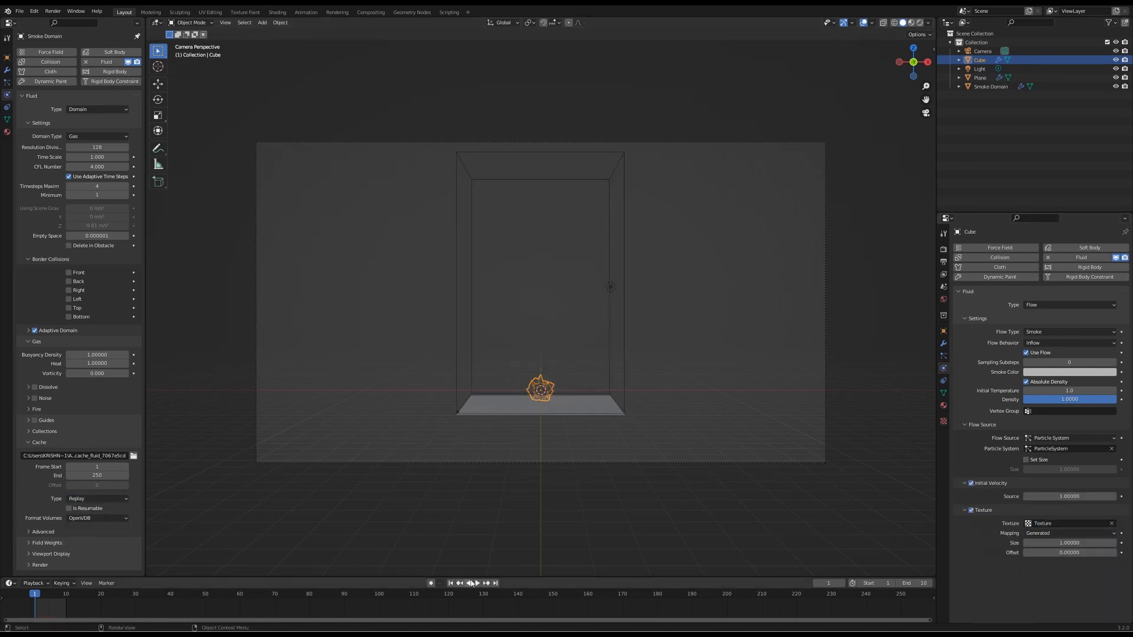
click(477, 584)
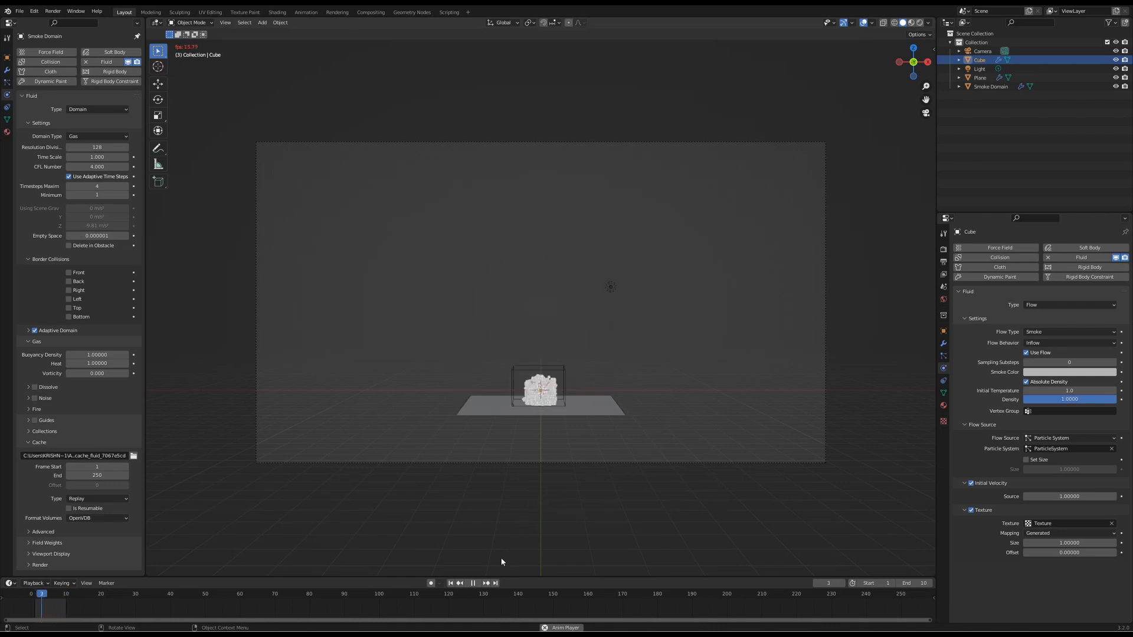
click(473, 583)
click(451, 583)
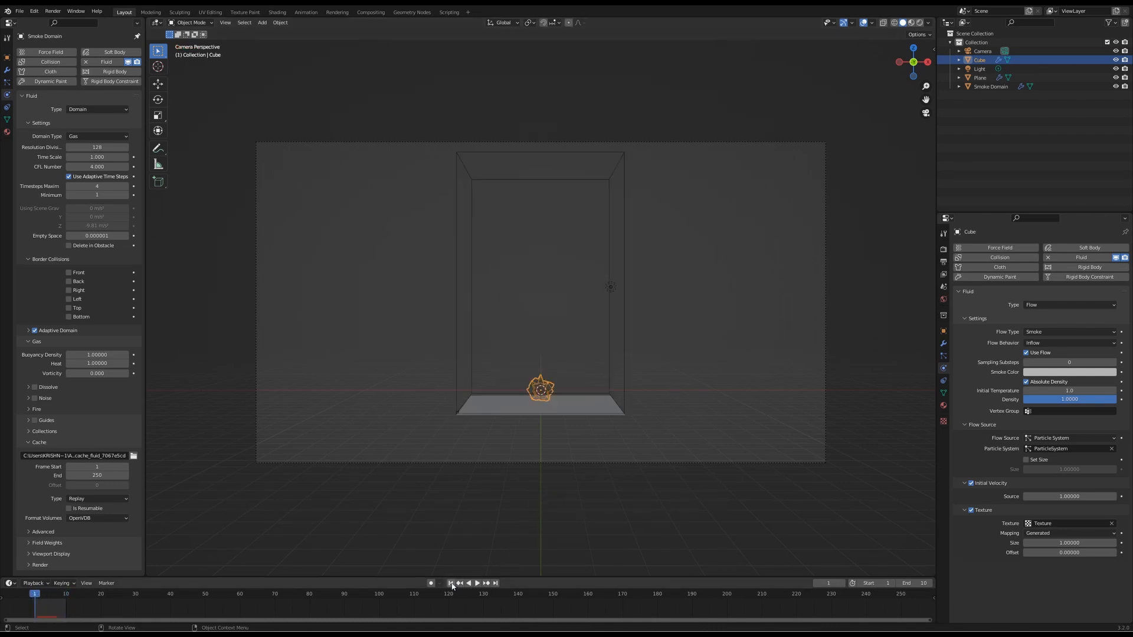
Step: Set the scene's end frame to 48
click(943, 275)
click(1075, 365)
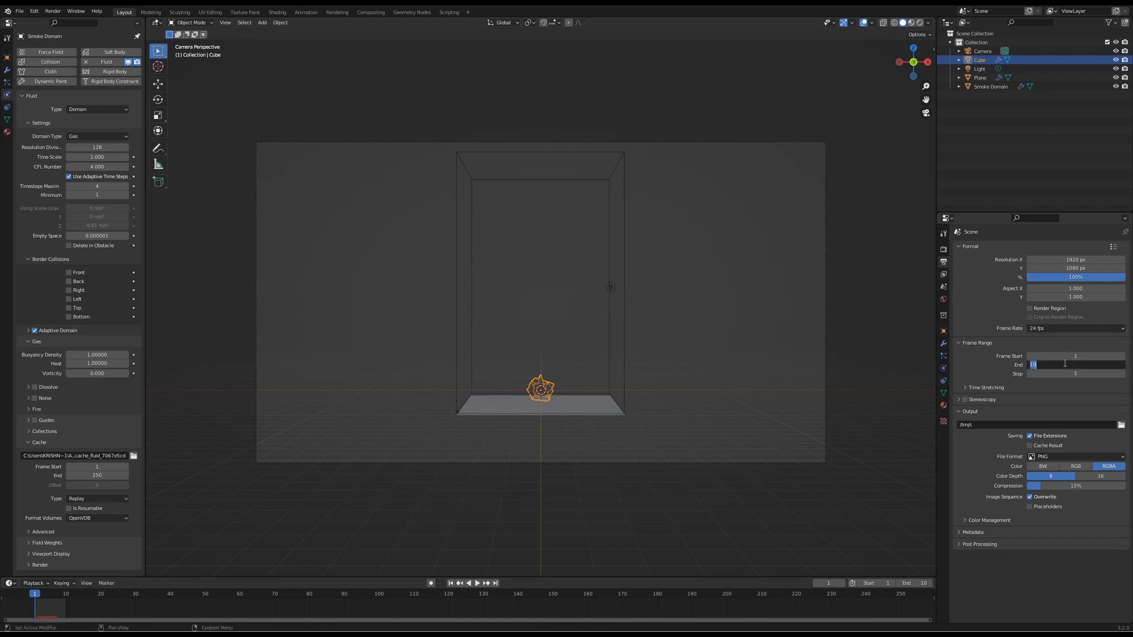
text(48)
key(Return)
Step: Refresh the domain cache, play the smoke over the extended frame range, and go back to frame 1
click(97, 498)
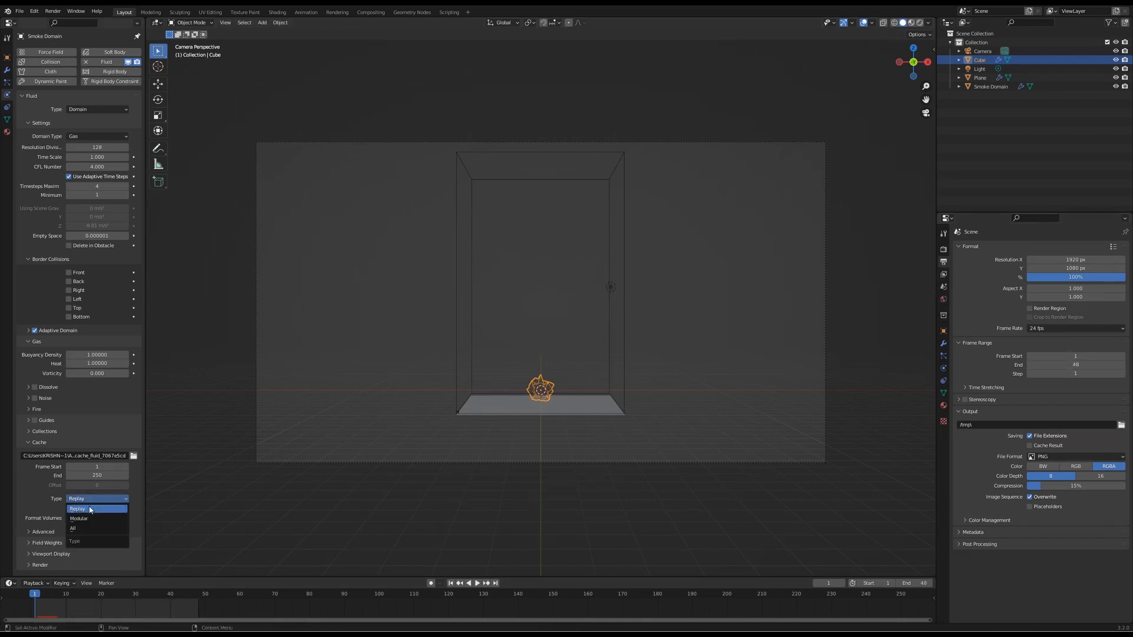
click(477, 583)
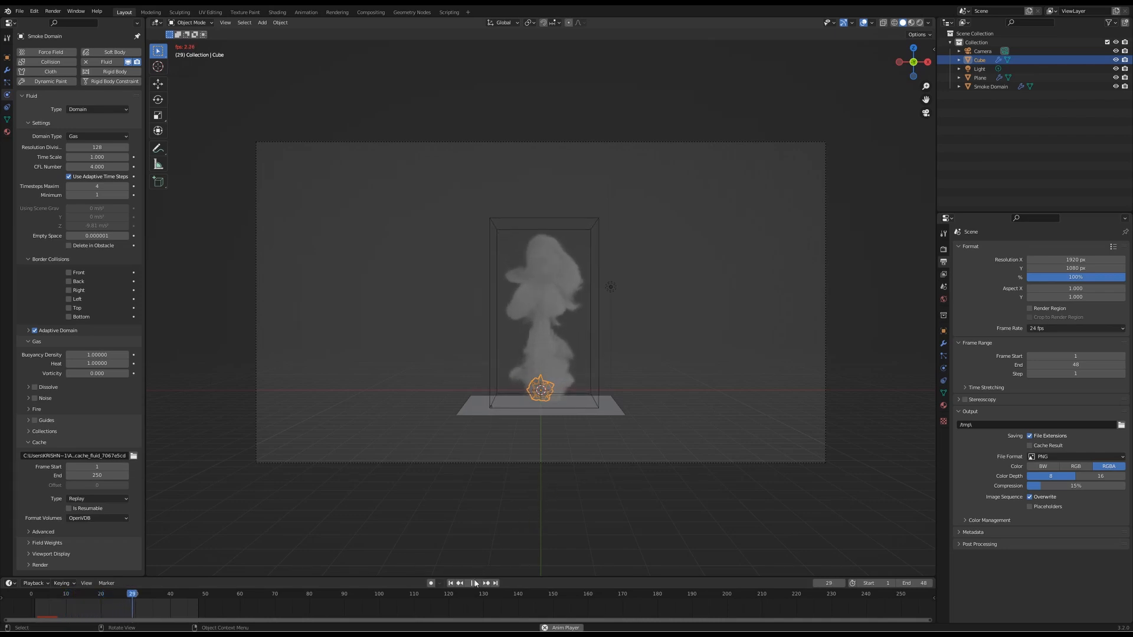
click(450, 584)
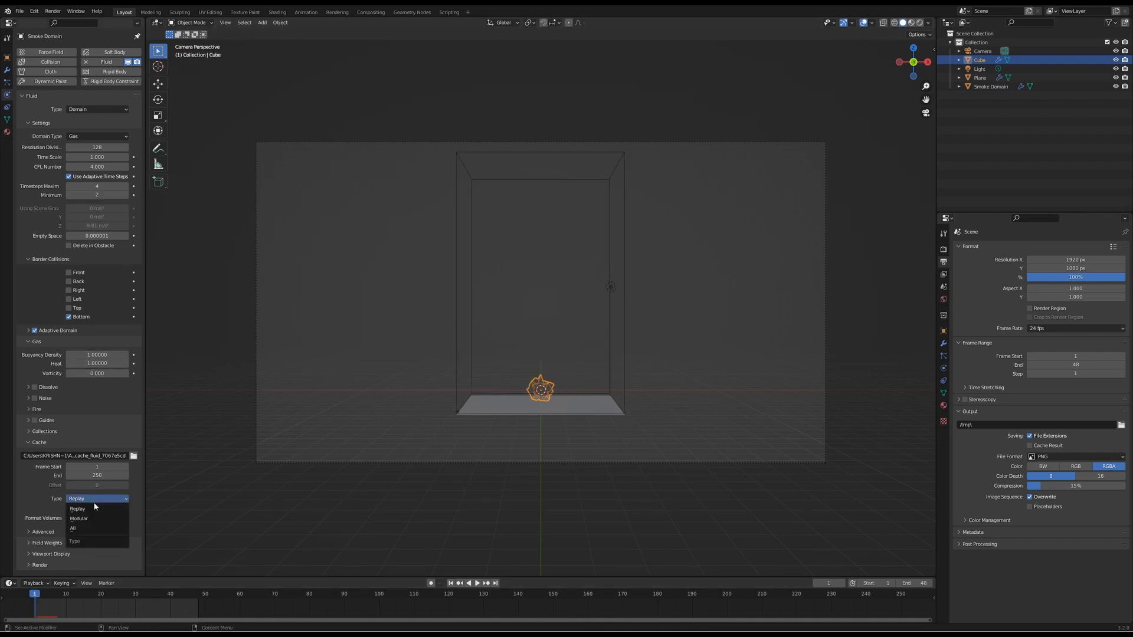
Step: Reselect the Replay cache type, play the smoke with the bottom border collision enabled, and rewind to frame 1
click(94, 508)
key(space)
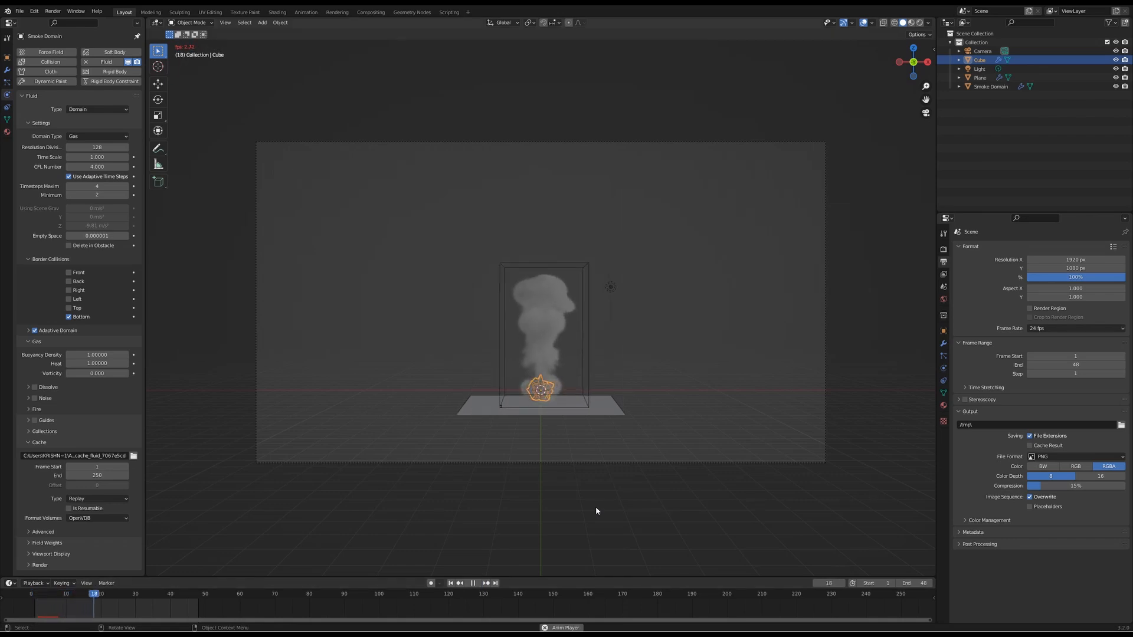
click(471, 584)
click(451, 583)
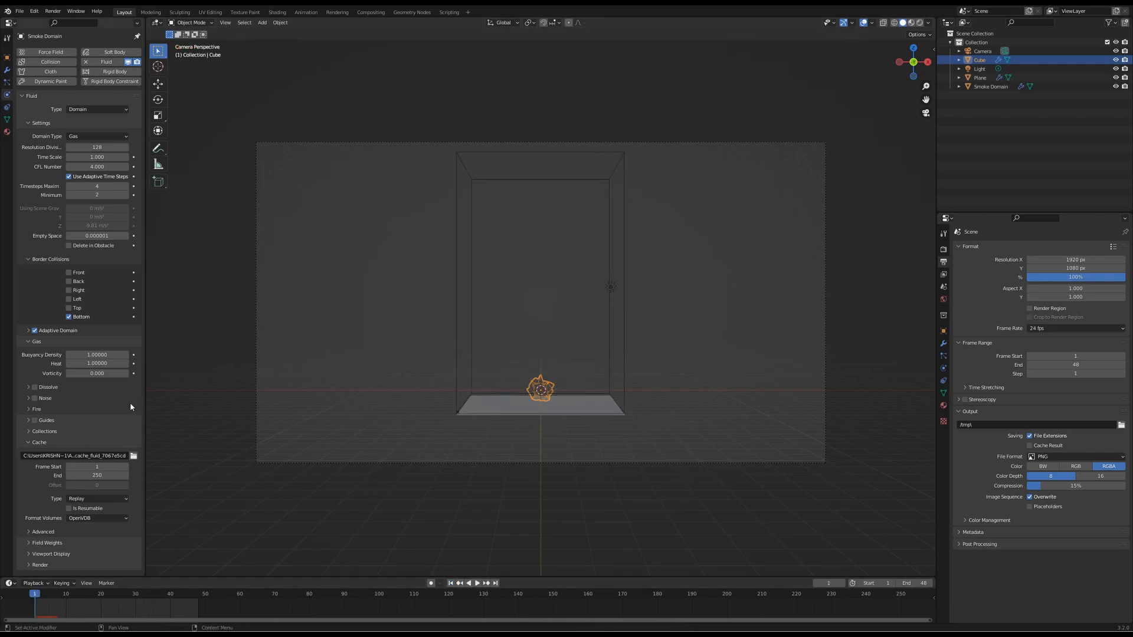
Step: Set the domain gas's buoyancy density and heat to 5 and its vorticity to 0.05
text(5)
key(Tab)
text(5)
key(Tab)
key(Return)
Step: Replay the smoke with the new gas settings, inspect it from above, and return to the camera view and frame 1
click(80, 501)
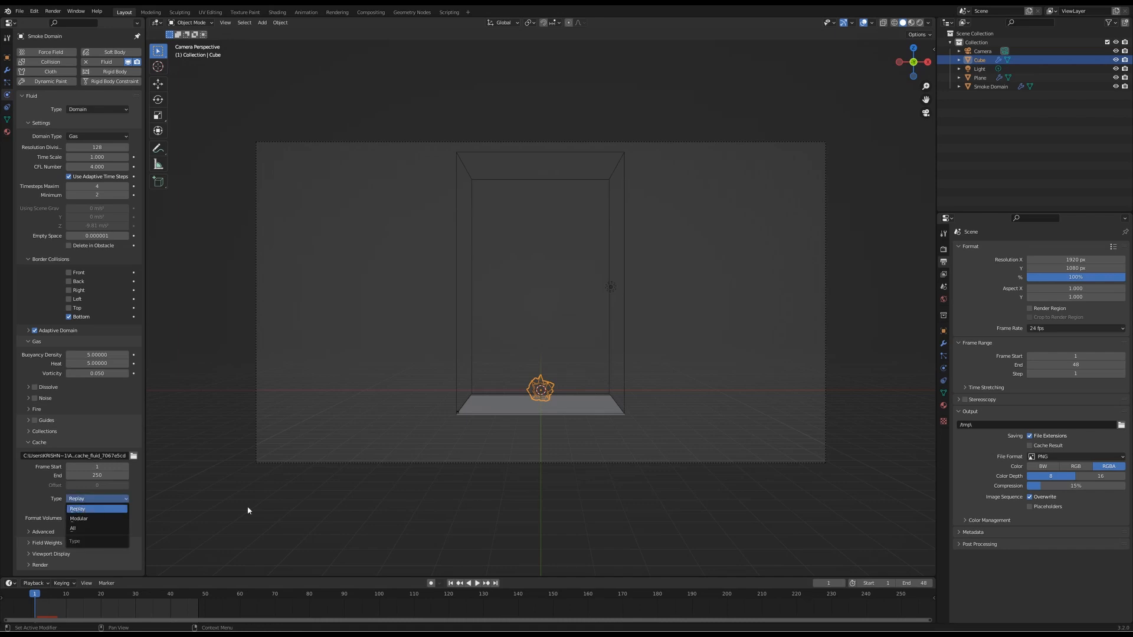
click(477, 583)
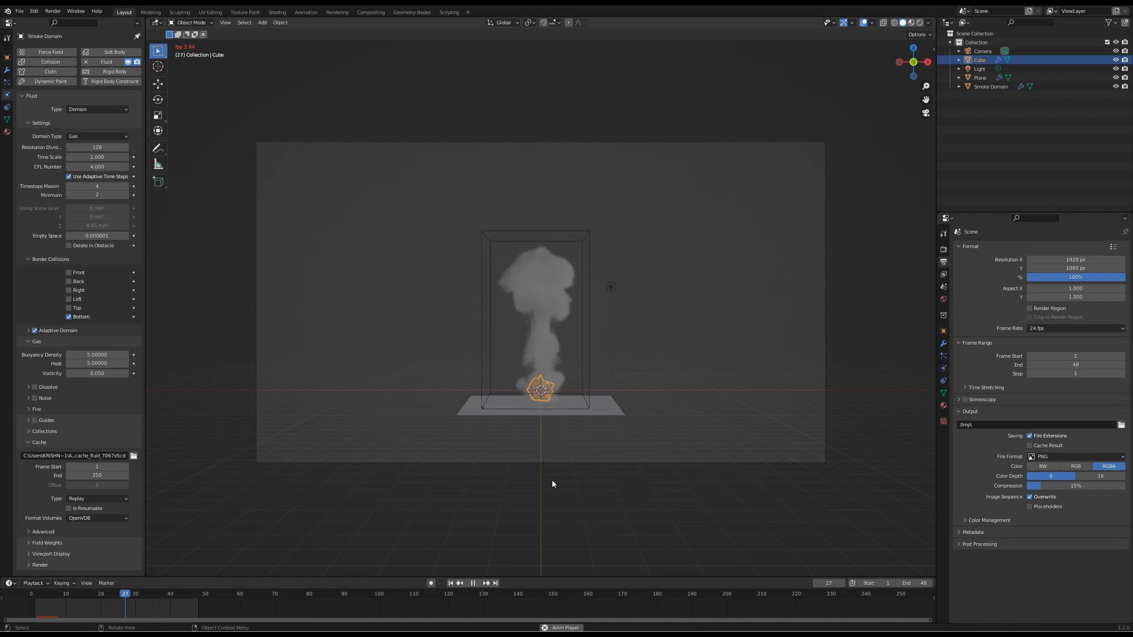
click(471, 584)
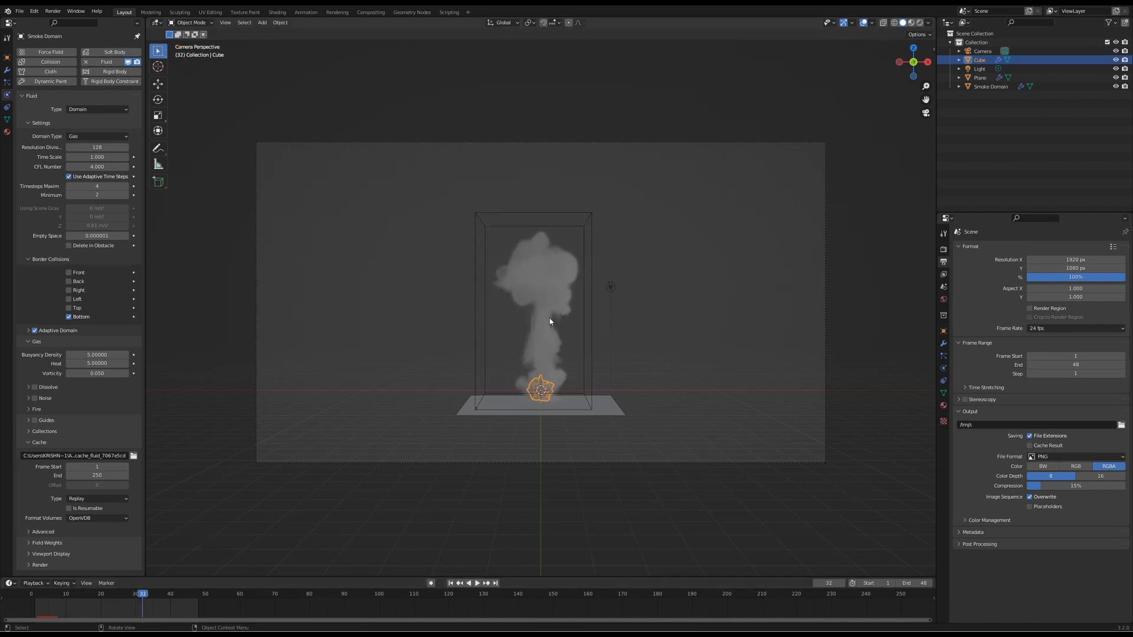
middle_drag(550, 322, 583, 366)
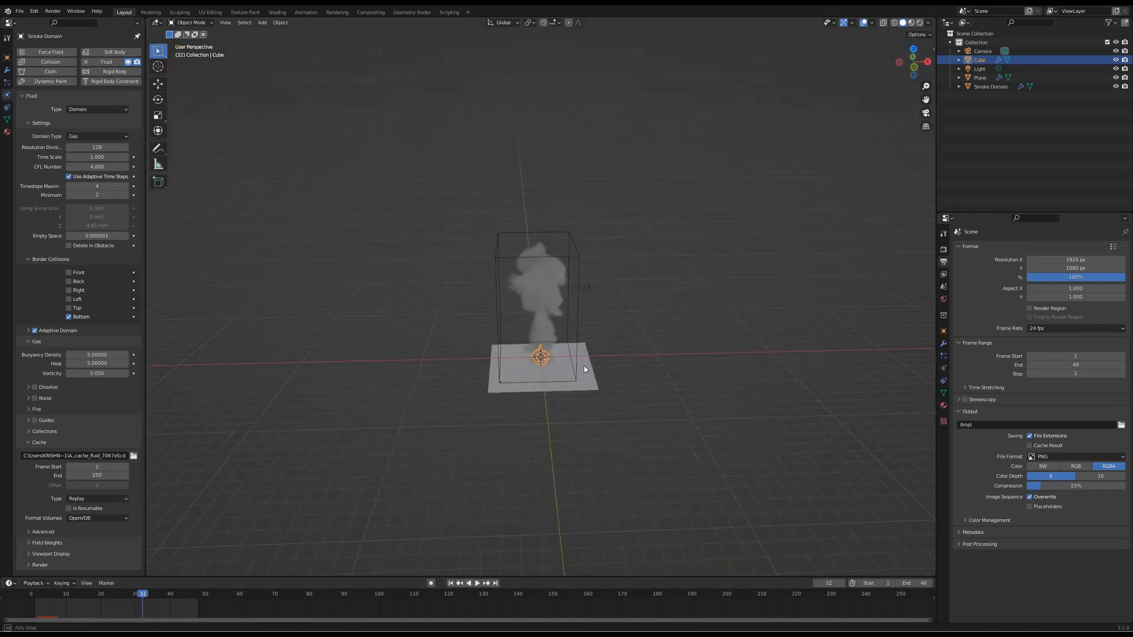
key(KP_0)
click(451, 584)
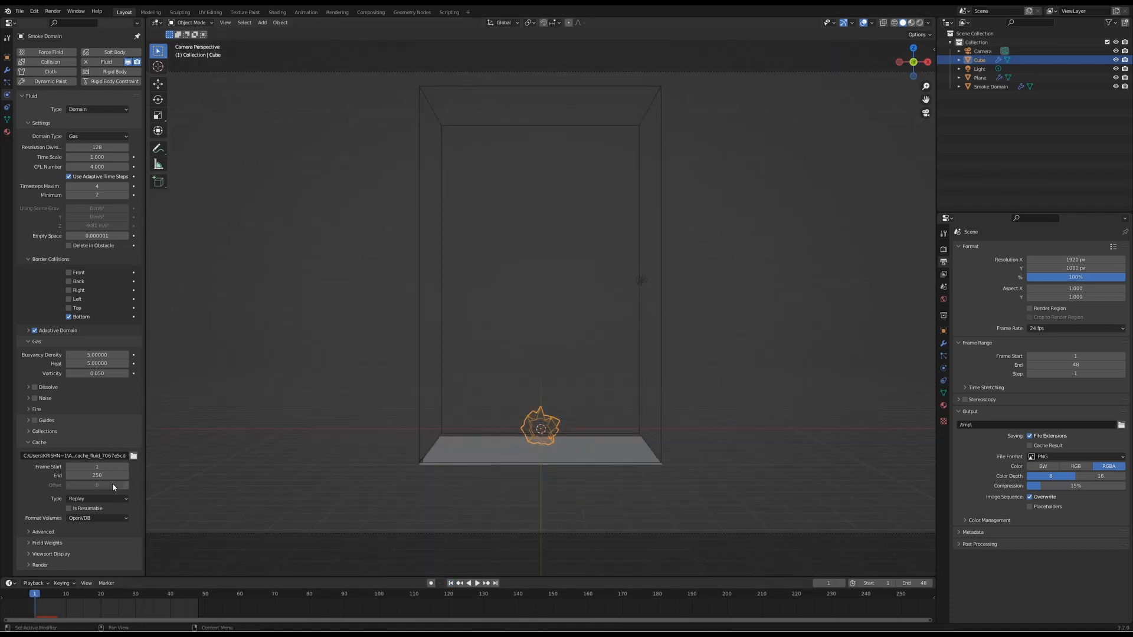
Step: Enable Noise on the smoke domain with strength 0.5, and play the refreshed simulation before returning to frame 1
click(34, 399)
click(45, 399)
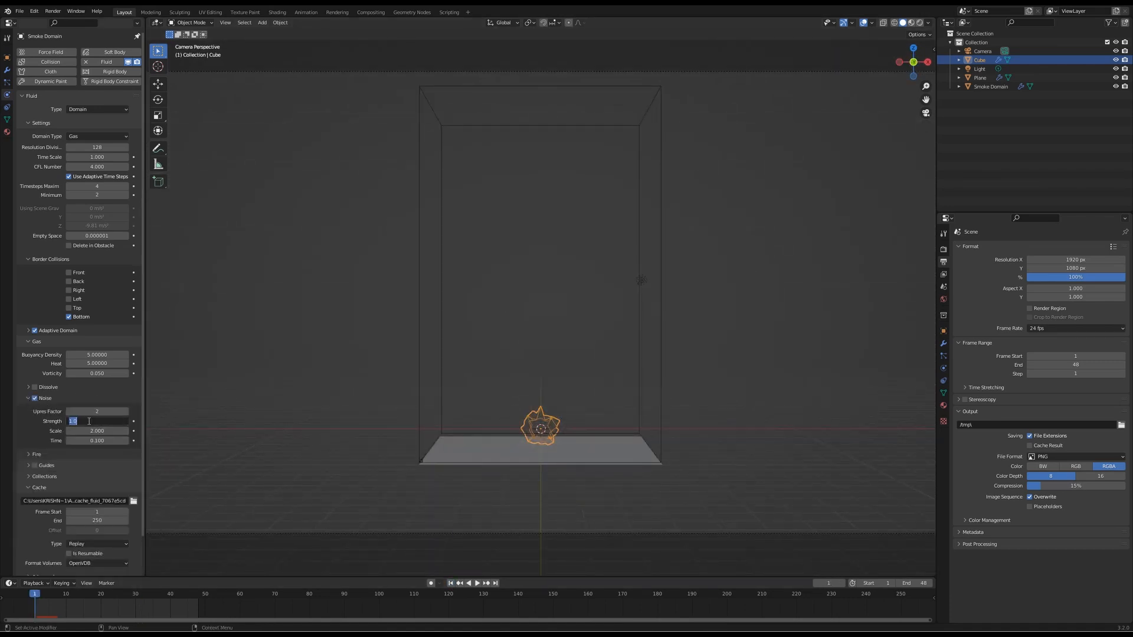
click(79, 545)
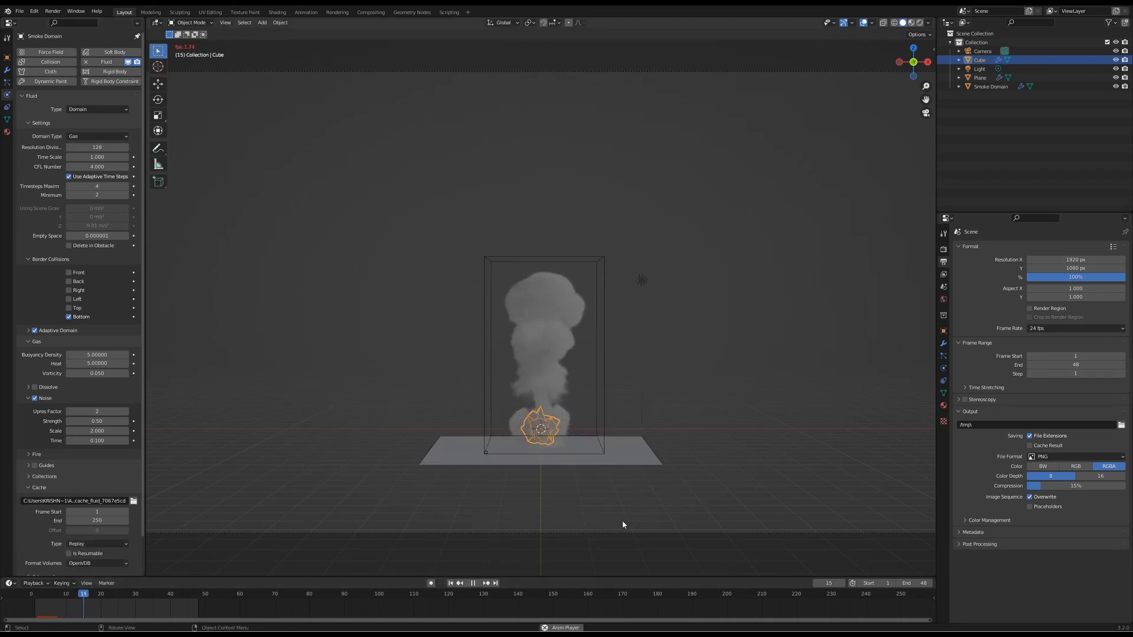
click(472, 583)
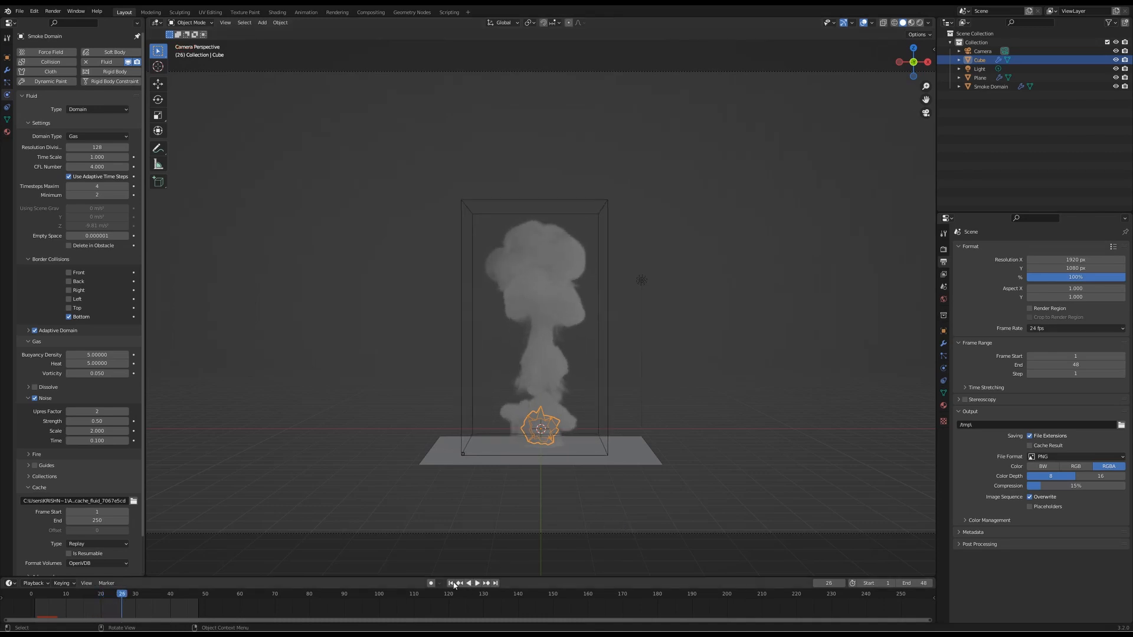
click(450, 583)
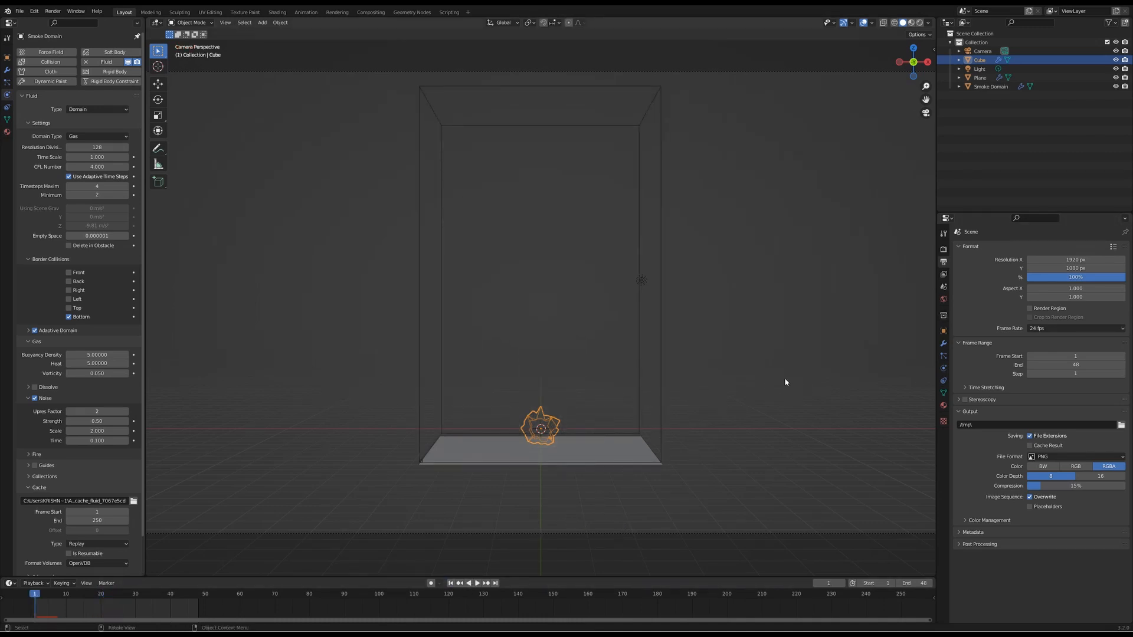
Step: Set the cube's particle velocity to 3 m/s for Normal and Tangent, and Randomize to 2.5
click(943, 358)
click(1070, 500)
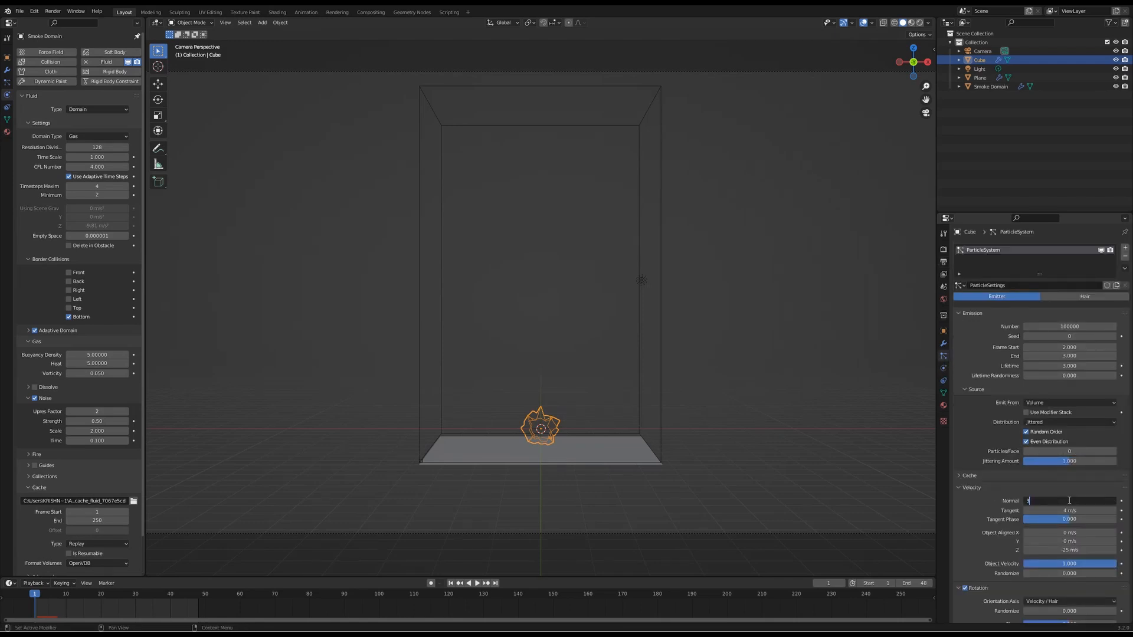
key(Tab)
text(3)
key(Return)
click(1070, 574)
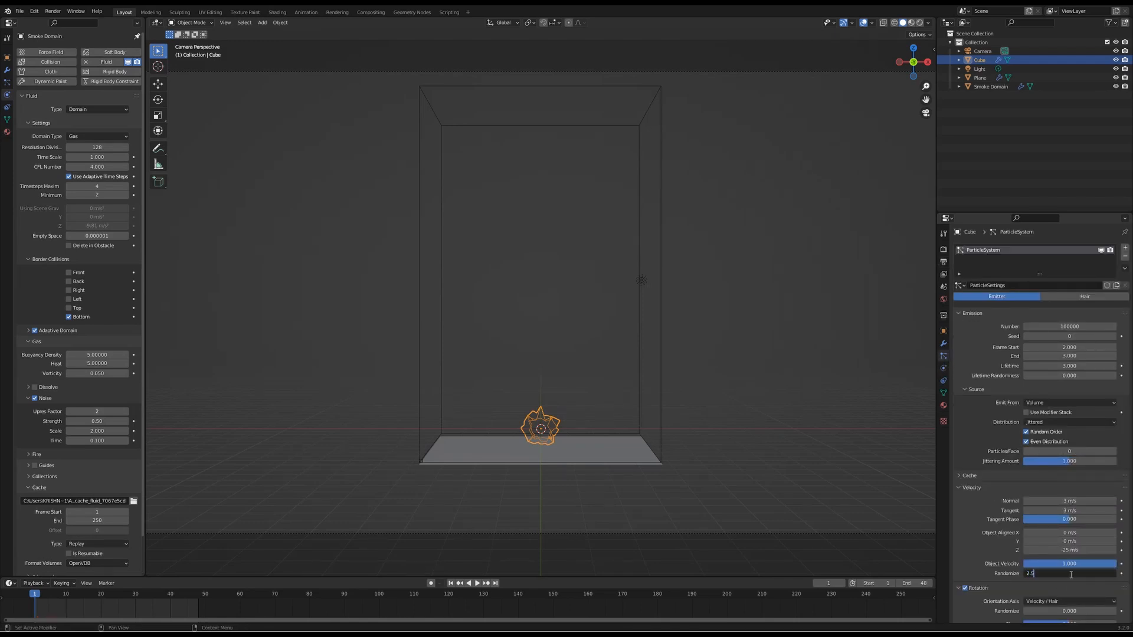
key(Return)
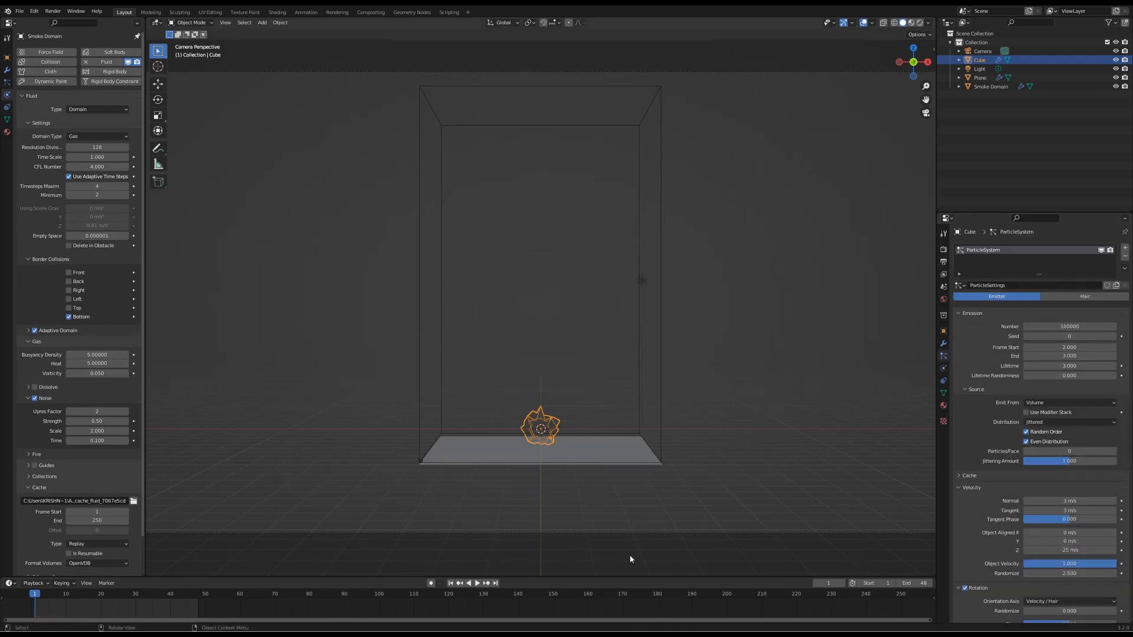
Step: Play the smoke with the changed particle velocities, inspect the plume from the side, and return to frame 1
click(478, 584)
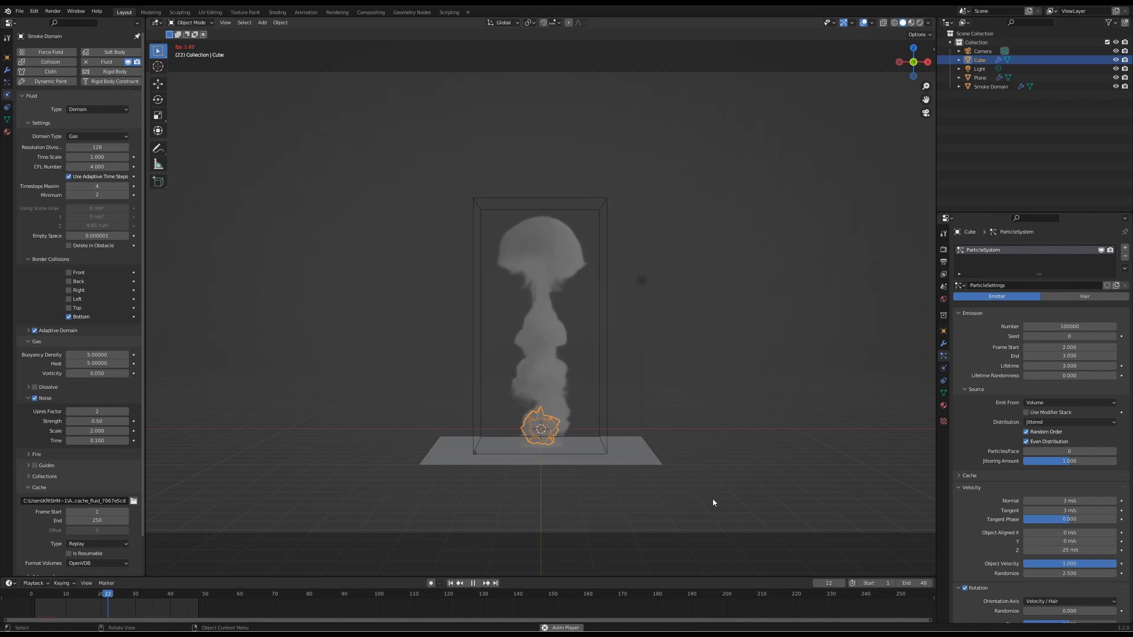
click(472, 585)
scroll(529, 380, down, 5)
middle_drag(648, 368, 555, 351)
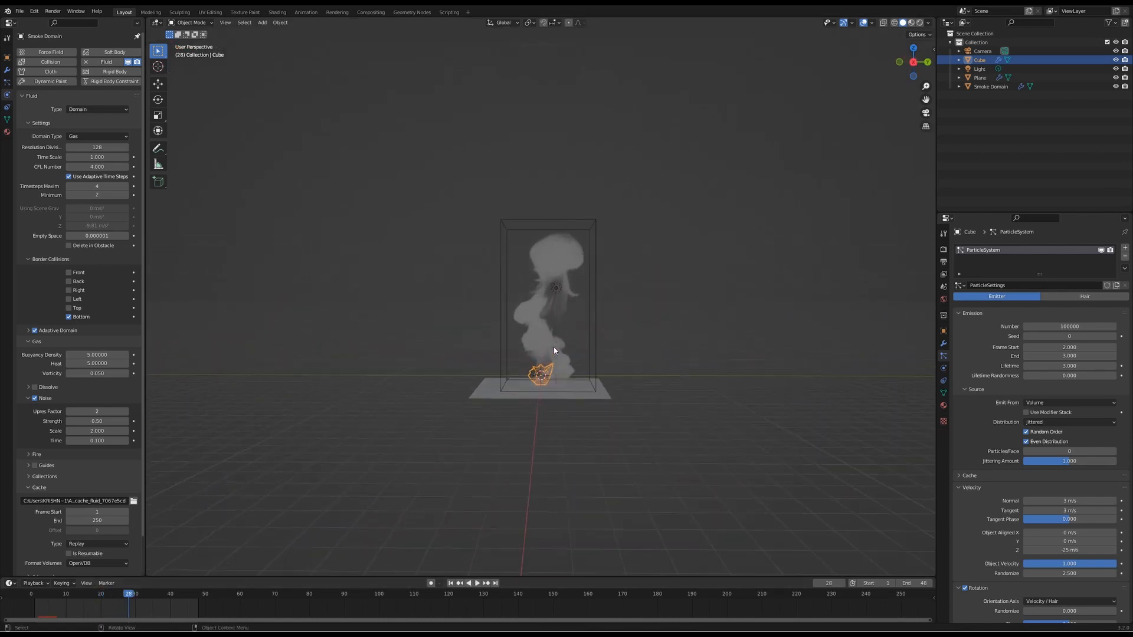
scroll(593, 388, up, 3)
click(450, 583)
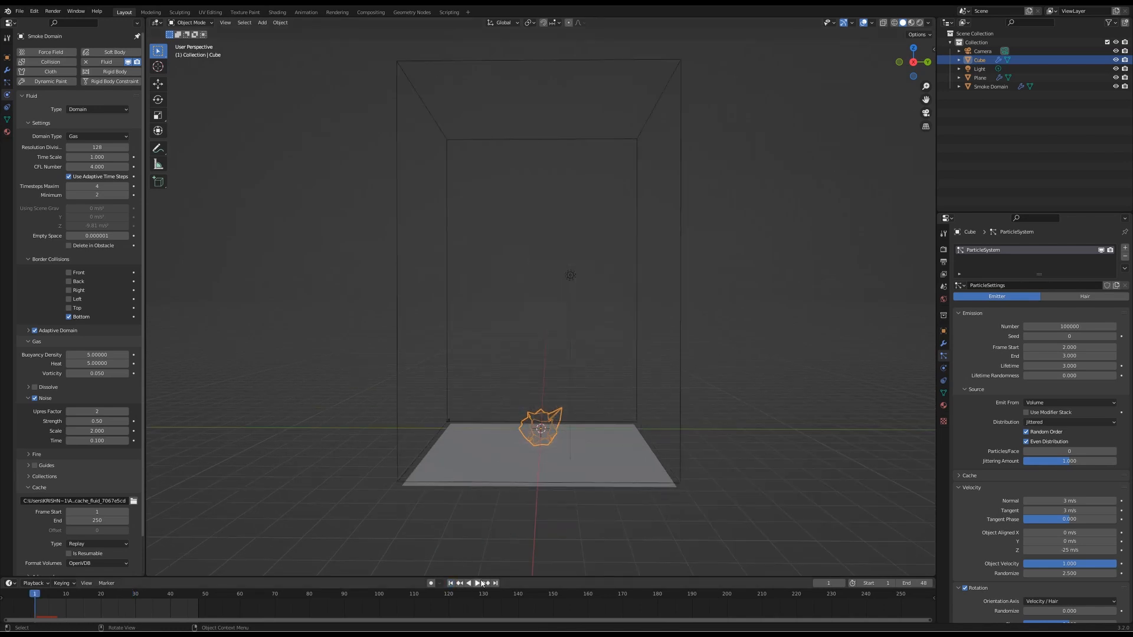
Step: Play the smoke from the side view up to frame 26, deselect the cube, and switch back to the camera view
click(477, 584)
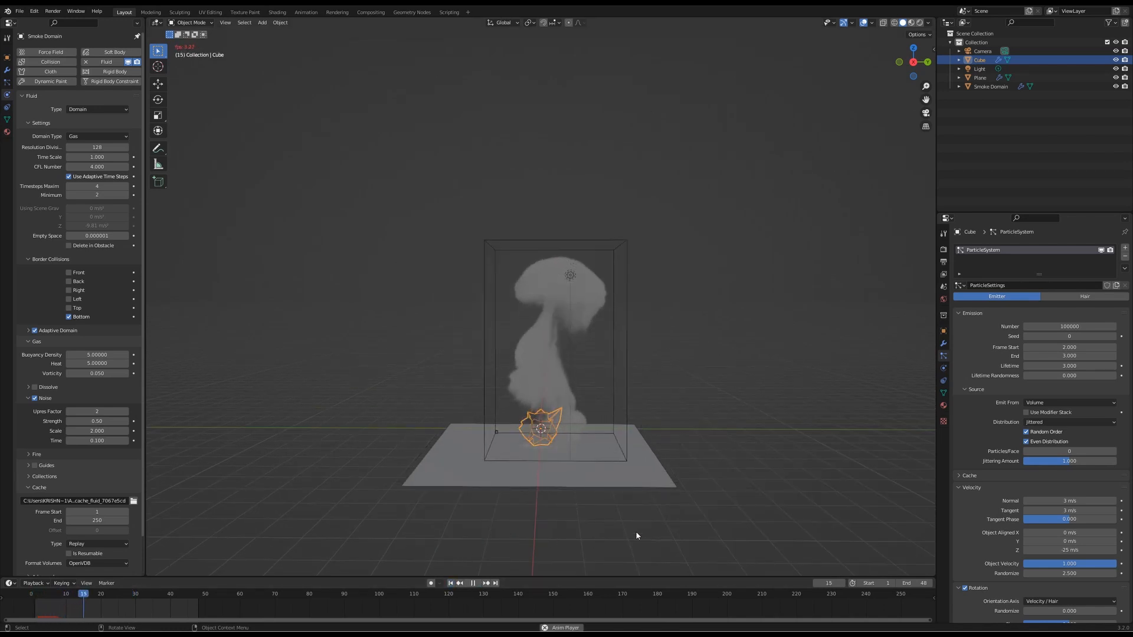
click(471, 583)
click(609, 382)
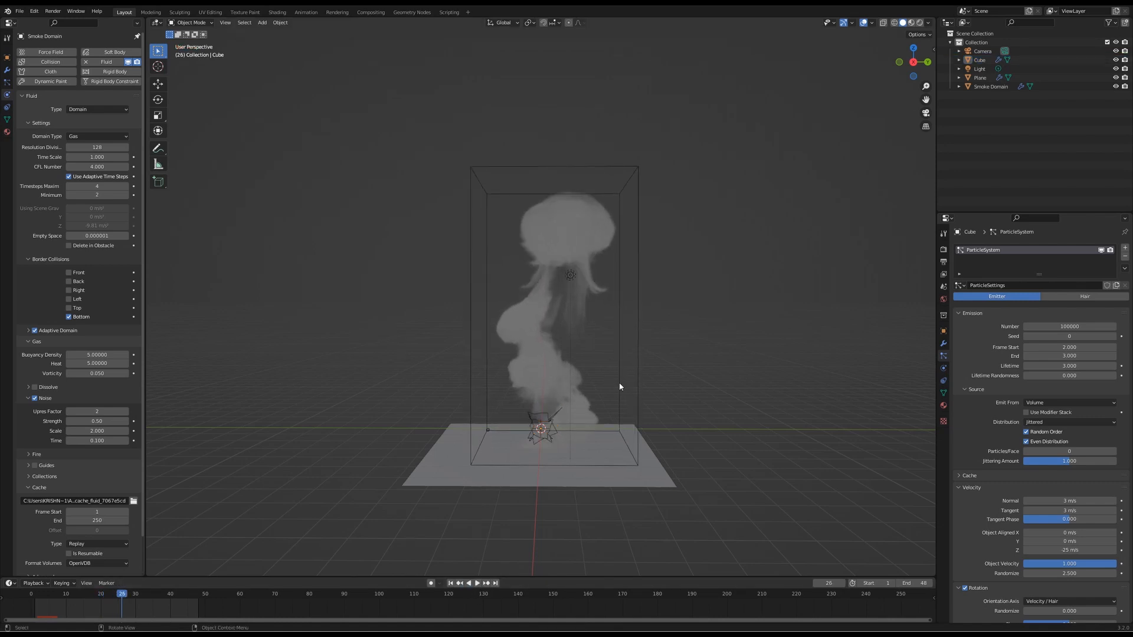
key(KP_0)
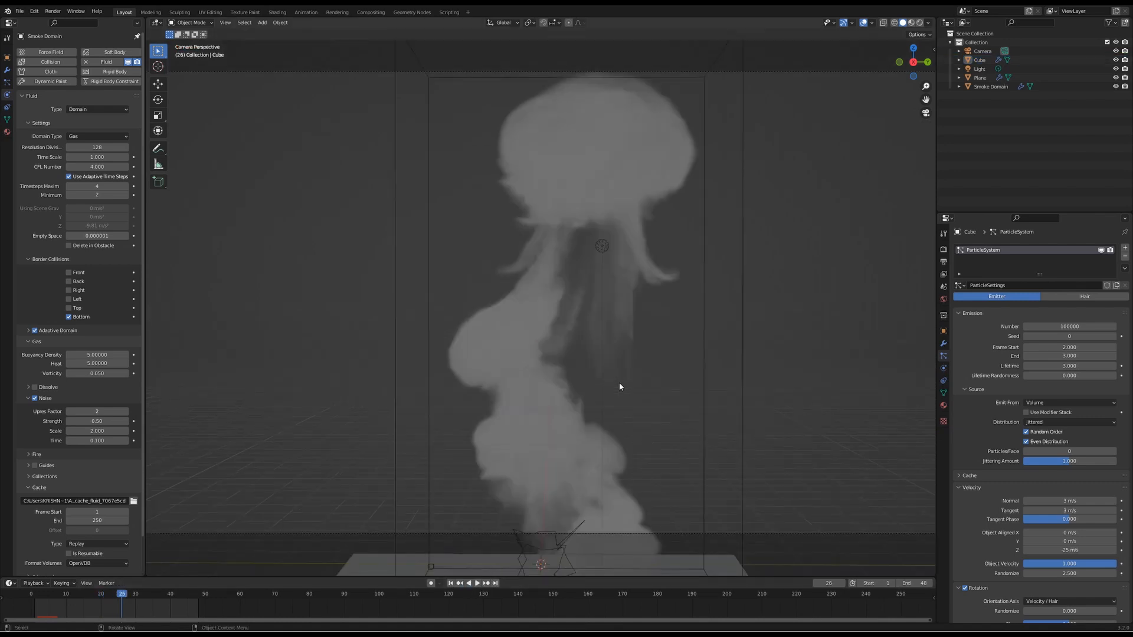
Step: Select the camera and set its rotation to X 90°, Y 0° and Z 90°
scroll(590, 373, down, 3)
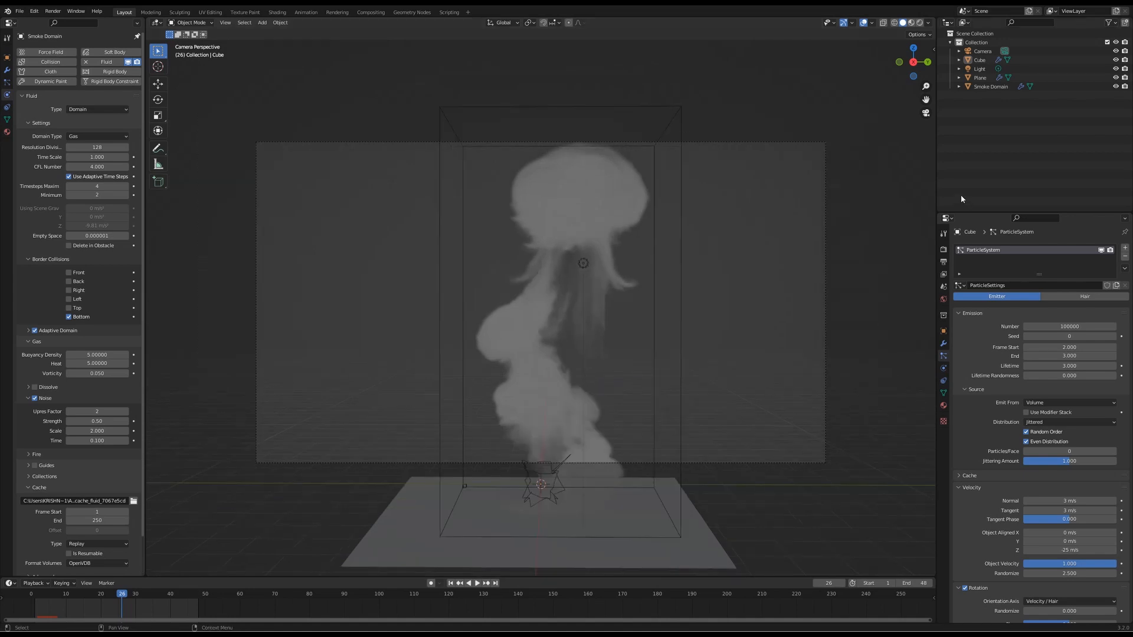
click(982, 52)
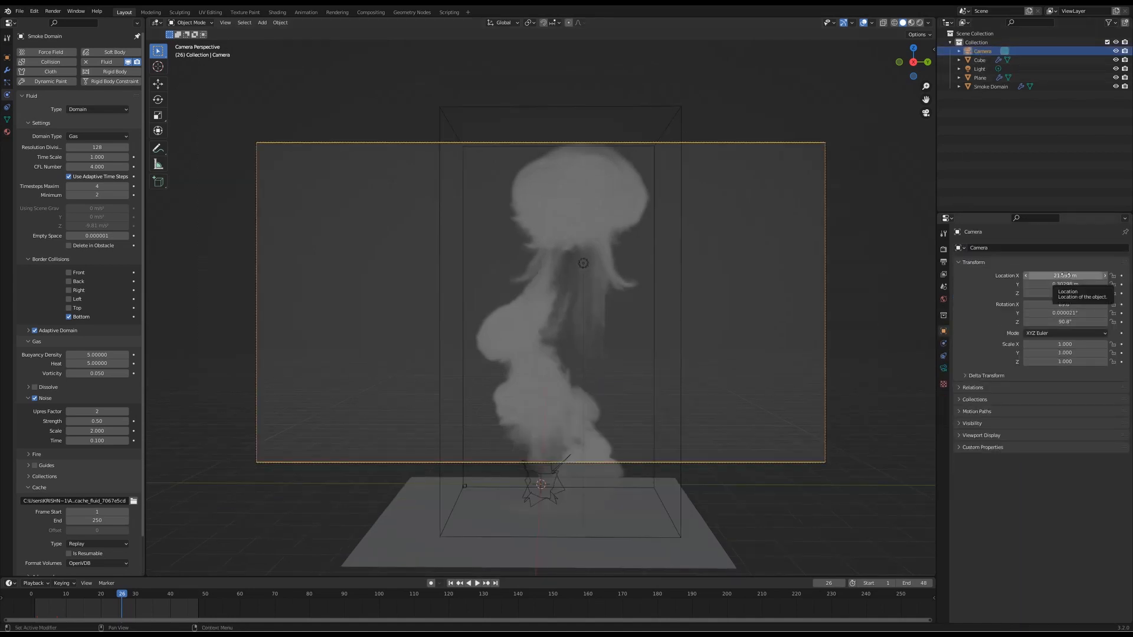
double_click(1064, 303)
text(90)
key(Tab)
text(0)
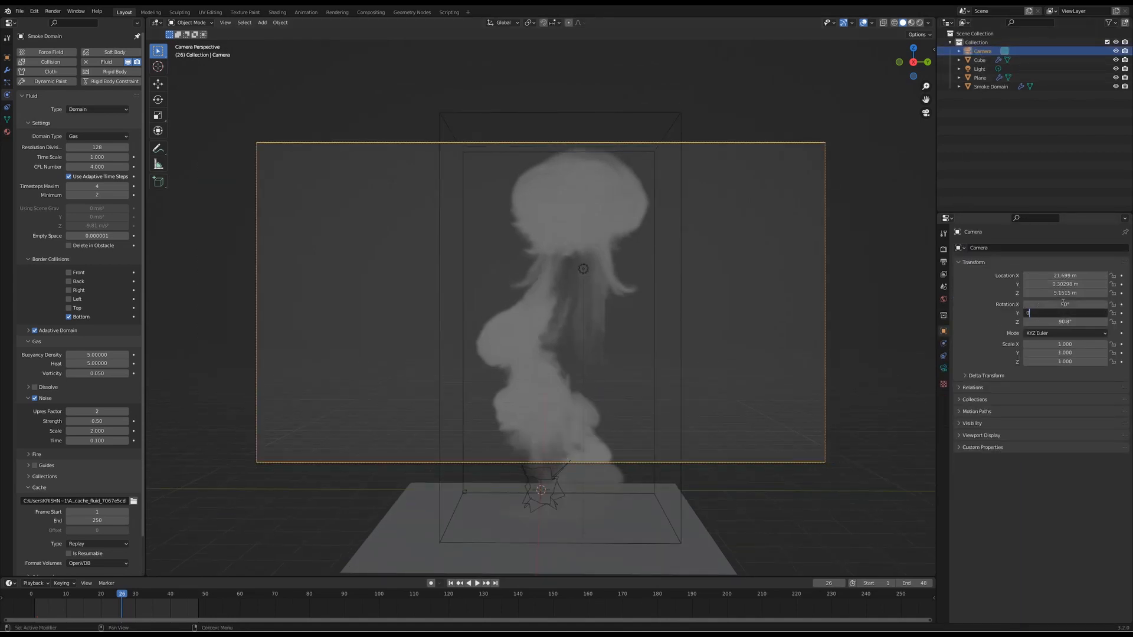
key(Tab)
text(90)
key(Return)
Step: Set the camera's location to X 24 m, Y 0 m and Z 6 m
double_click(1060, 276)
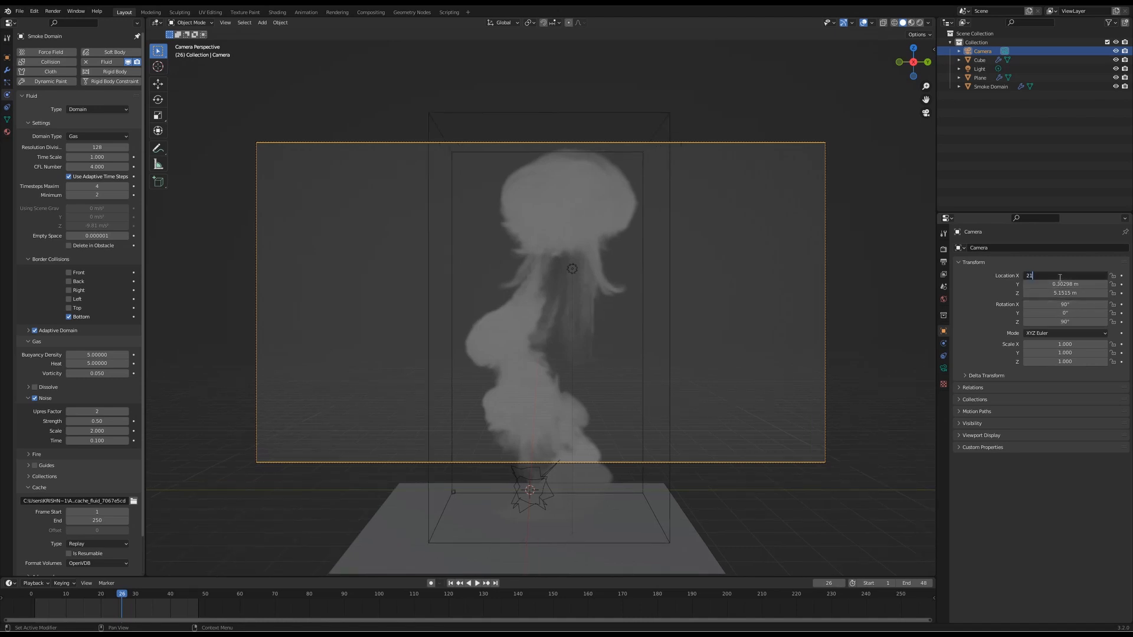
text(21)
key(Return)
text(24)
key(Tab)
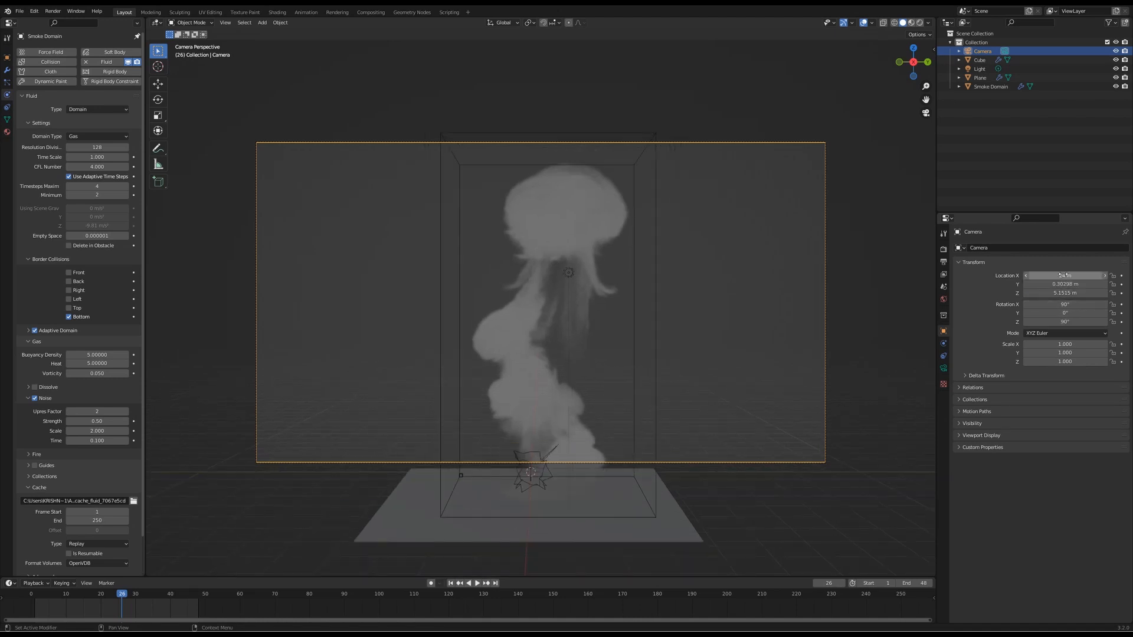
text(0)
key(Tab)
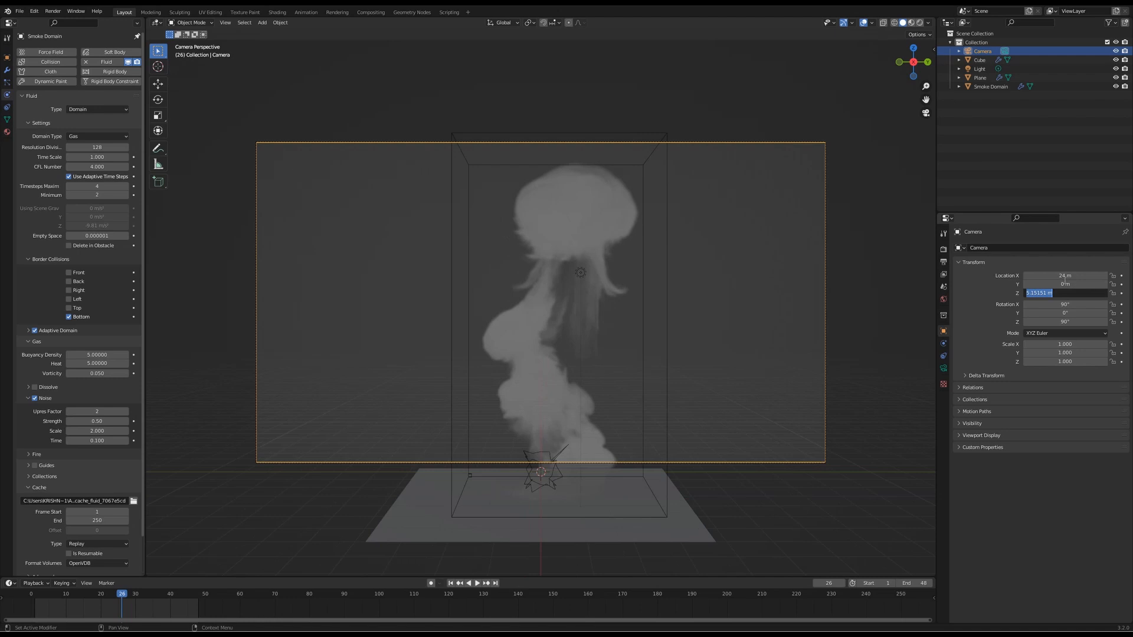
text(6)
key(Return)
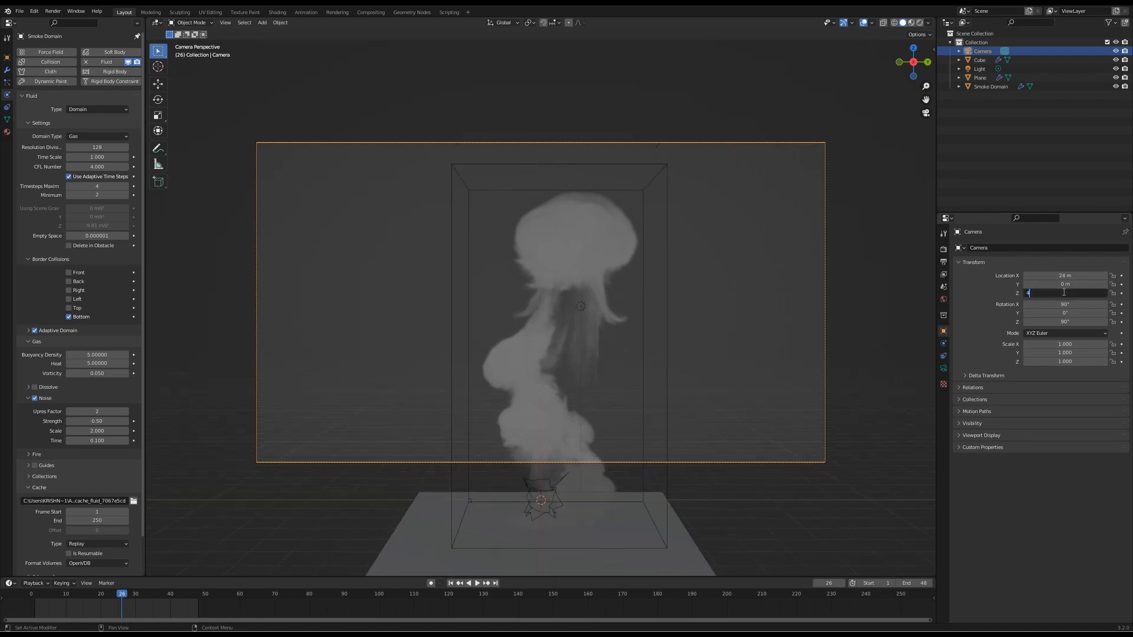
Step: Set the camera's location to Z 4 m and X 30 m, and play the smoke from frame 1
key(Return)
double_click(1056, 275)
text(30)
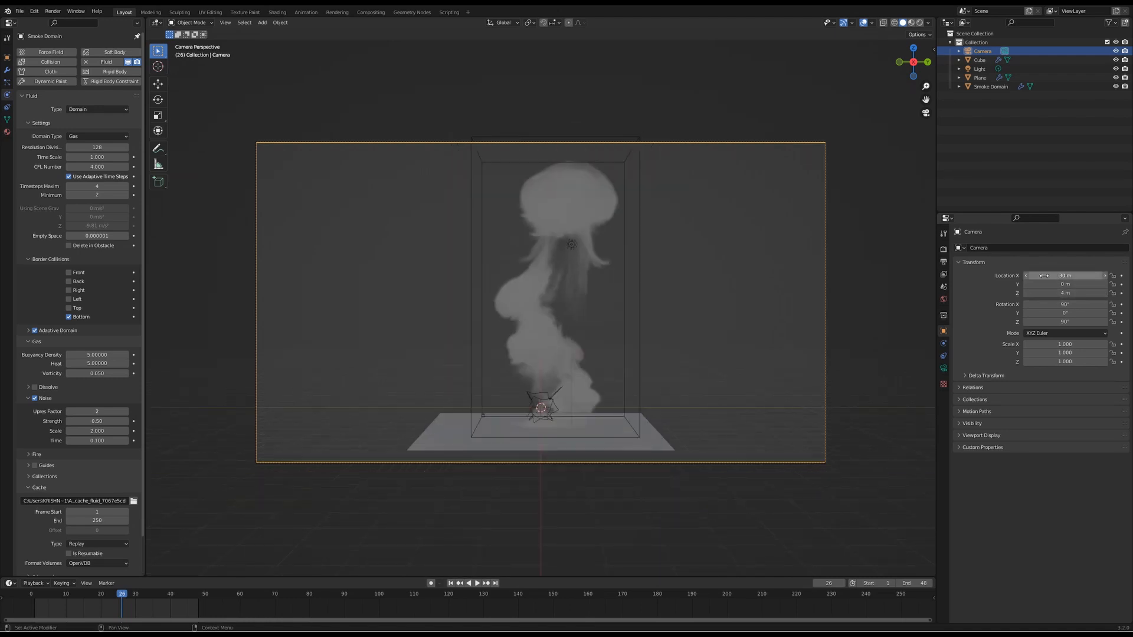
key(Return)
click(451, 583)
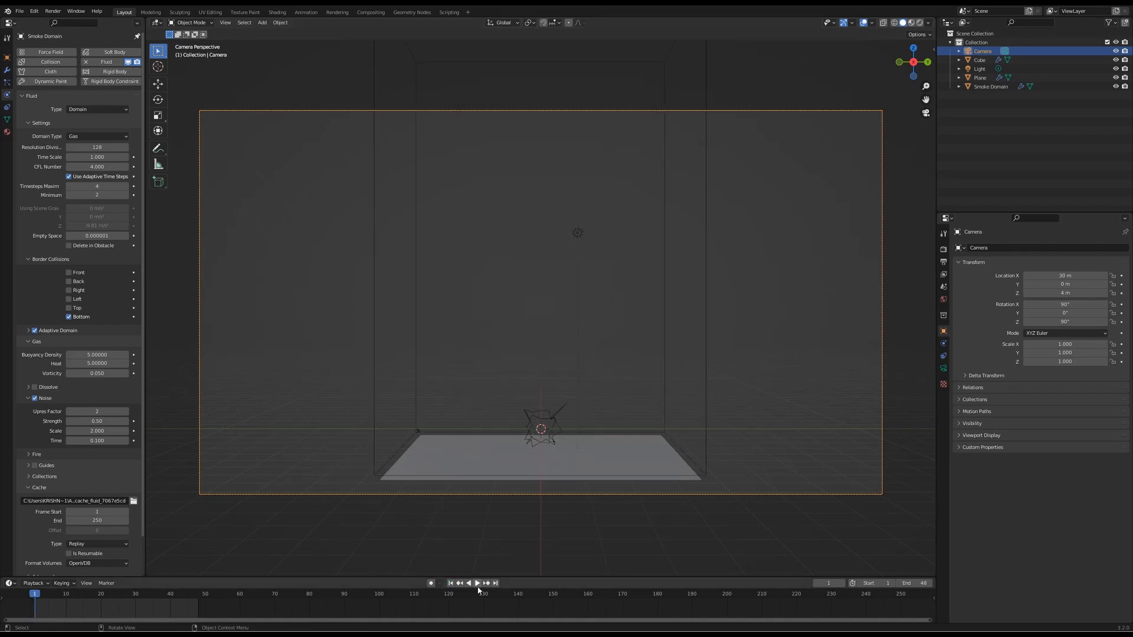
click(478, 583)
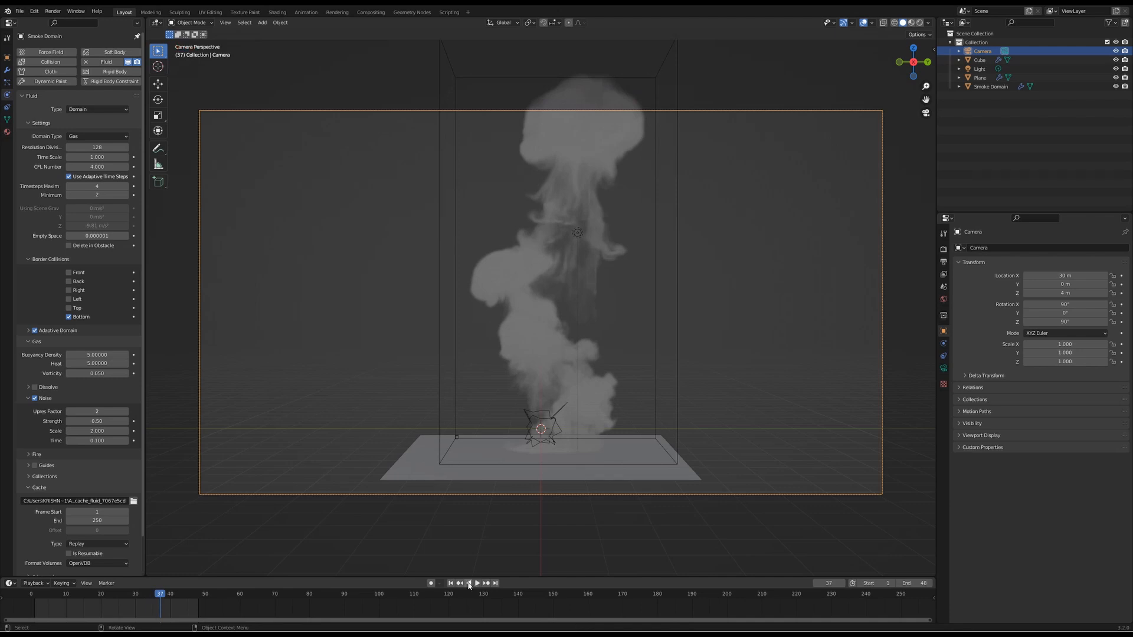
Step: Try the camera at X 45 m and Z 7 m, and play the smoke from frame 1 to check the framing
drag(1055, 276, 1102, 276)
key(Return)
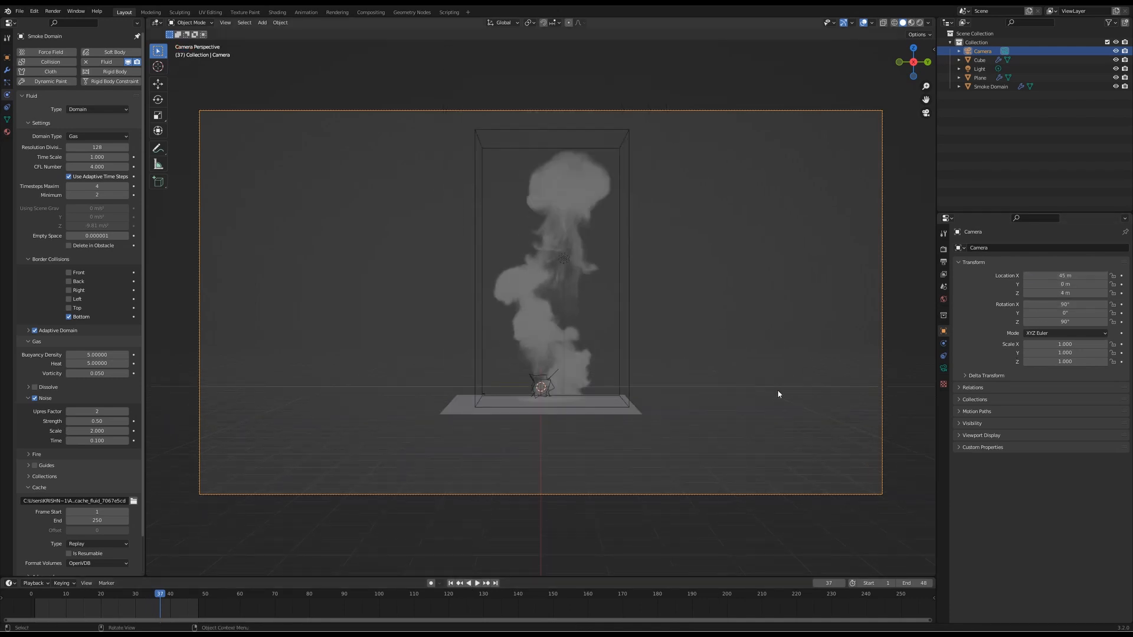
key(Return)
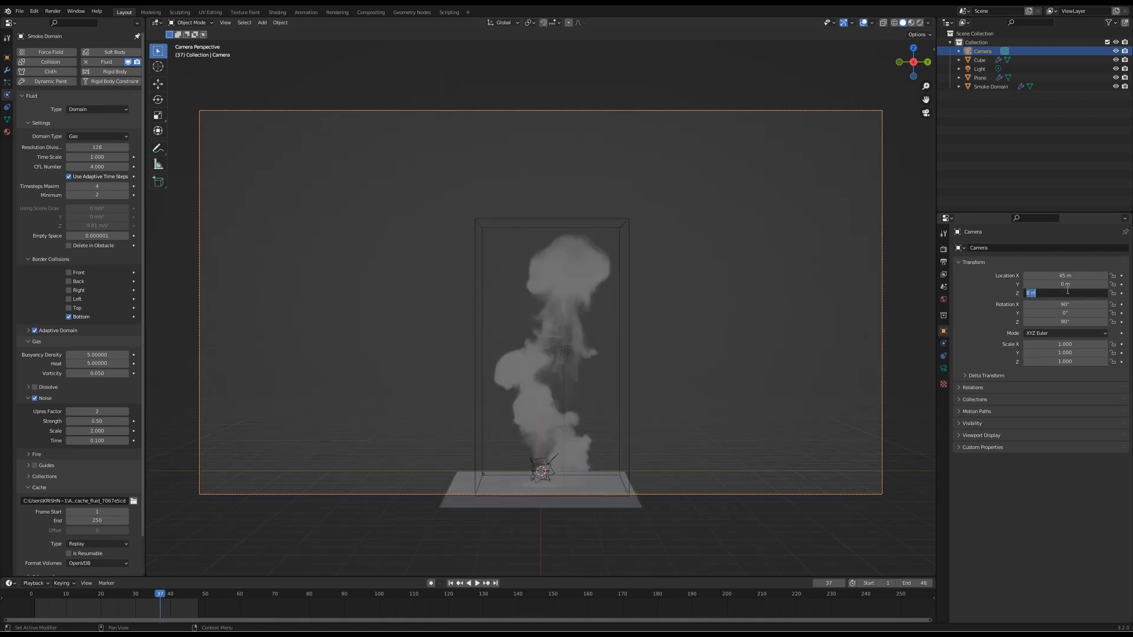
text(7)
key(Return)
click(451, 583)
click(477, 583)
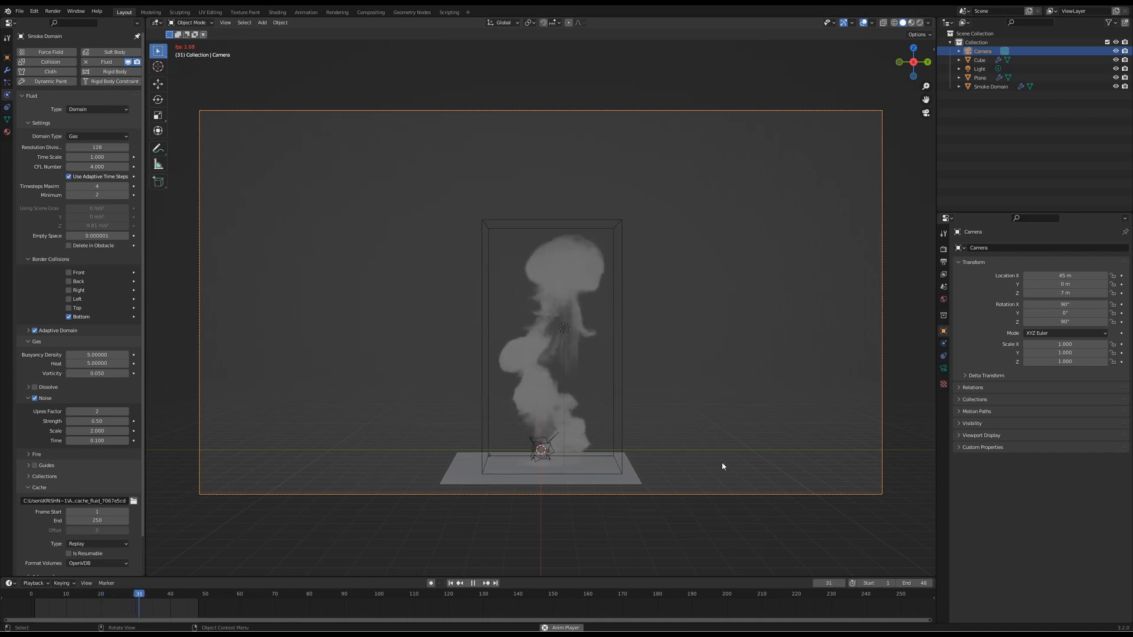
key(Escape)
Step: Move the camera to X 36 m and Z 5 m, and play the smoke to check the framing
text(40)
key(Return)
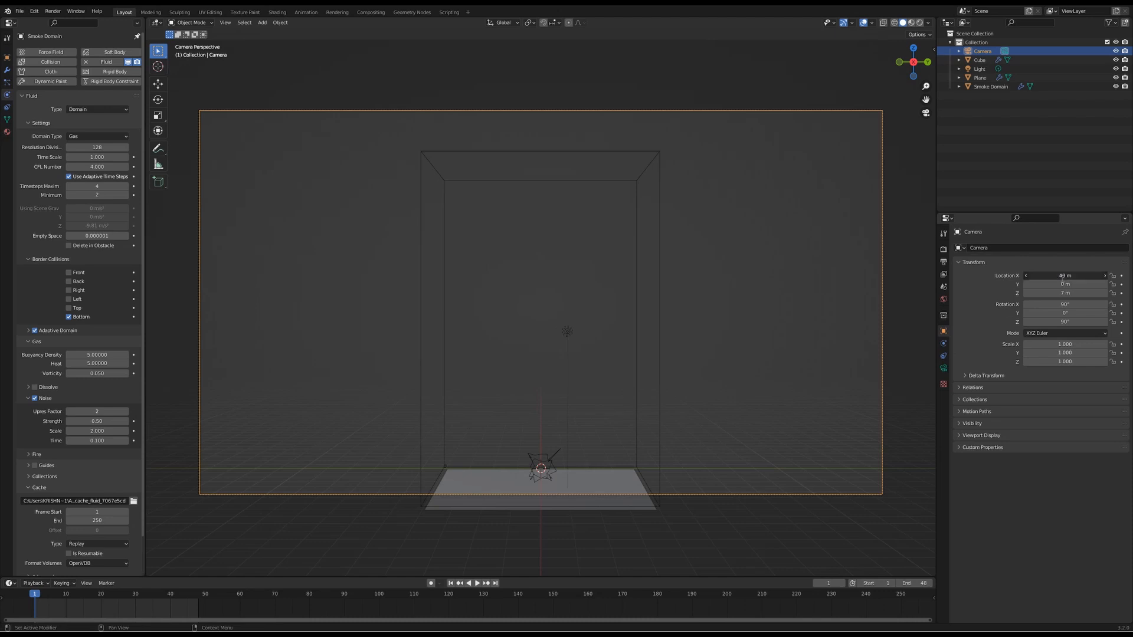
text(36)
key(Return)
key(Return)
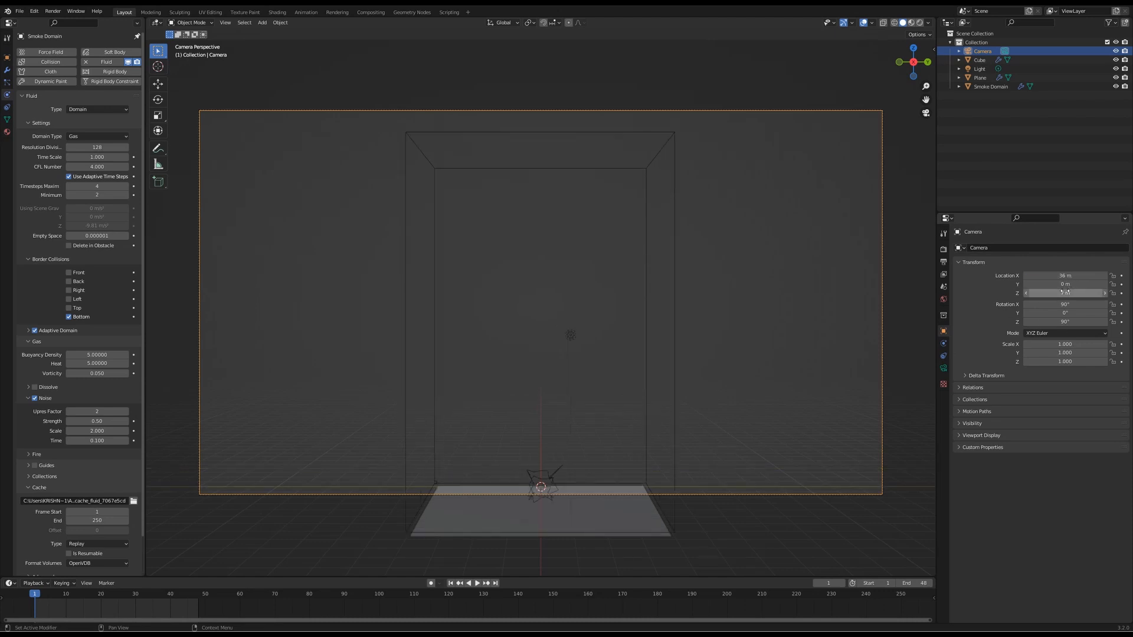
click(1067, 293)
text(4)
key(Return)
key(Return)
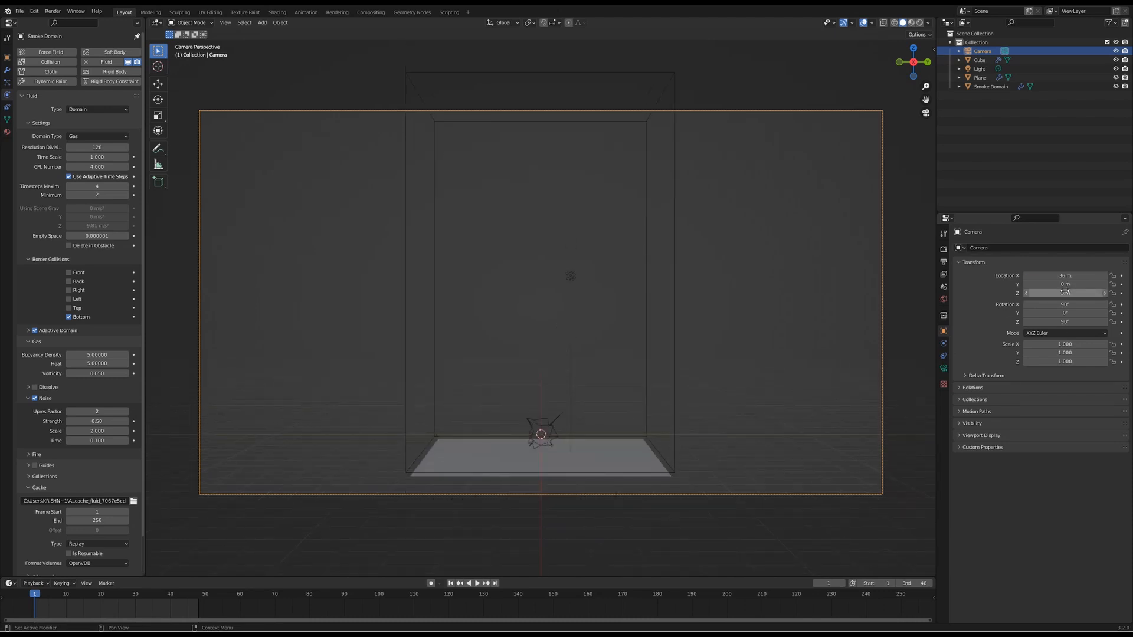
click(475, 583)
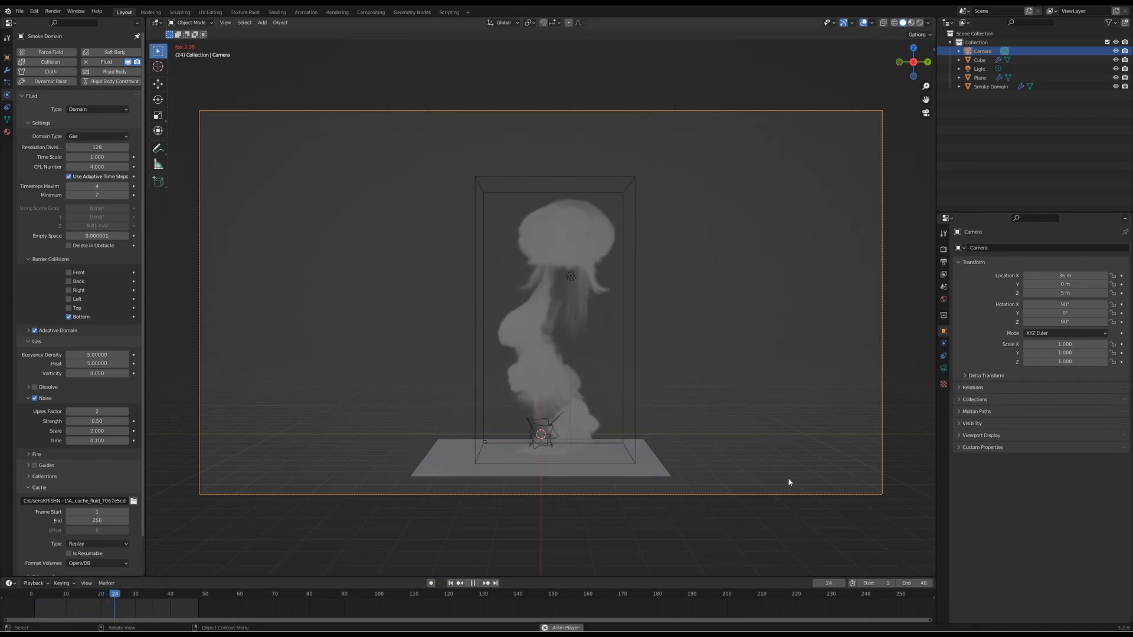
key(Escape)
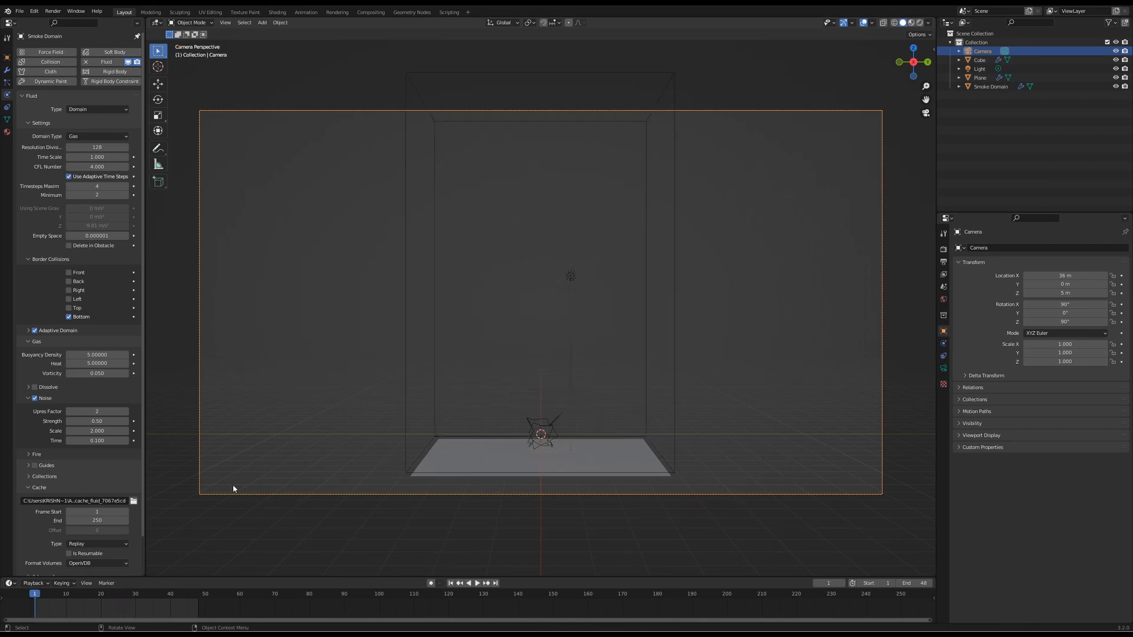
Step: Set the smoke domain's noise Upres Factor to 3, keep the Replay cache type, and play the simulation
click(112, 543)
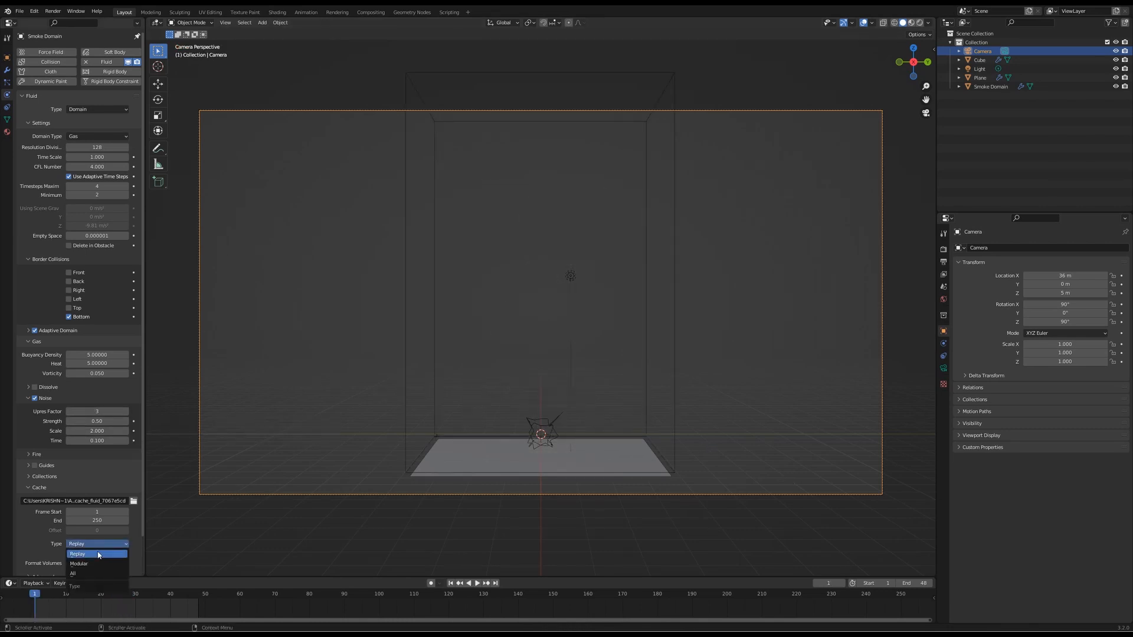
click(96, 554)
click(475, 583)
click(474, 583)
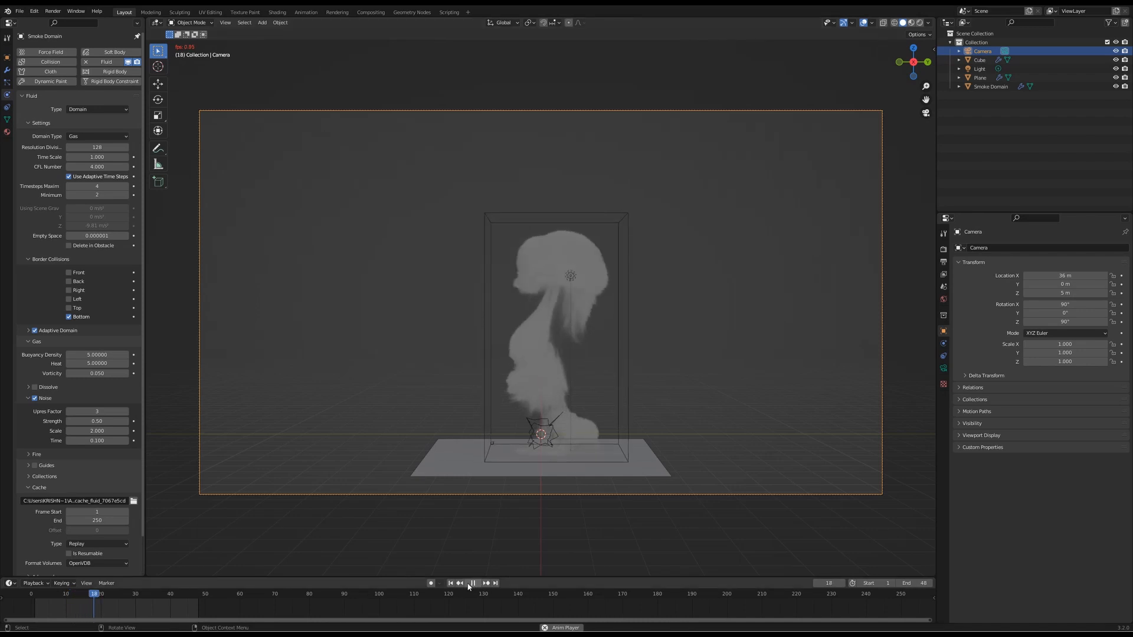
key(Escape)
Step: Add a Turbulence force field at the origin and set its Size and Noise Amount to 1
key(shift+a)
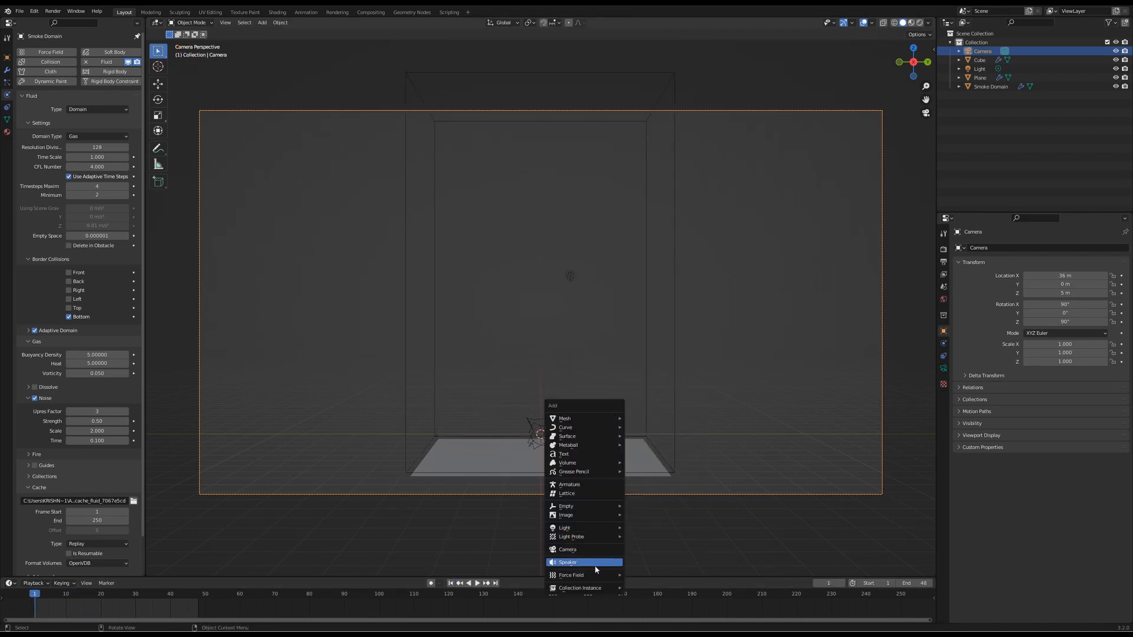
mouse_move(599, 575)
click(651, 555)
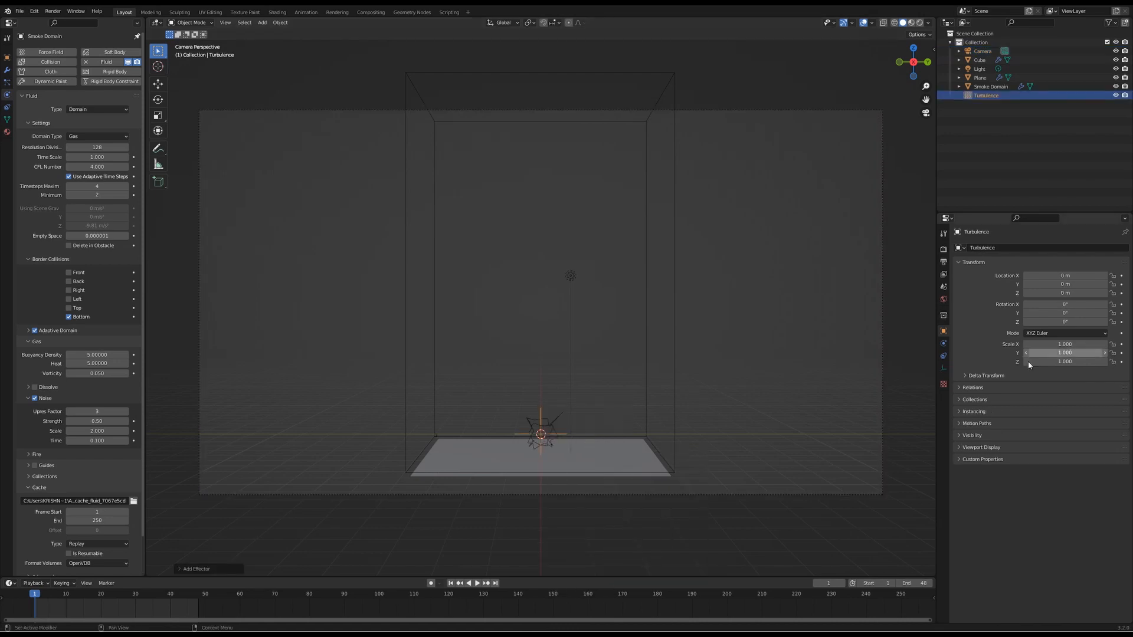
click(943, 344)
click(1059, 326)
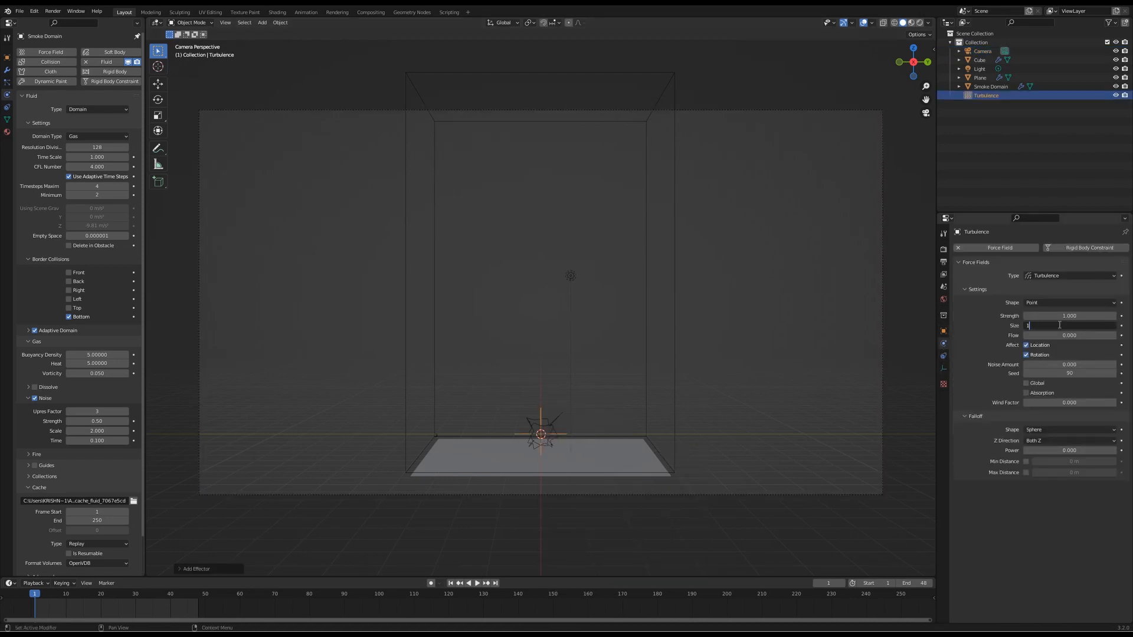
text(1)
key(Tab)
key(Return)
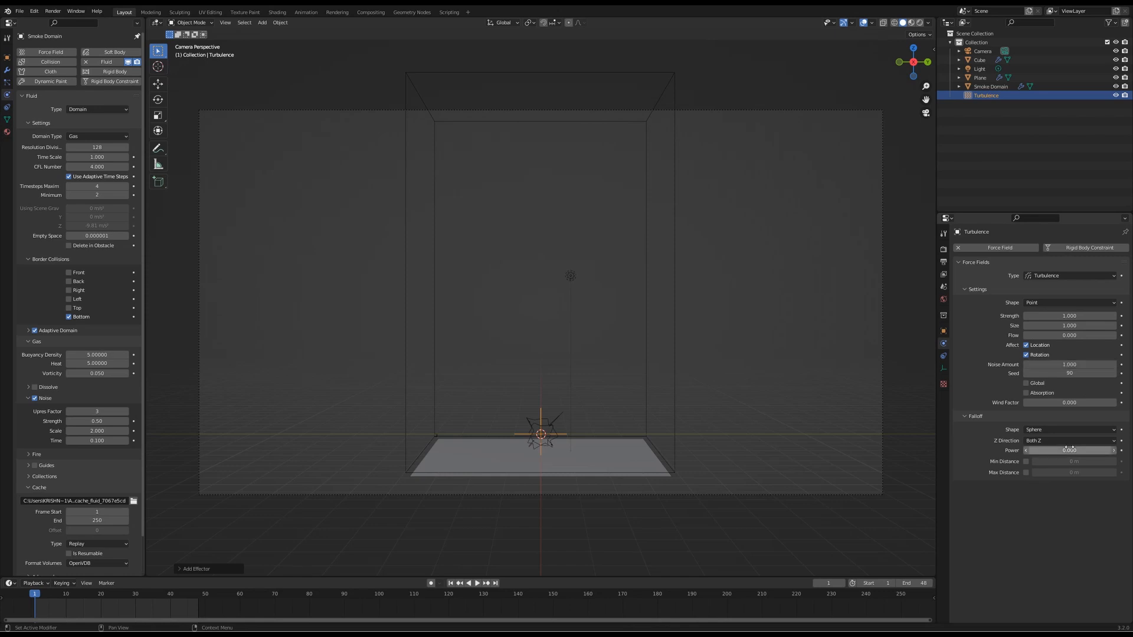
Step: Set the turbulence falloff to Power 1 with a Max Distance of 1 m, and play the smoke
click(1084, 473)
text(1)
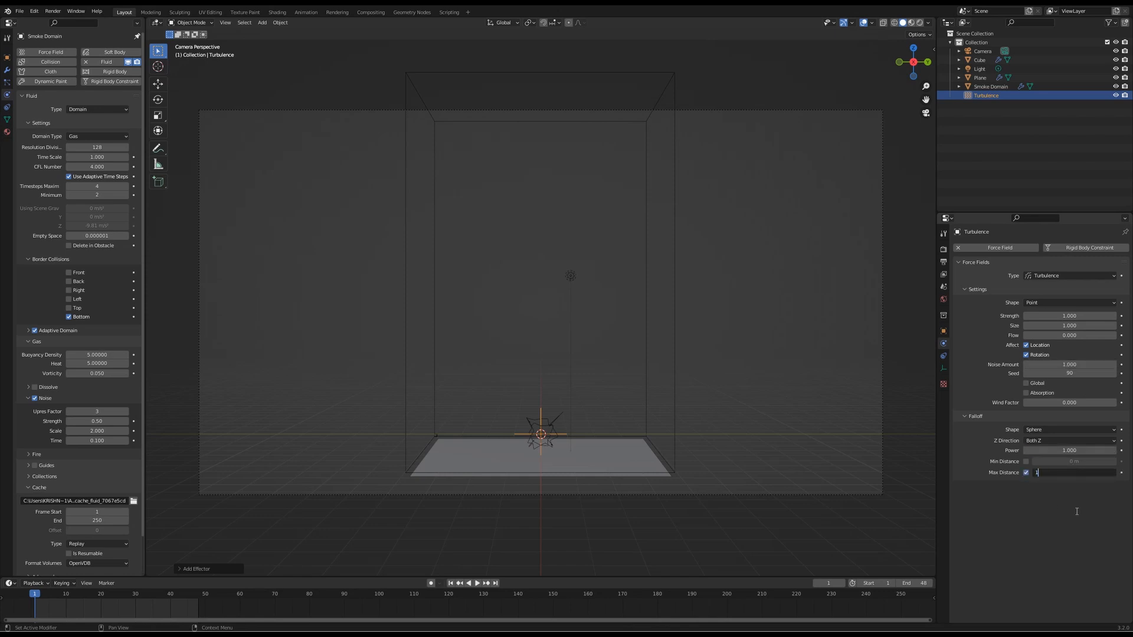
key(Return)
key(space)
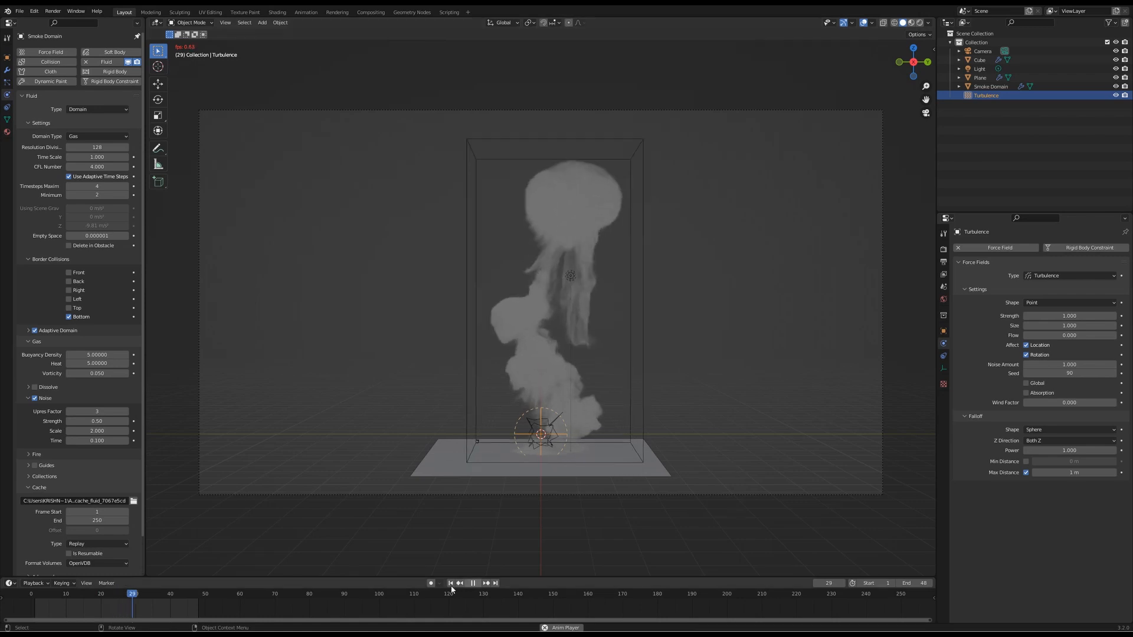
key(Escape)
Step: Set the smoke domain's Resolution Divisions to 130, play the simulation, and return to frame 1
click(102, 147)
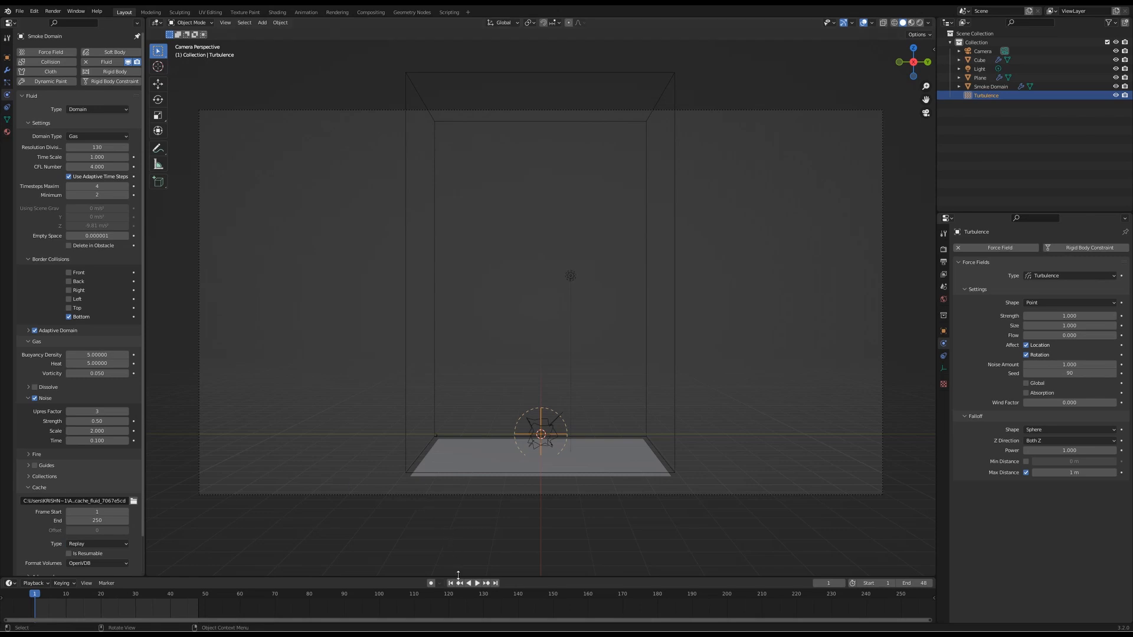
key(space)
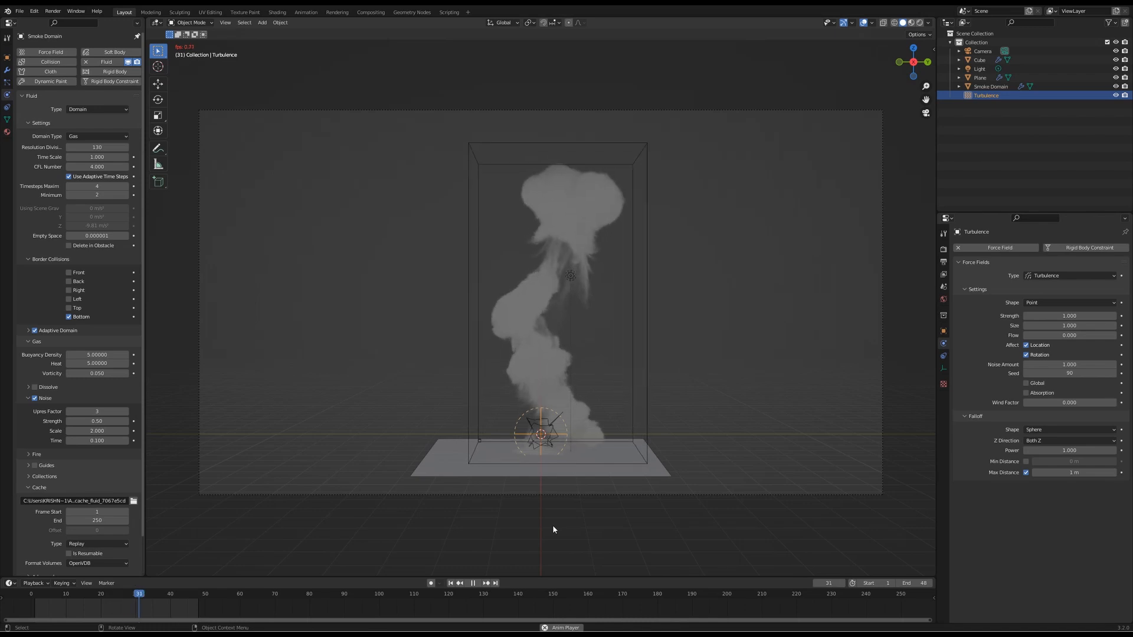
click(472, 583)
click(451, 584)
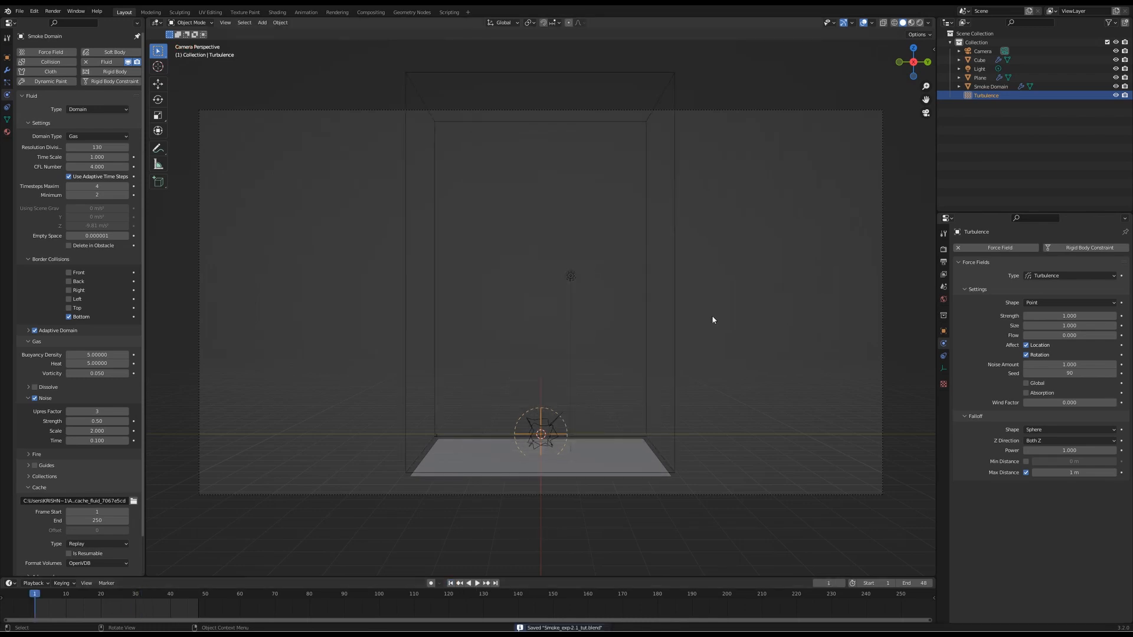
Step: Add a Wind force field, rotate it 90° about the X axis, and raise it along Z into the upper part of the domain
key(shift+a)
mouse_move(714, 319)
click(748, 326)
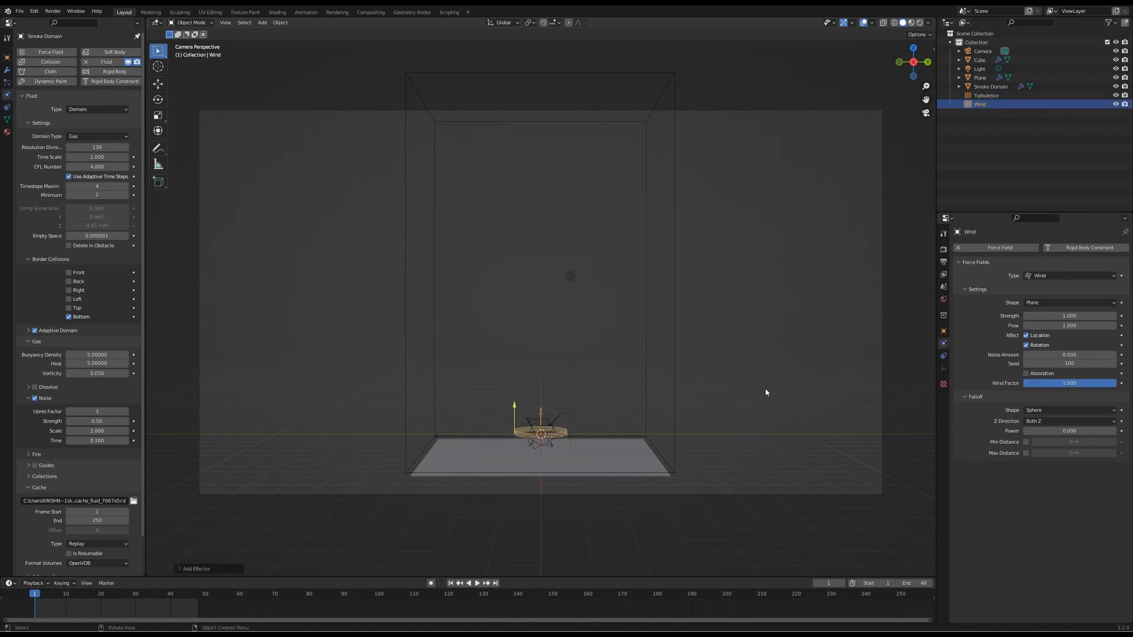
text(ry)
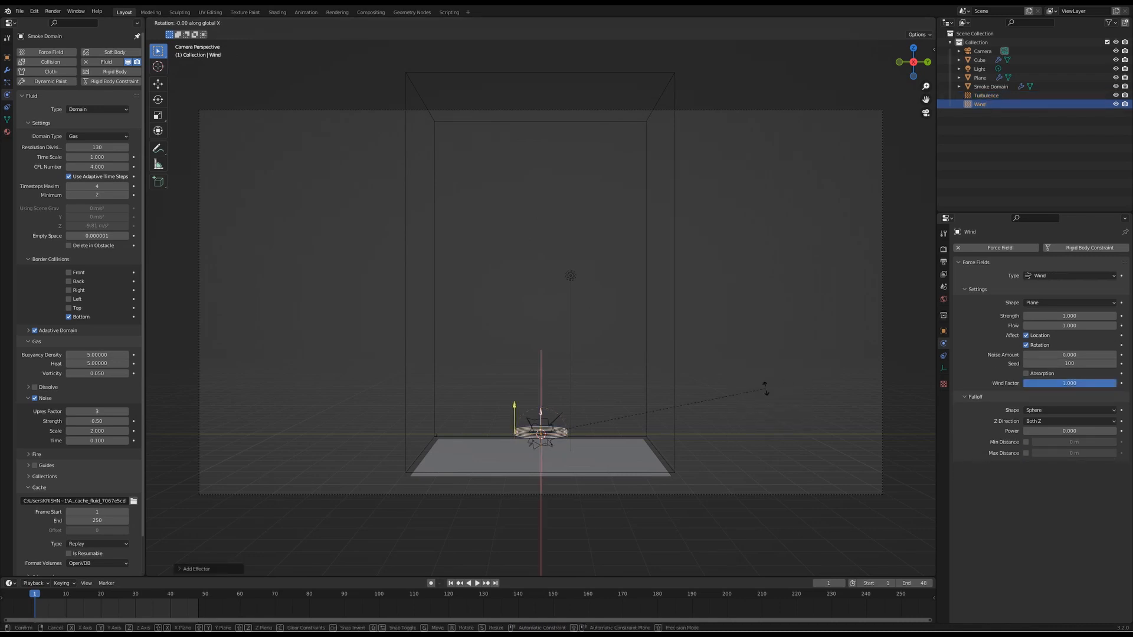
text(-90)
key(Return)
key(g)
key(z)
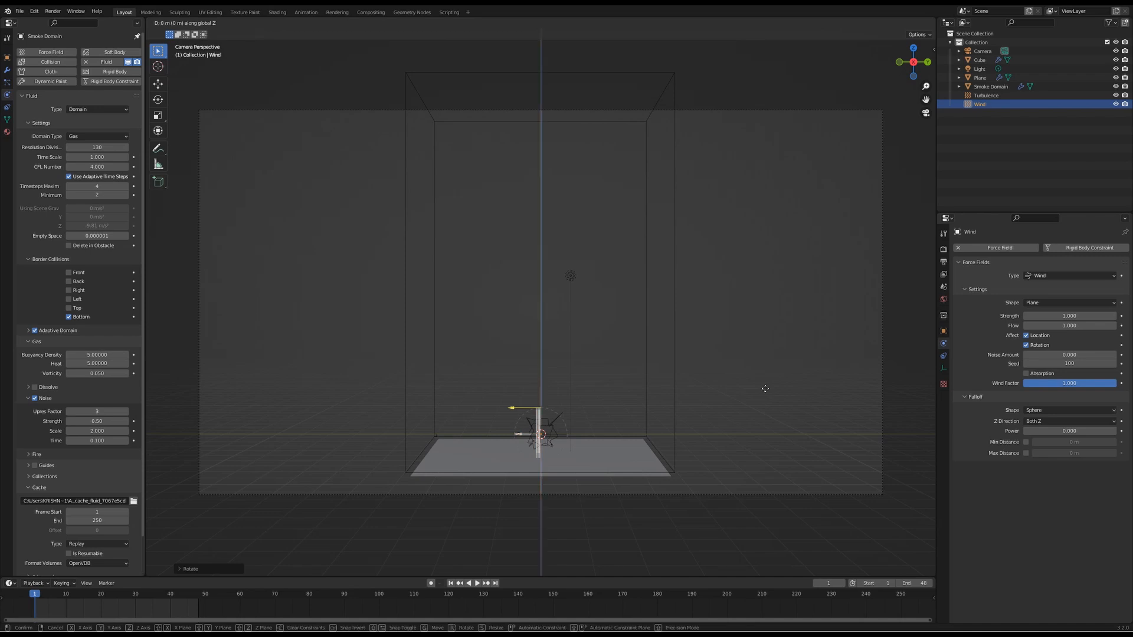
click(738, 145)
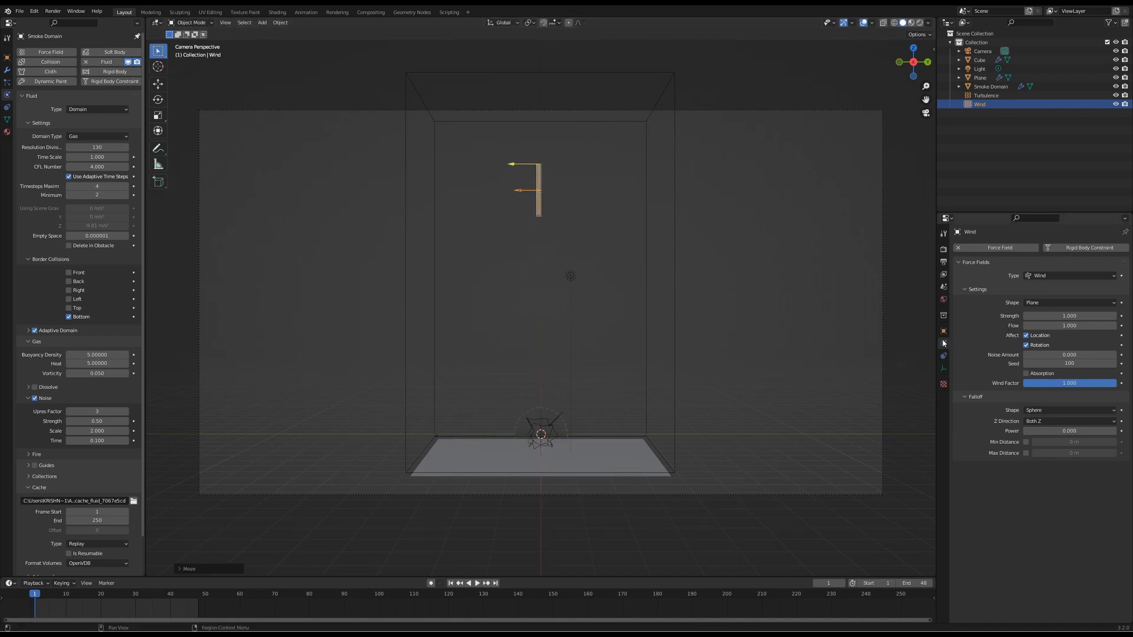
Step: Set the wind force field's location to Z 10 m and Y 5 m
click(943, 331)
click(1042, 297)
text(10)
key(Return)
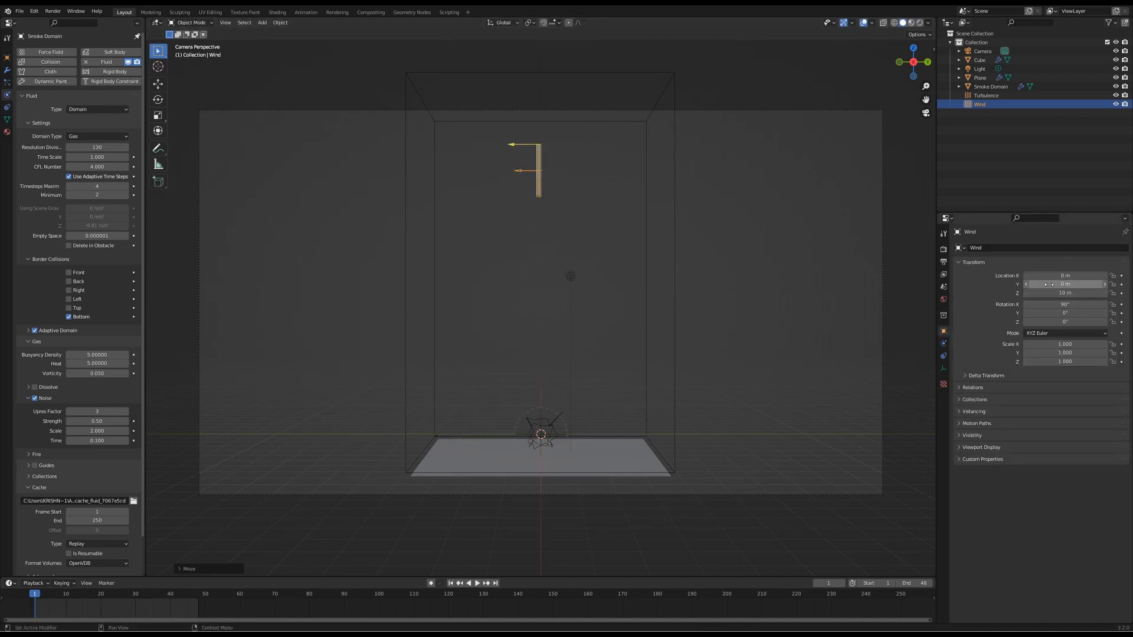
drag(1050, 284, 1108, 284)
click(1049, 285)
text(5)
key(Return)
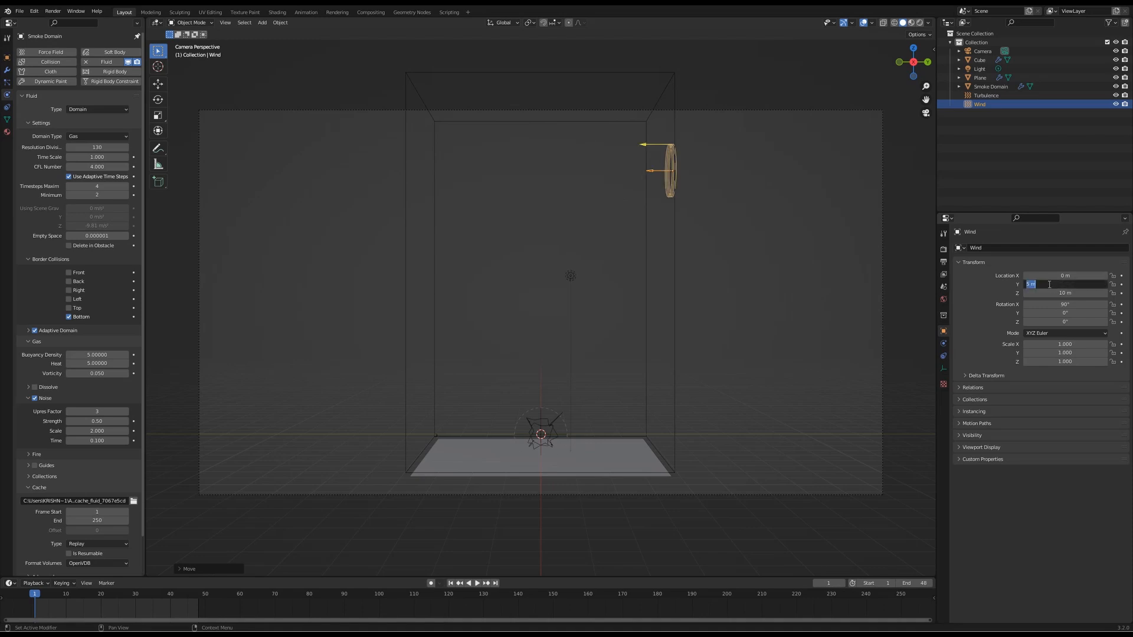
Step: Set the wind force field's Y location to 10 m and its Strength to 0.1
text(10)
key(Return)
click(943, 344)
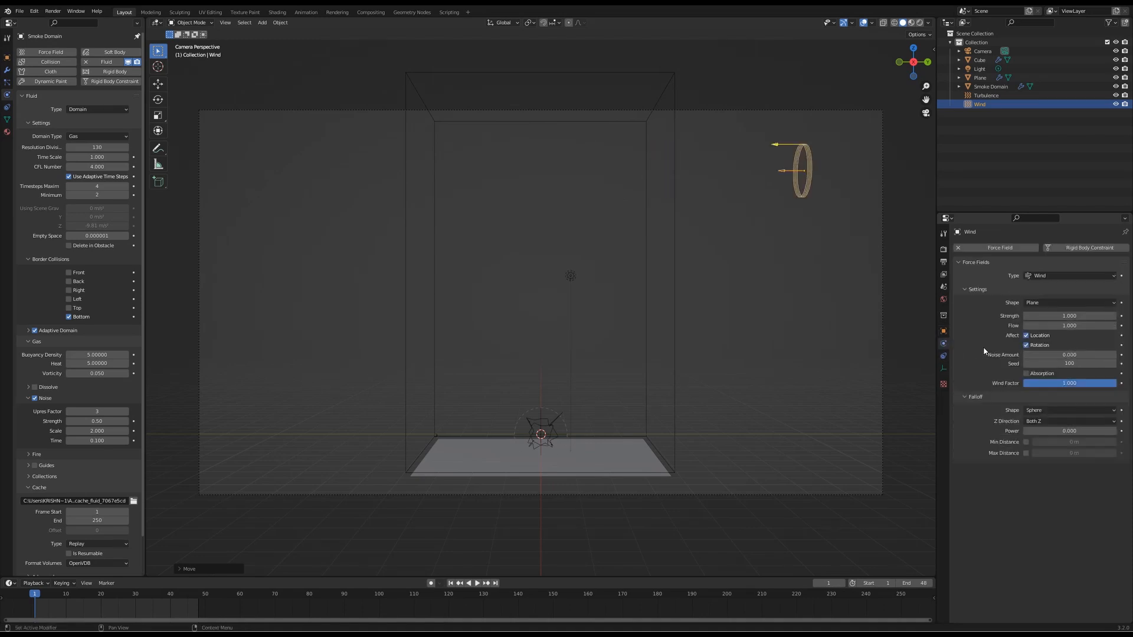
key(Return)
Step: Try a wind Noise Amount of 10, play the simulation briefly, and return to frame 1
click(1069, 355)
text(1)
key(Return)
text(10)
key(Return)
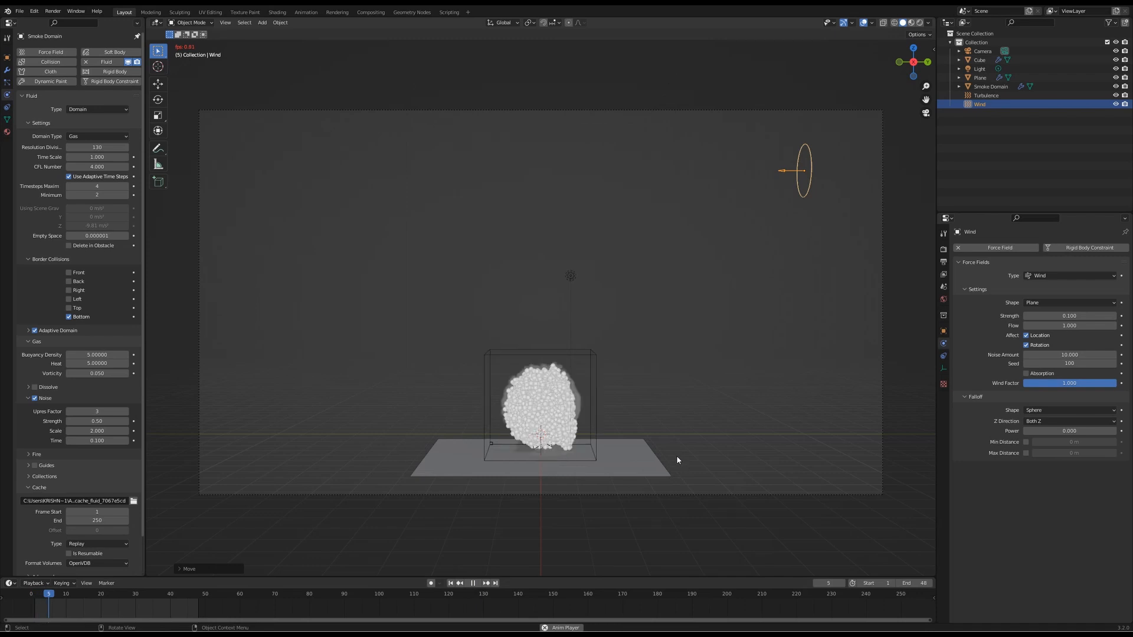
click(472, 583)
click(450, 583)
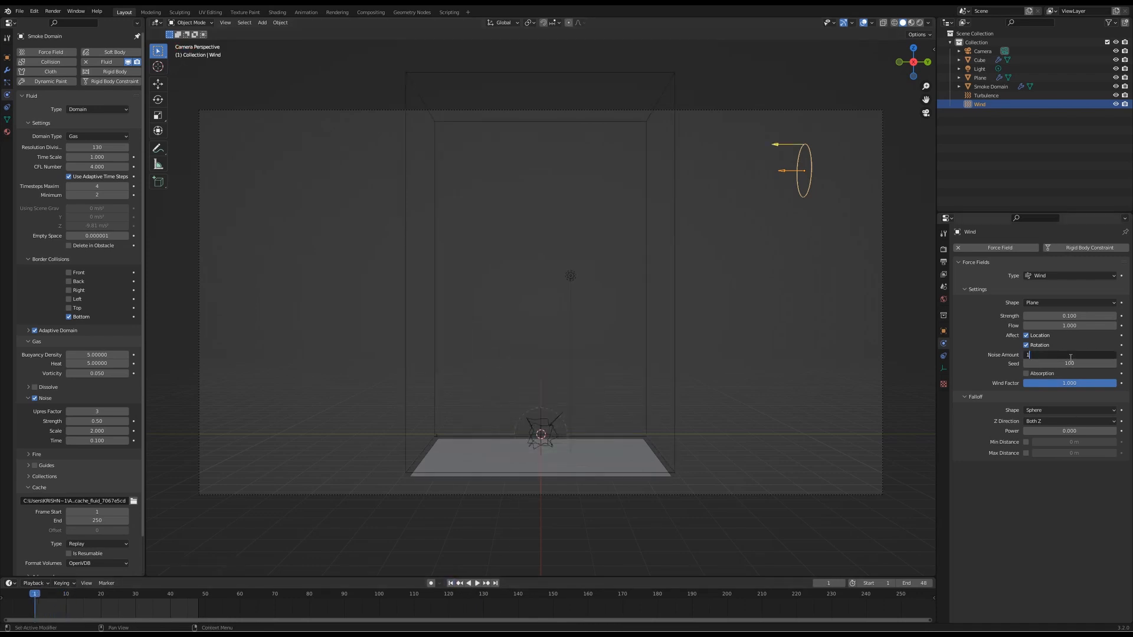
Step: Try a wind Noise Amount of 1, play the smoke, and return to frame 1
key(Return)
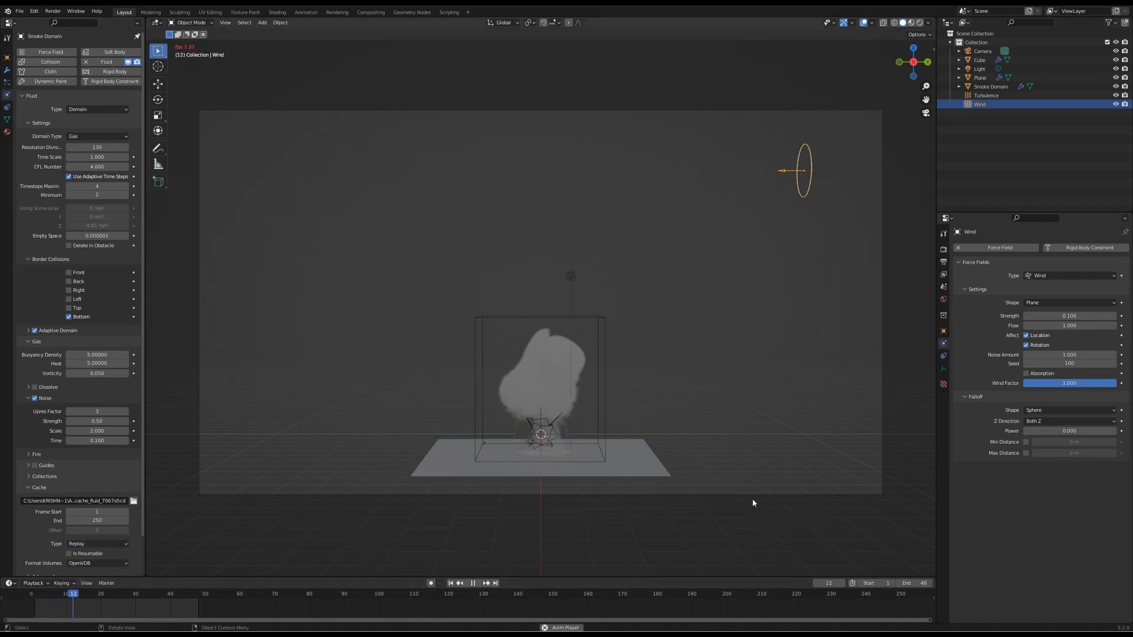
click(473, 583)
click(451, 583)
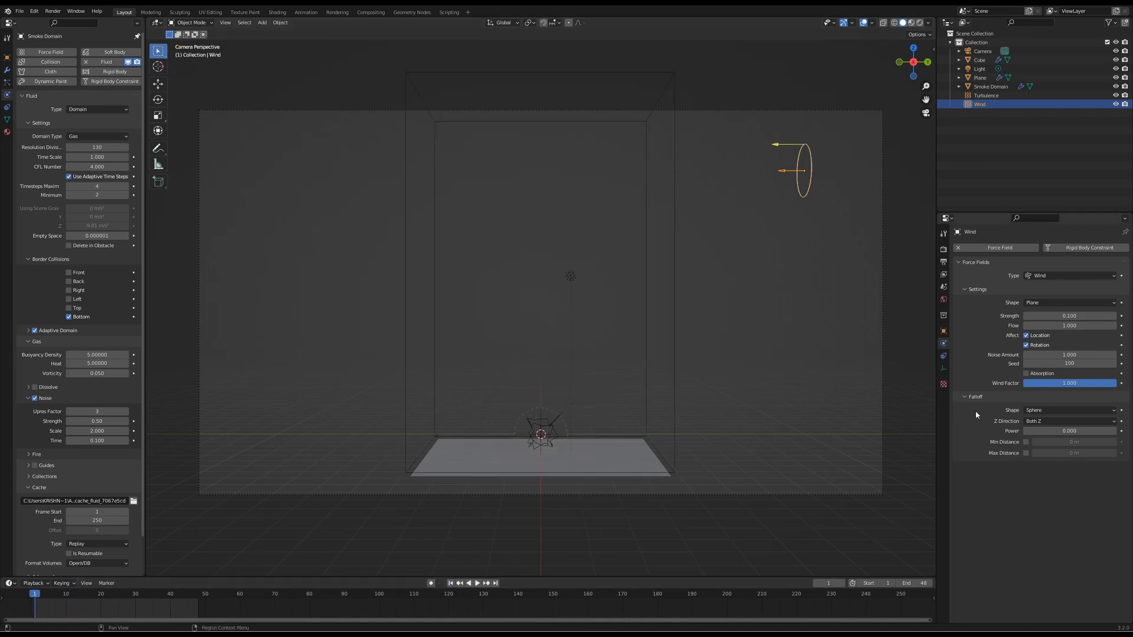
Step: Lower the wind Strength to 0.01, play the simulation, and return to frame 1
click(1062, 316)
text(0.01)
key(Return)
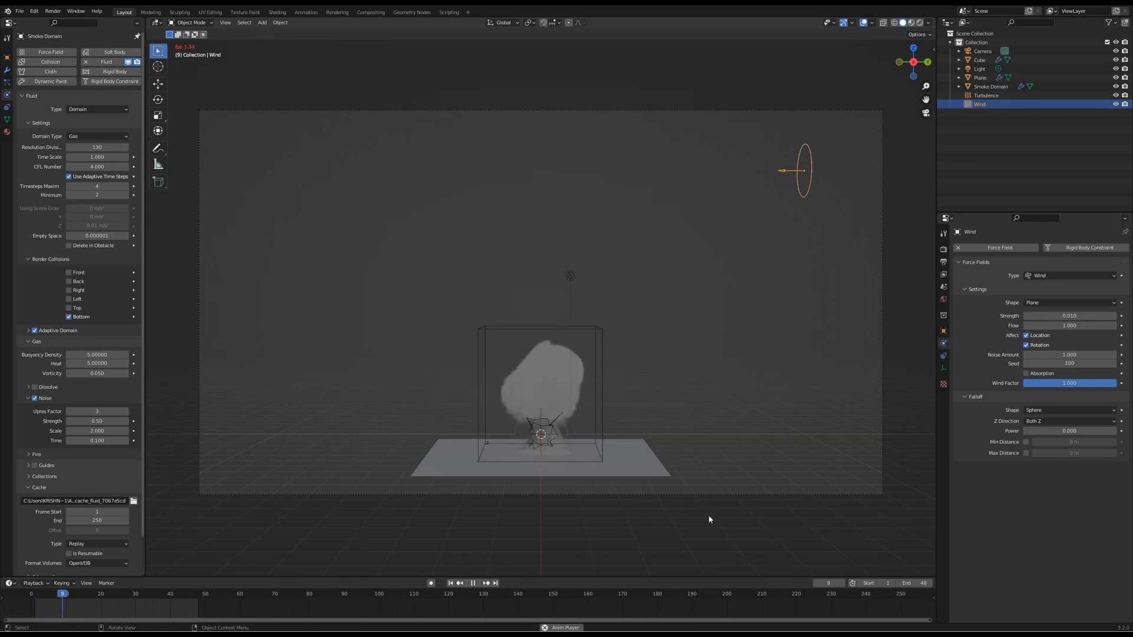
click(472, 584)
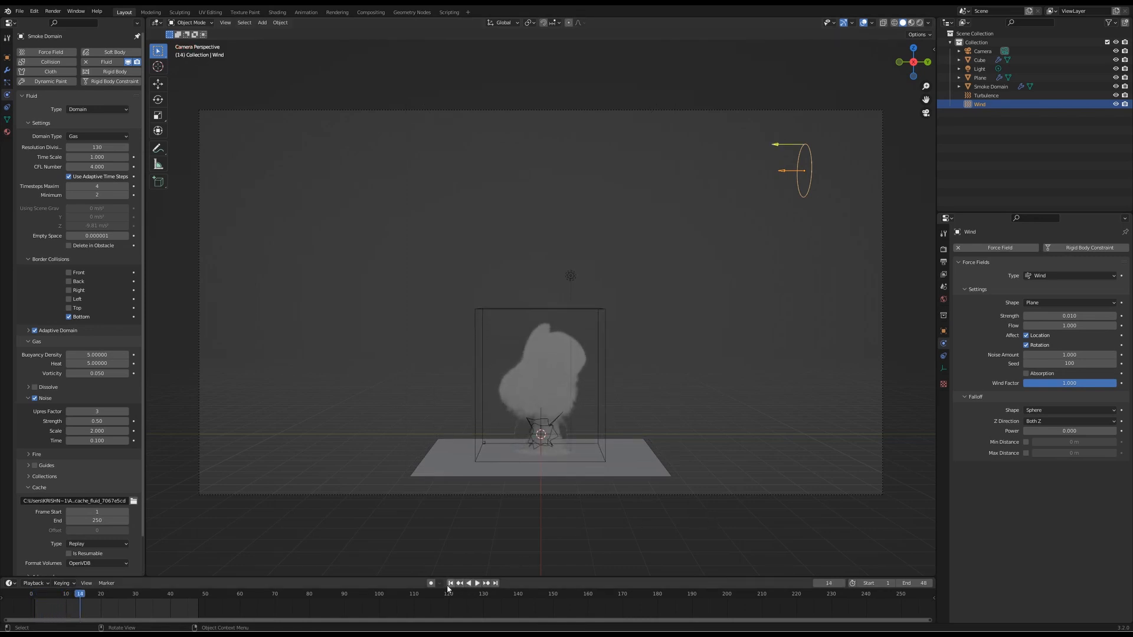
click(450, 584)
Step: Set the wind's Noise Amount to 0.01, play the smoke, and return to frame 1
double_click(1077, 361)
double_click(1067, 355)
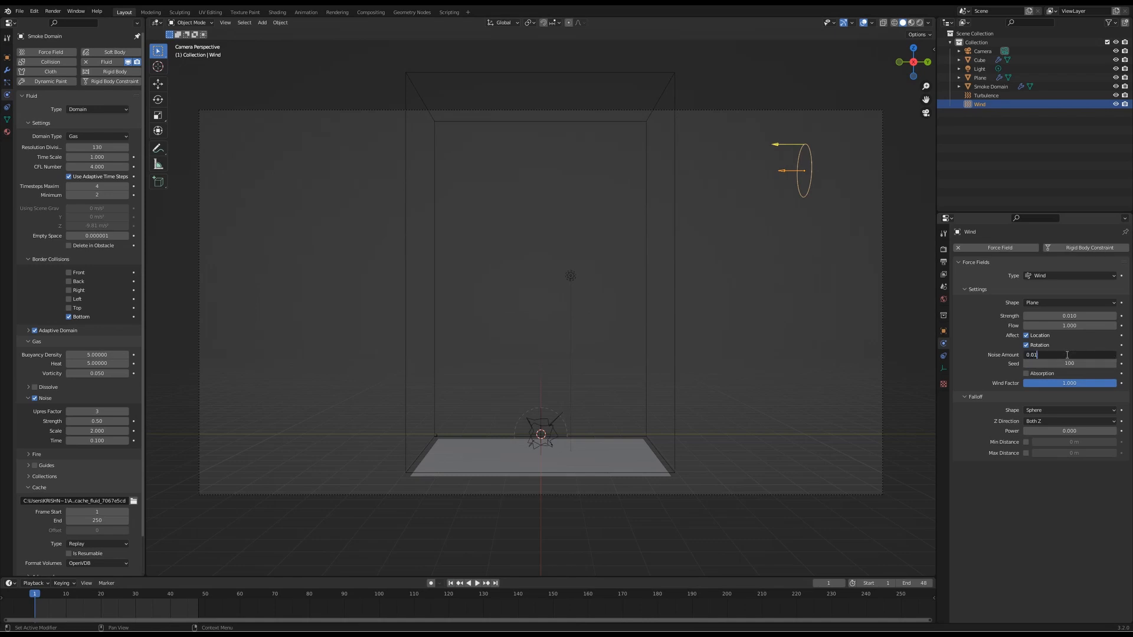
text(0.01)
key(Return)
key(space)
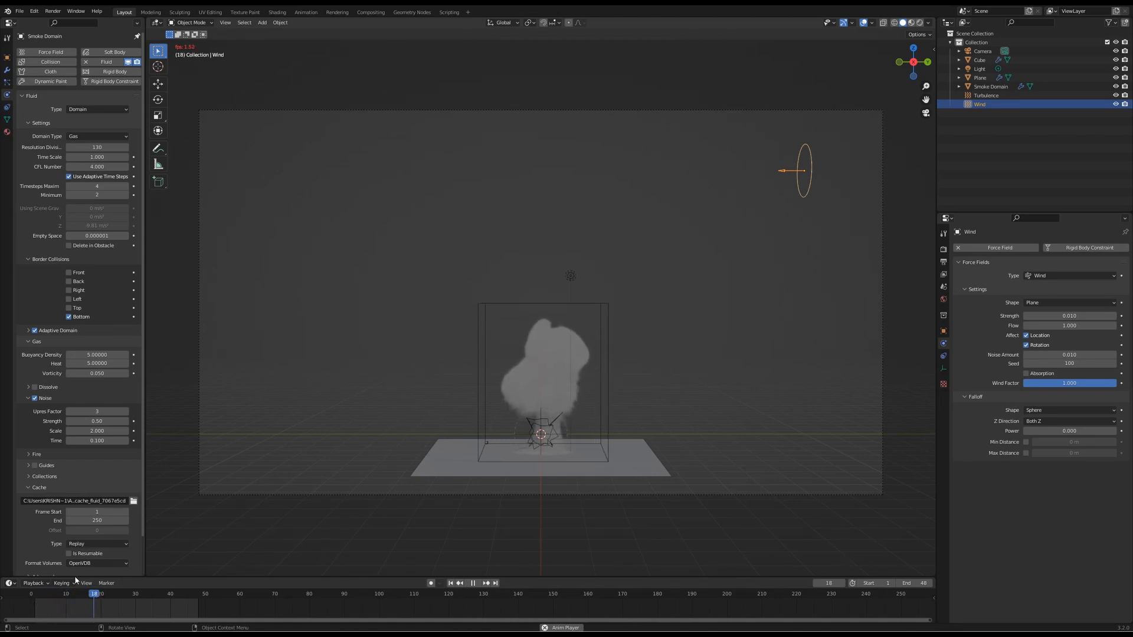
click(450, 585)
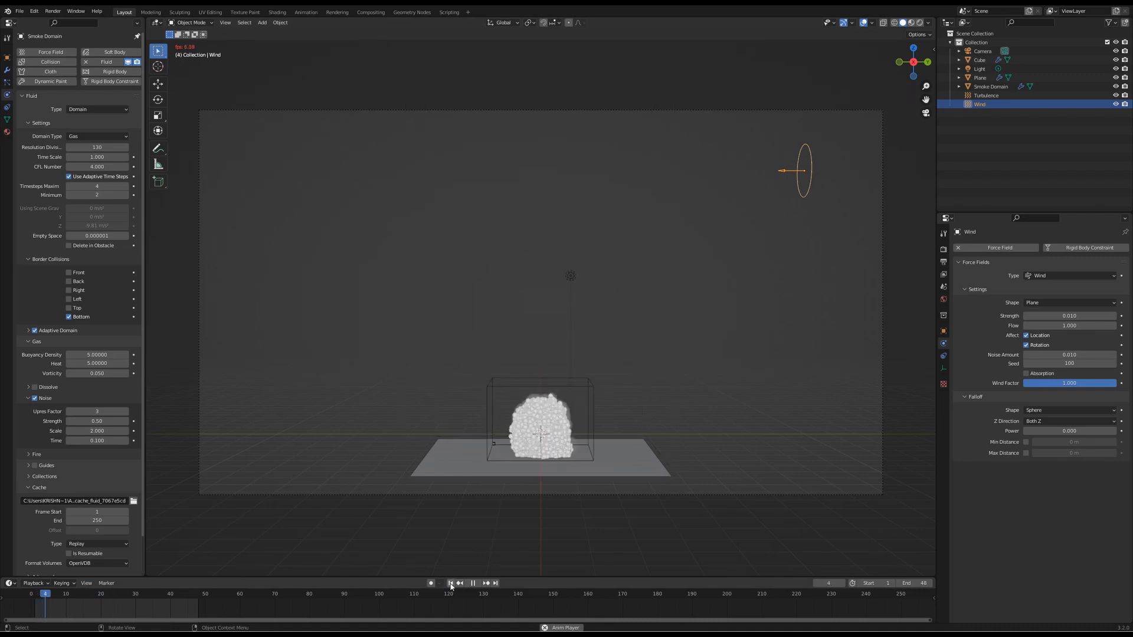
click(472, 585)
click(450, 584)
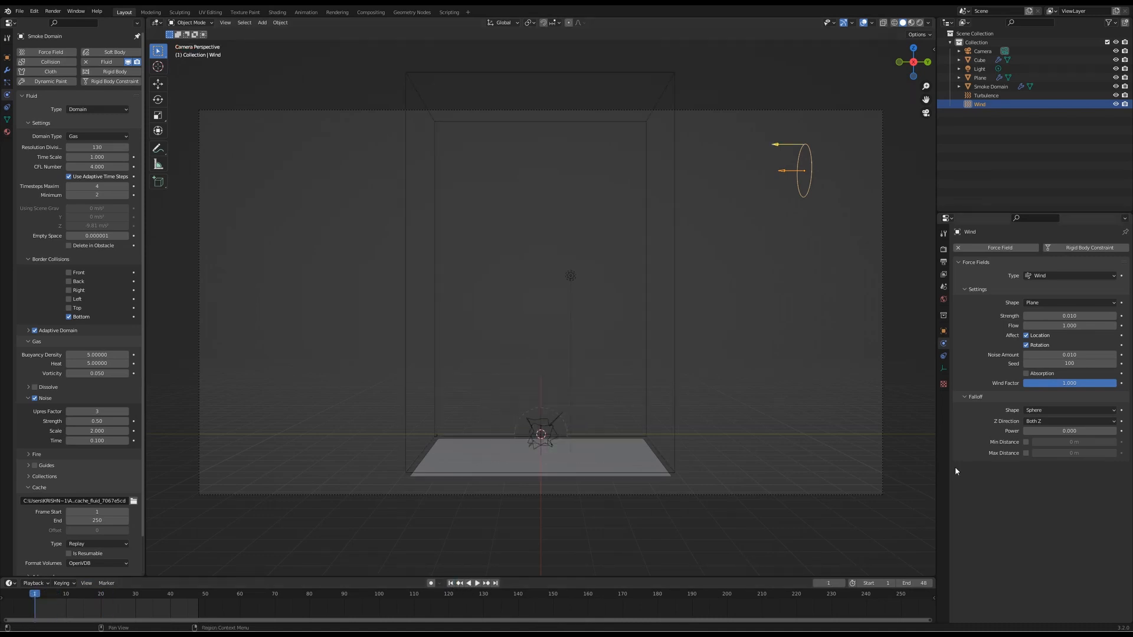
Step: Enable the wind falloff's Max Distance at 8 m and set its Power to 1
click(1026, 453)
click(1062, 453)
text(16)
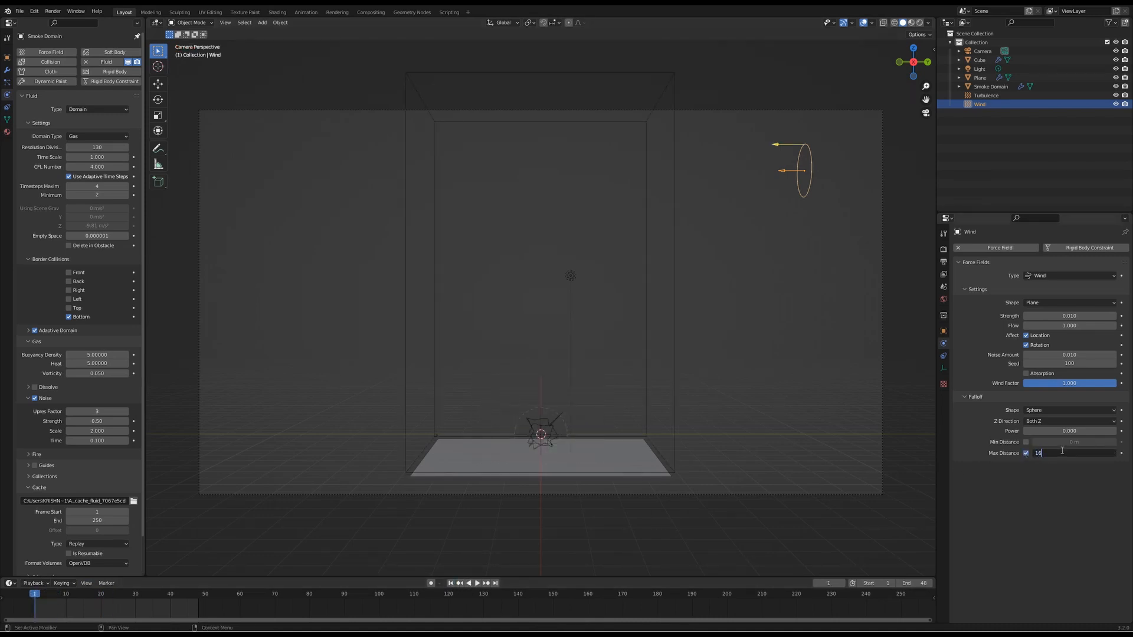
key(Return)
click(1062, 451)
text(8)
key(Return)
click(1063, 431)
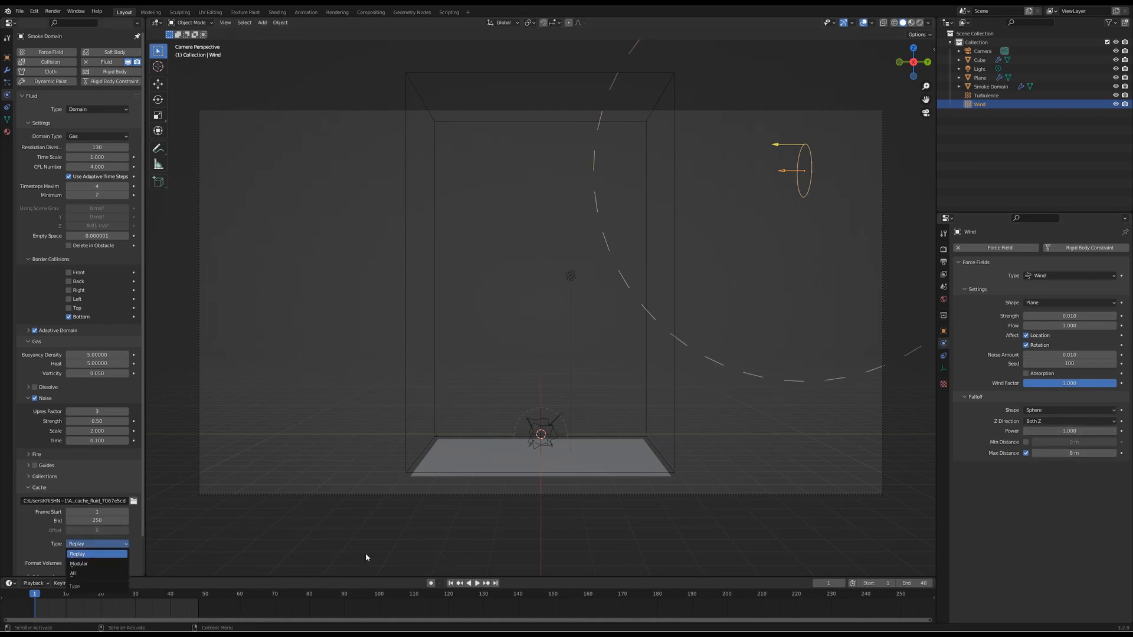
Step: Play the smoke to frame 40, inspect it from another angle, and return to the camera view at frame 1
click(478, 583)
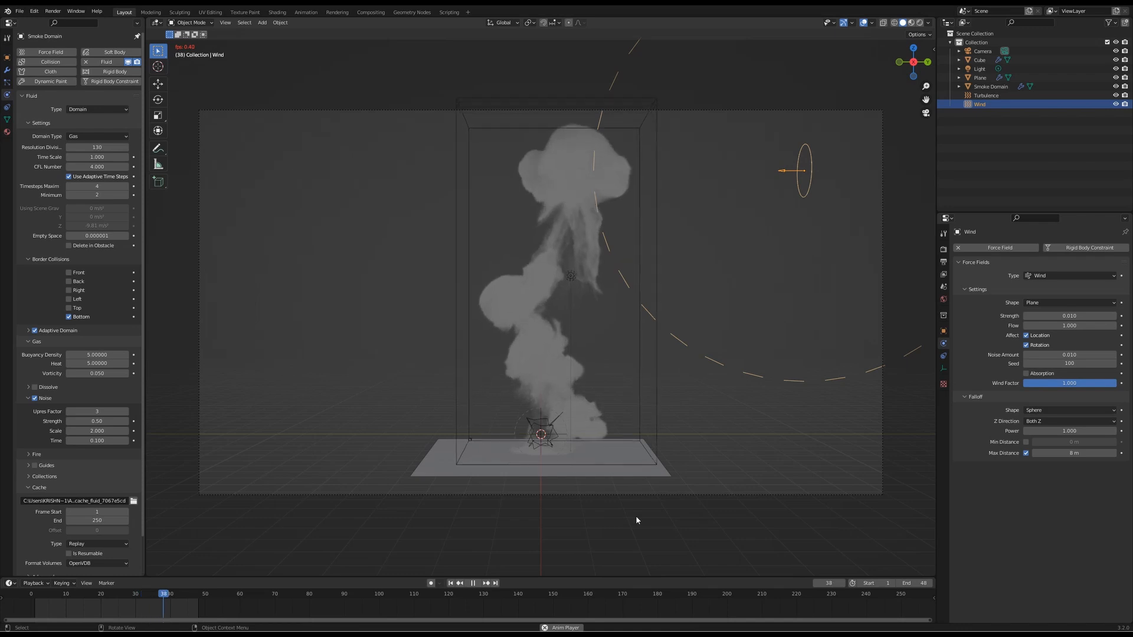
click(472, 583)
middle_drag(629, 336, 649, 307)
key(KP_0)
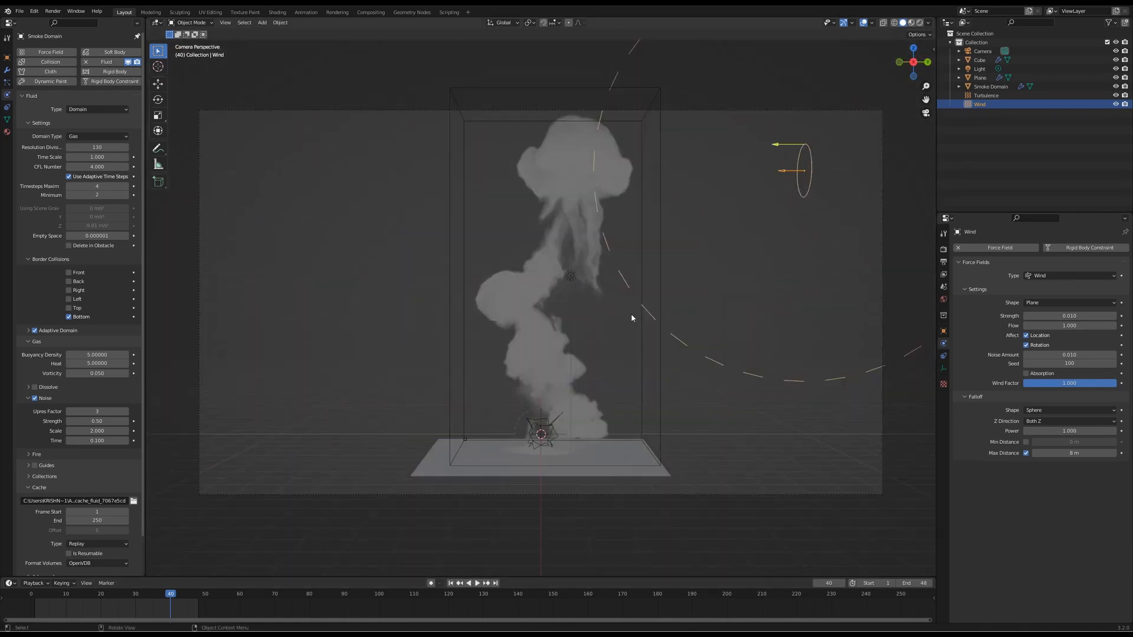
click(451, 584)
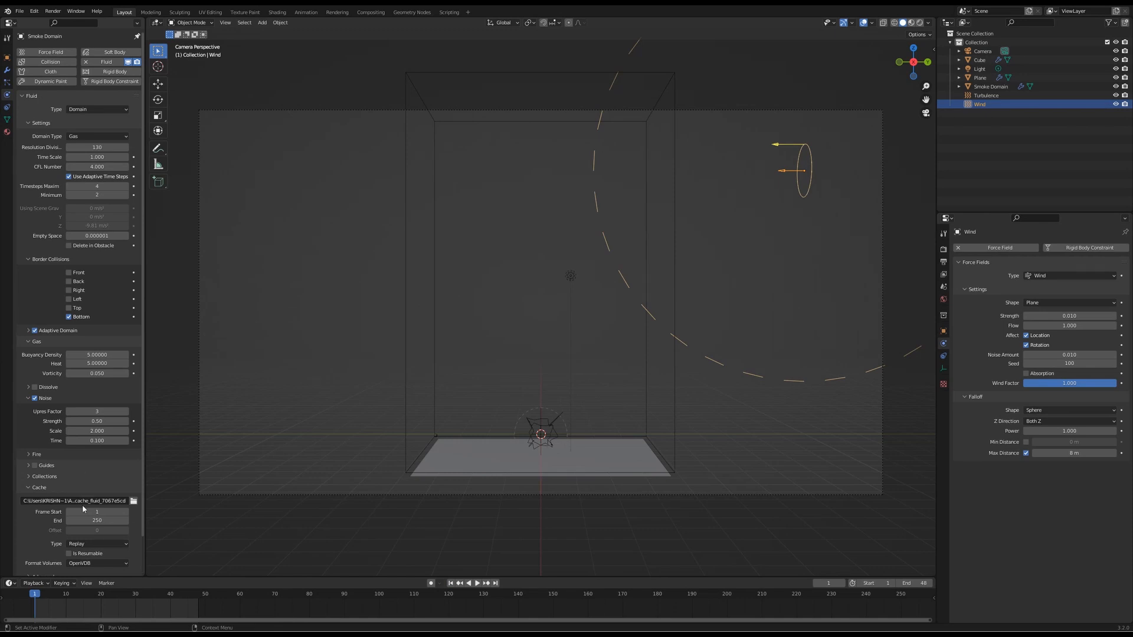
Step: Set the smoke domain's cache Type to All and its volume compression to Zip
click(82, 543)
click(73, 575)
scroll(48, 540, down, 2)
click(35, 538)
scroll(34, 539, down, 1)
click(77, 524)
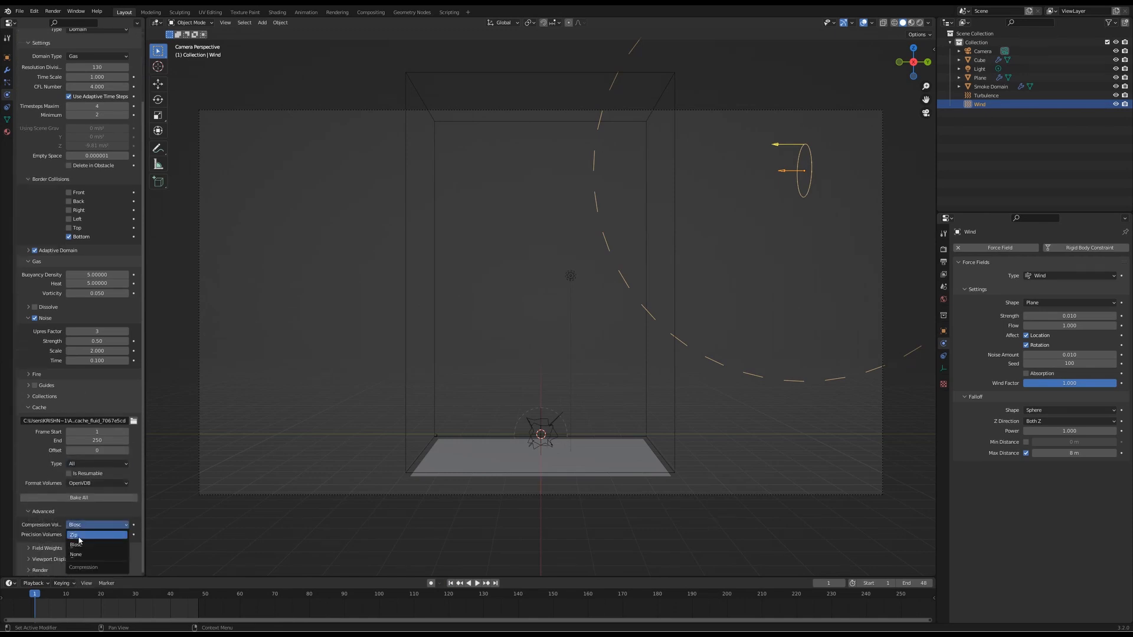
click(75, 545)
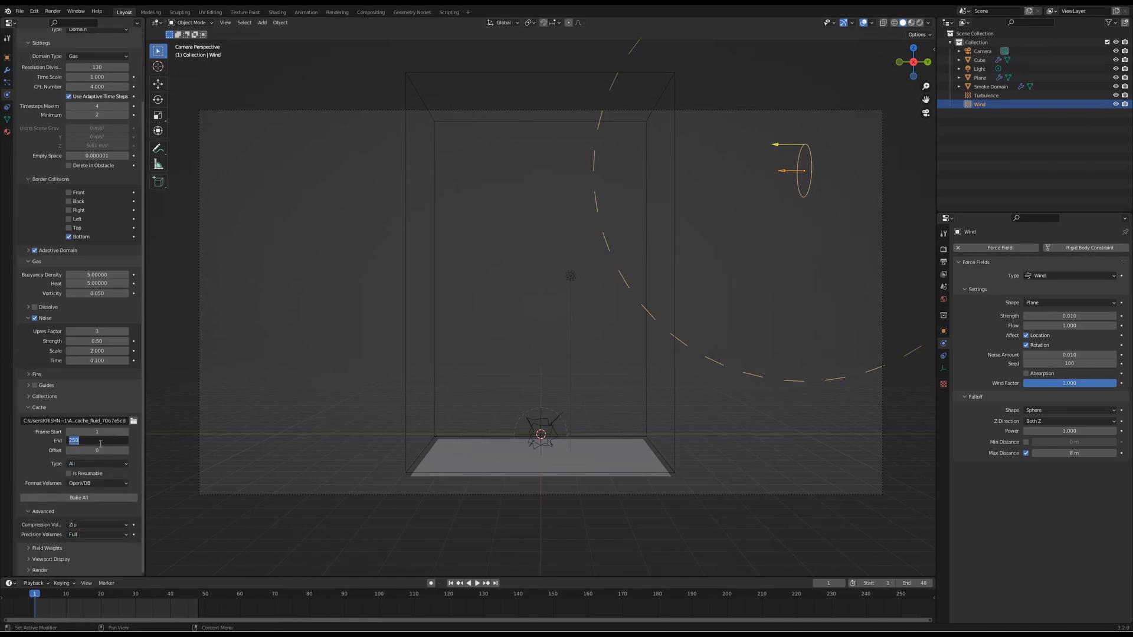
Step: Set both the smoke cache's End frame and the scene's End frame to 60
key(Return)
click(943, 250)
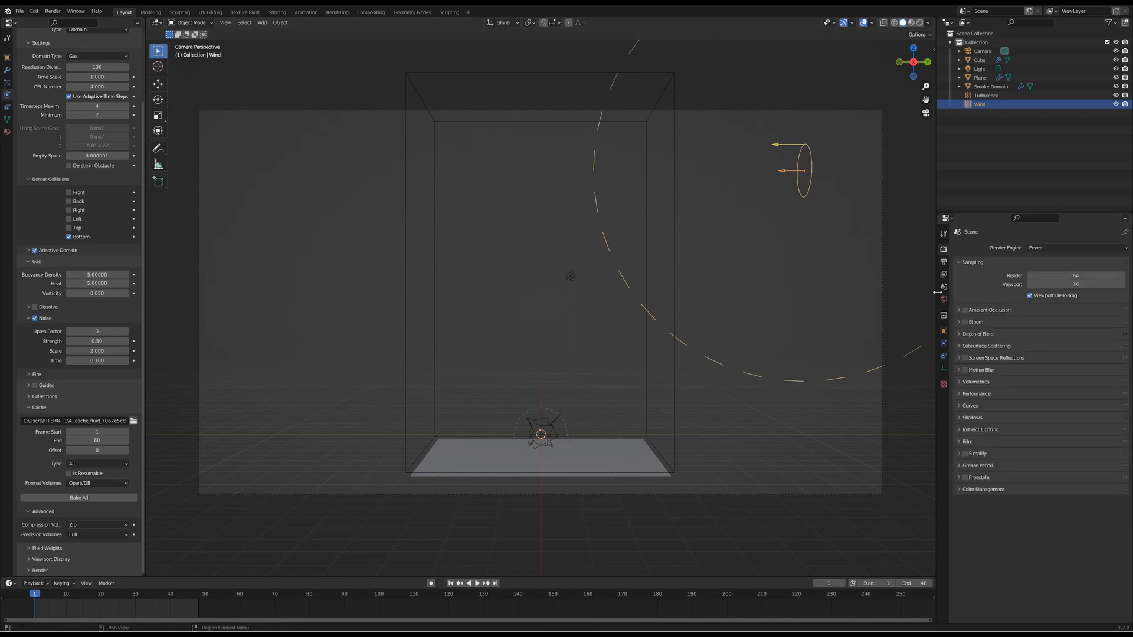
click(944, 262)
click(1076, 365)
text(60)
key(Return)
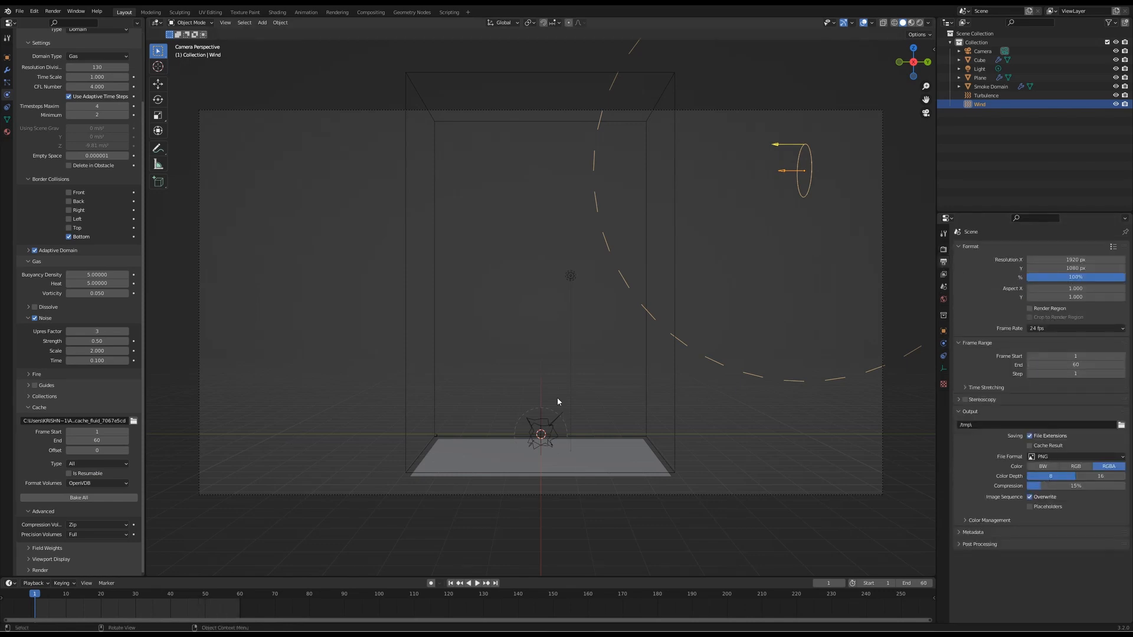
Step: Keep the cache Type at All, save the file, and bake the entire fluid simulation
click(91, 464)
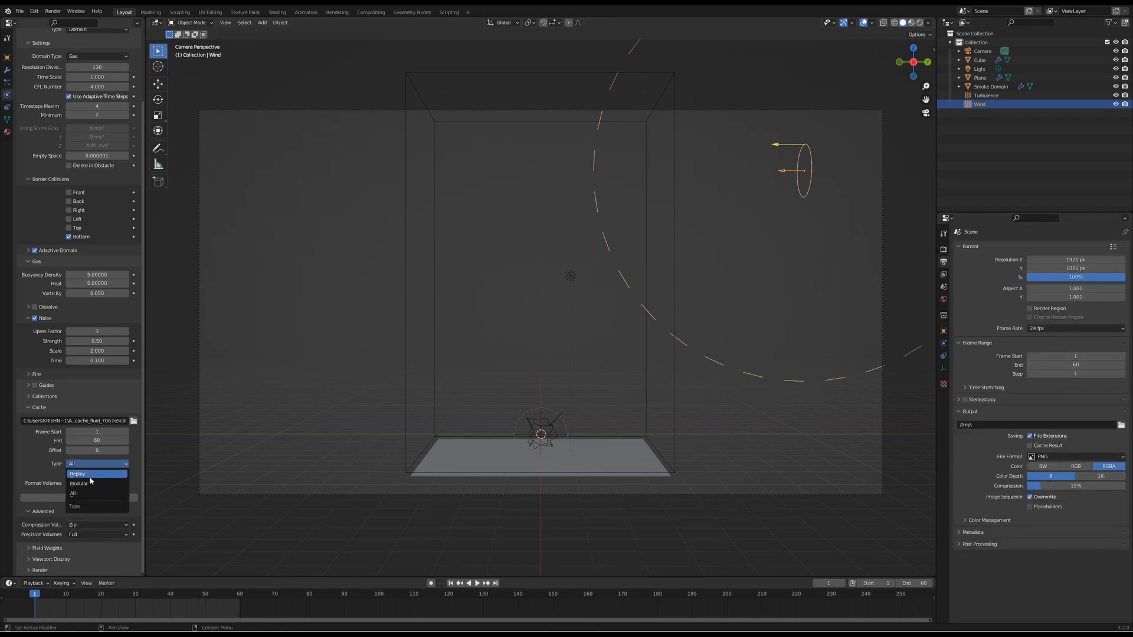
click(90, 475)
click(88, 477)
click(87, 507)
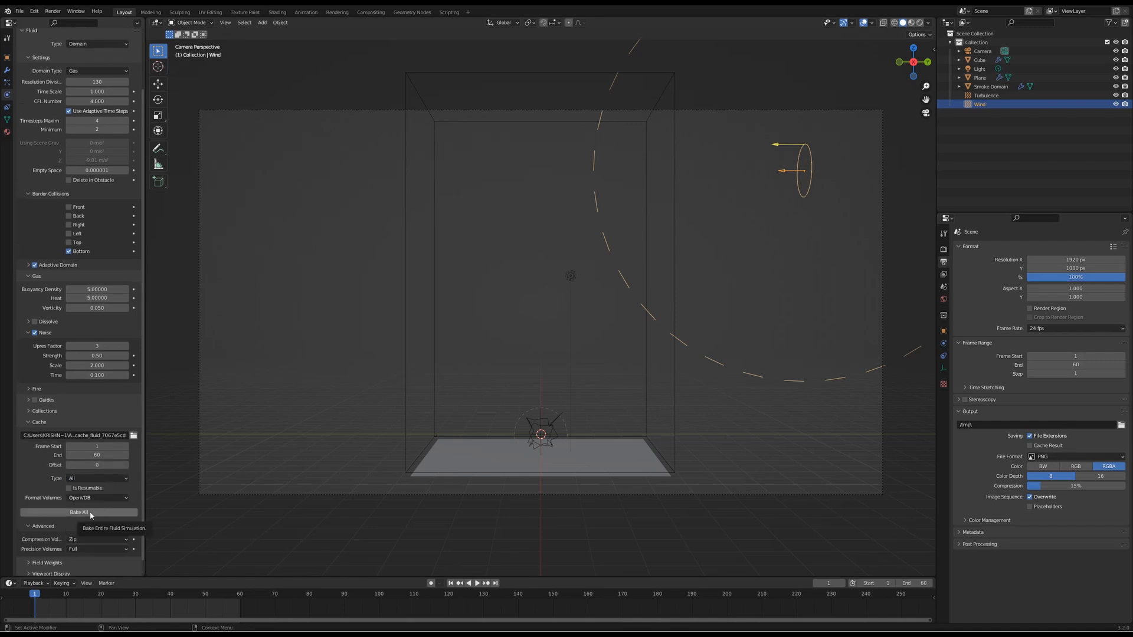
key(ctrl+s)
click(90, 512)
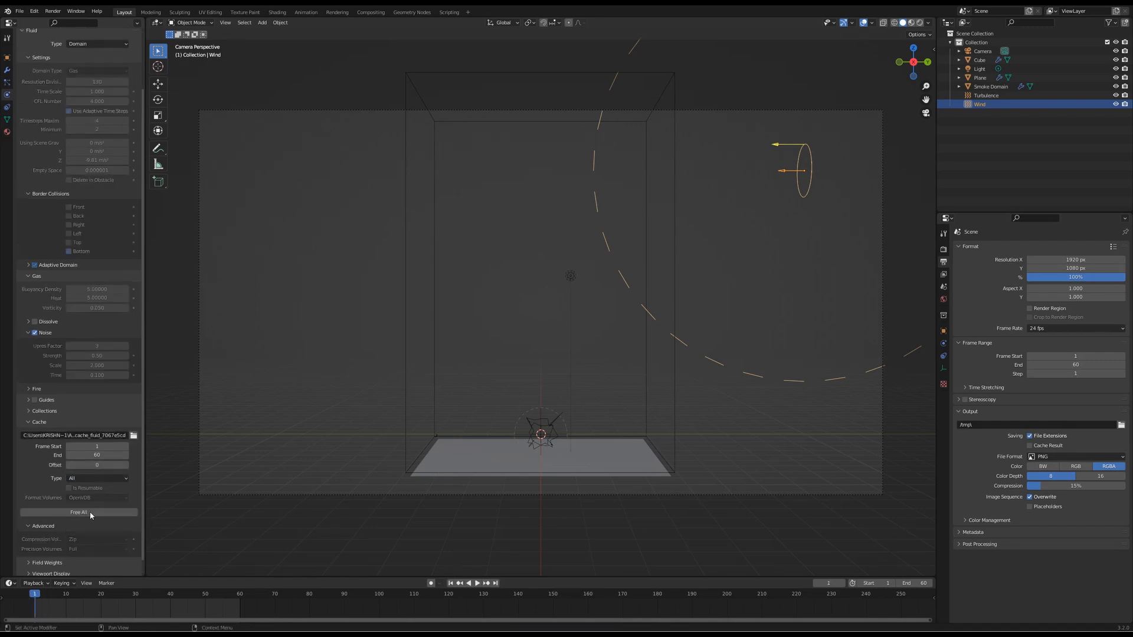
Step: Switch the render engine to Workbench and render the full animation
click(943, 249)
click(1056, 248)
click(1057, 269)
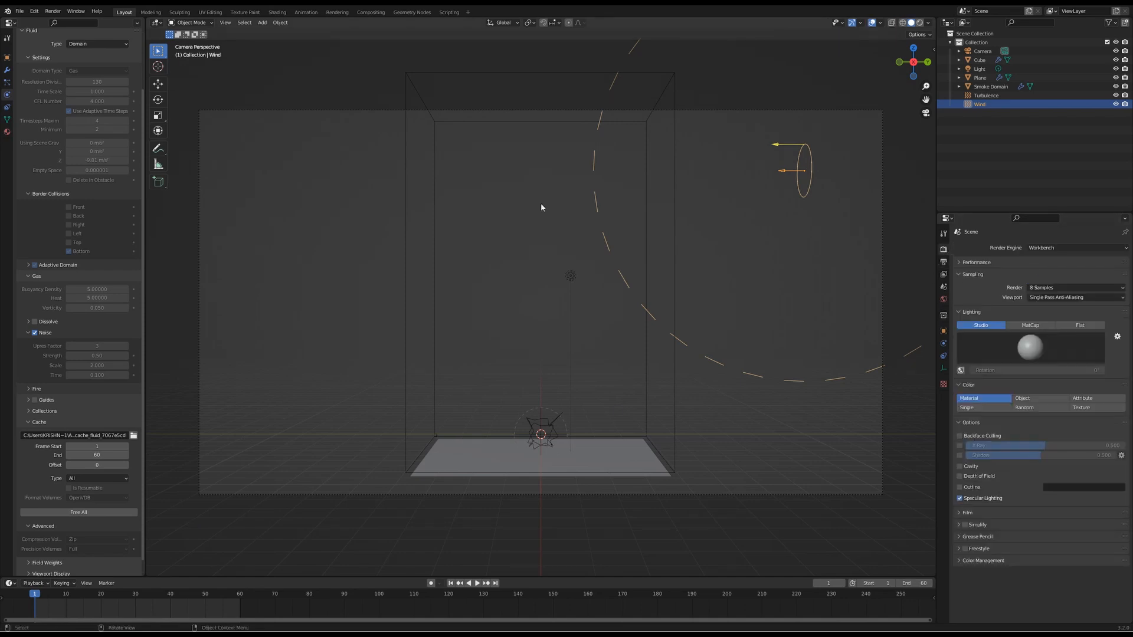
click(52, 11)
click(61, 31)
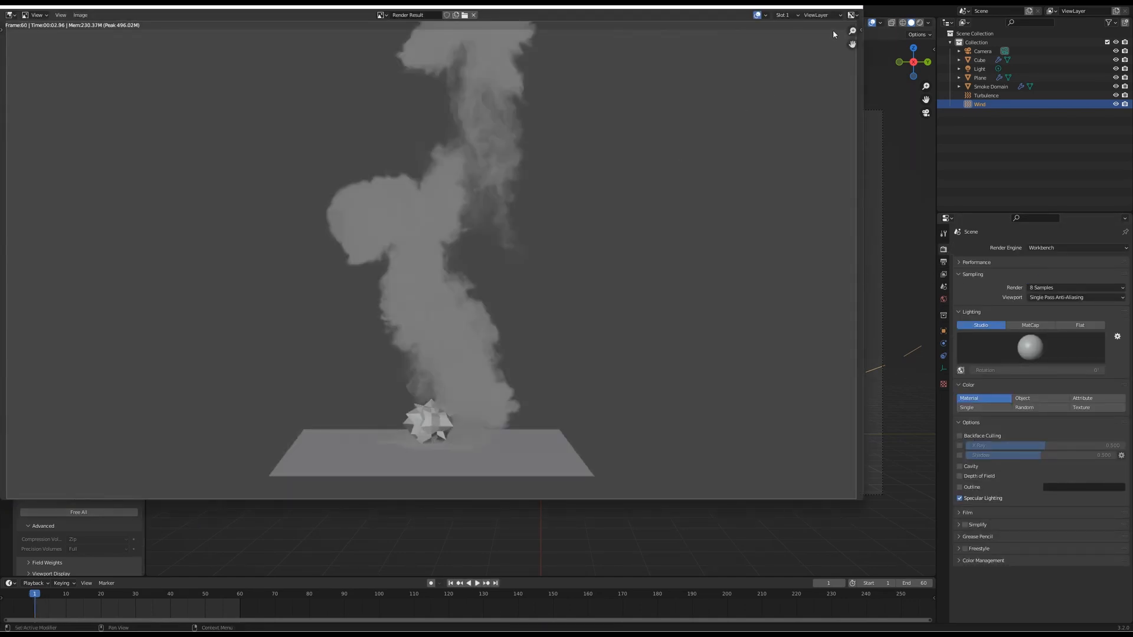
key(Escape)
Step: Play back the rendered animation to review the smoke, then close the playback
click(59, 13)
click(66, 63)
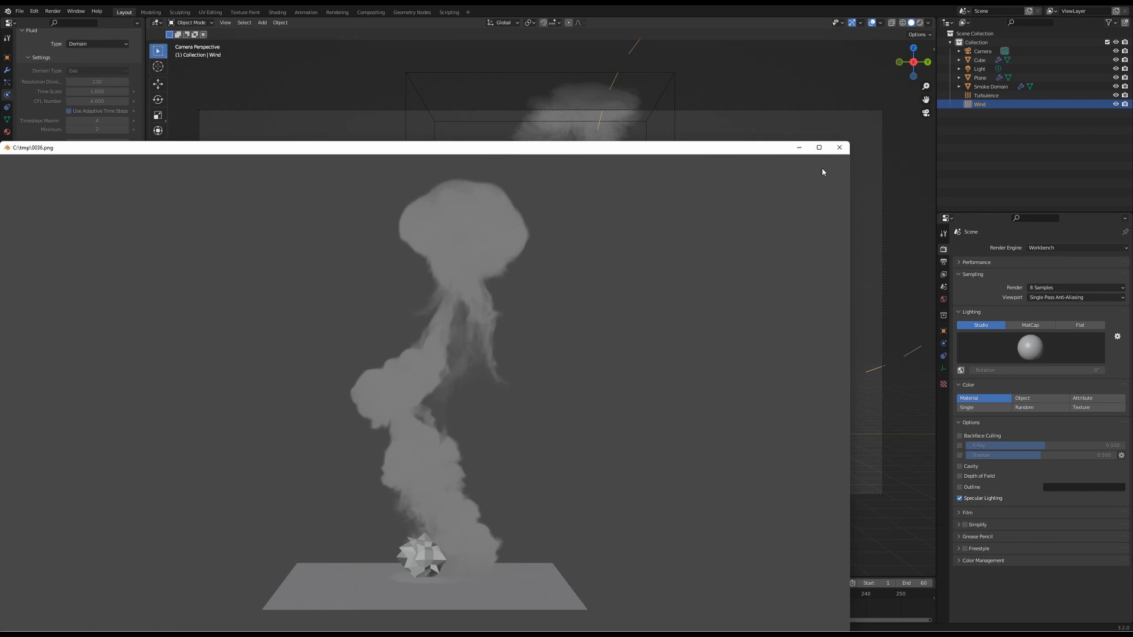
key(Escape)
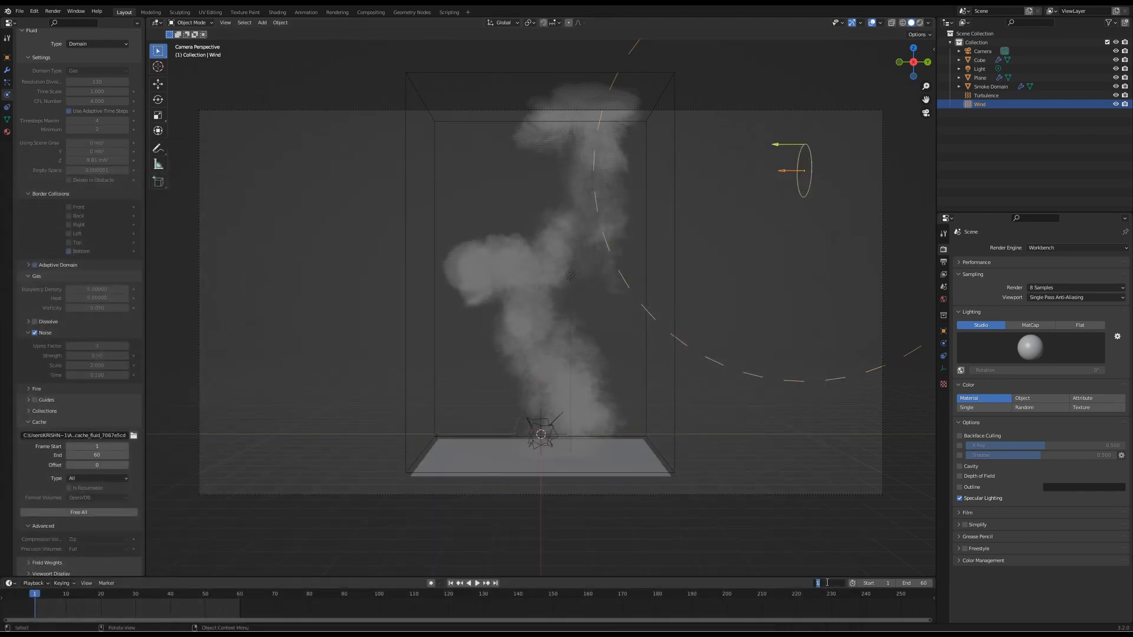
Step: Set the current frame to 36, deselect everything, and save the file
key(Return)
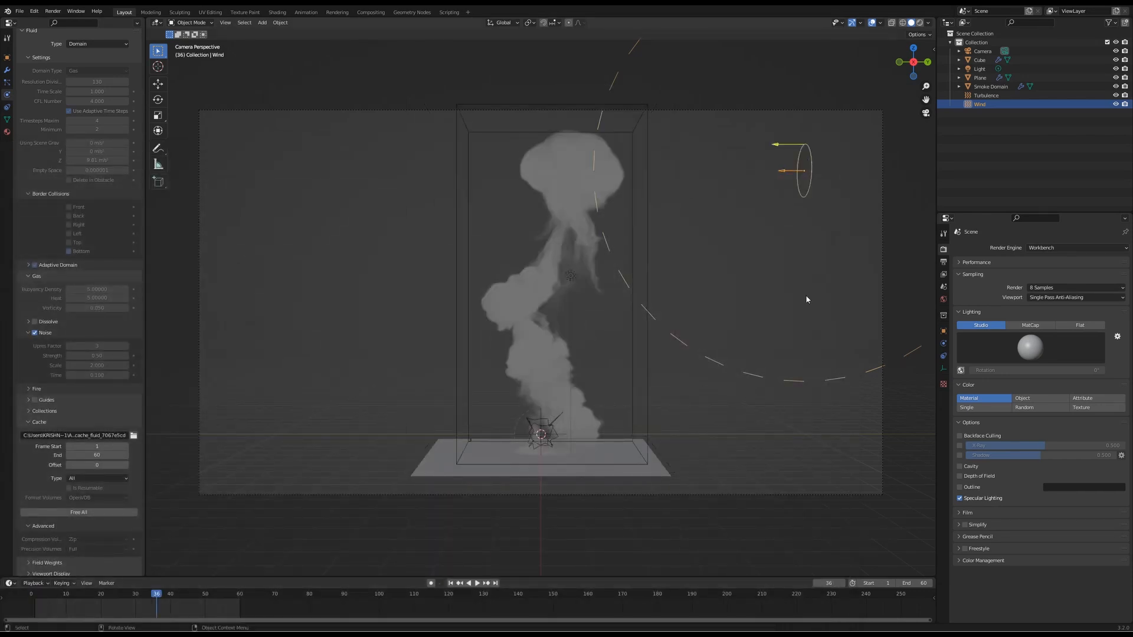
key(alt+a)
key(ctrl+s)
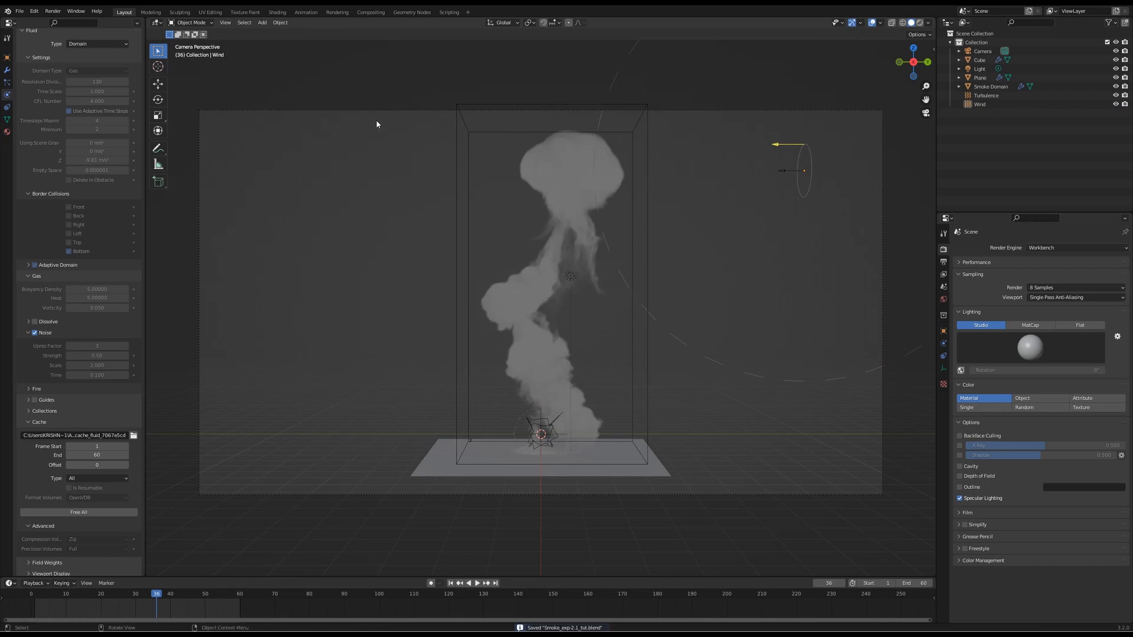
Step: Open the Shading workspace in camera view and set the render engine to Cycles
click(275, 13)
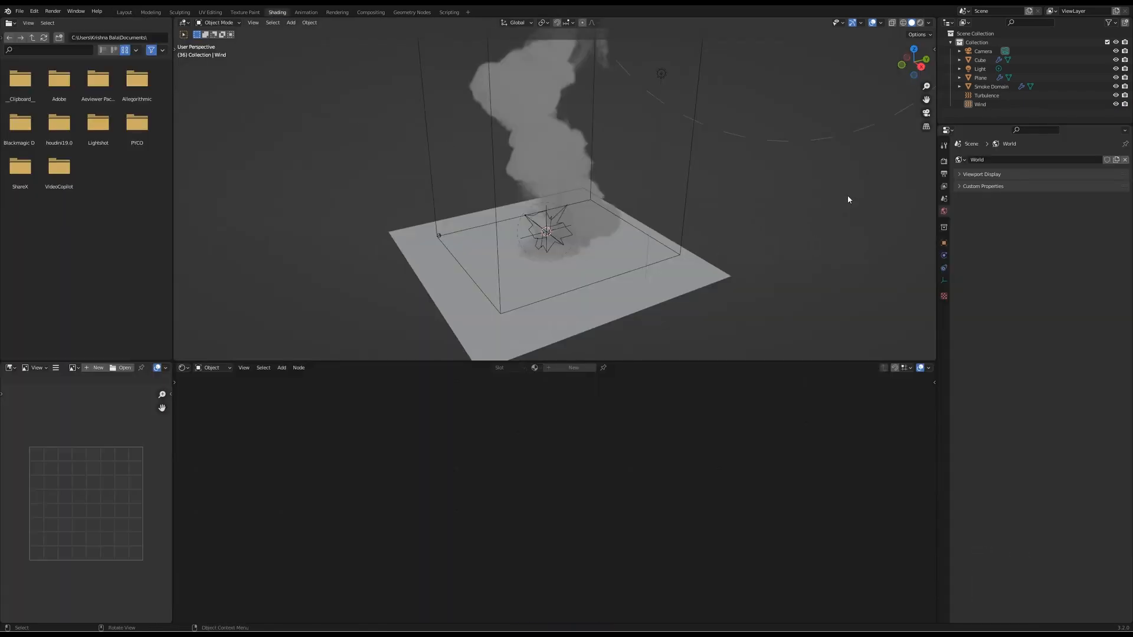
scroll(577, 171, up, 2)
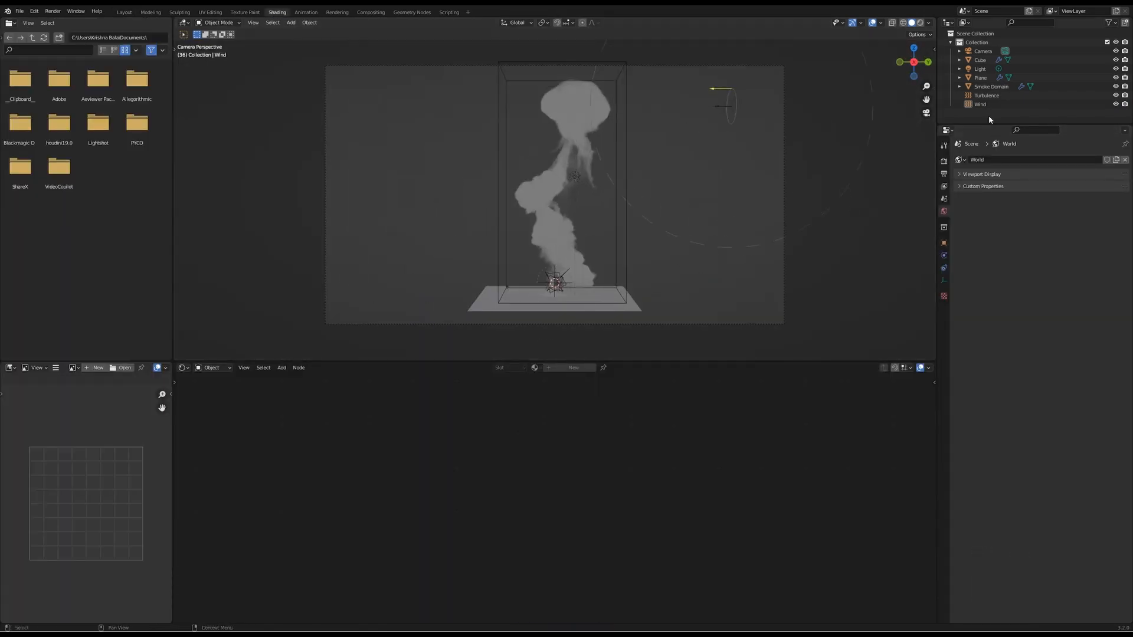
click(944, 160)
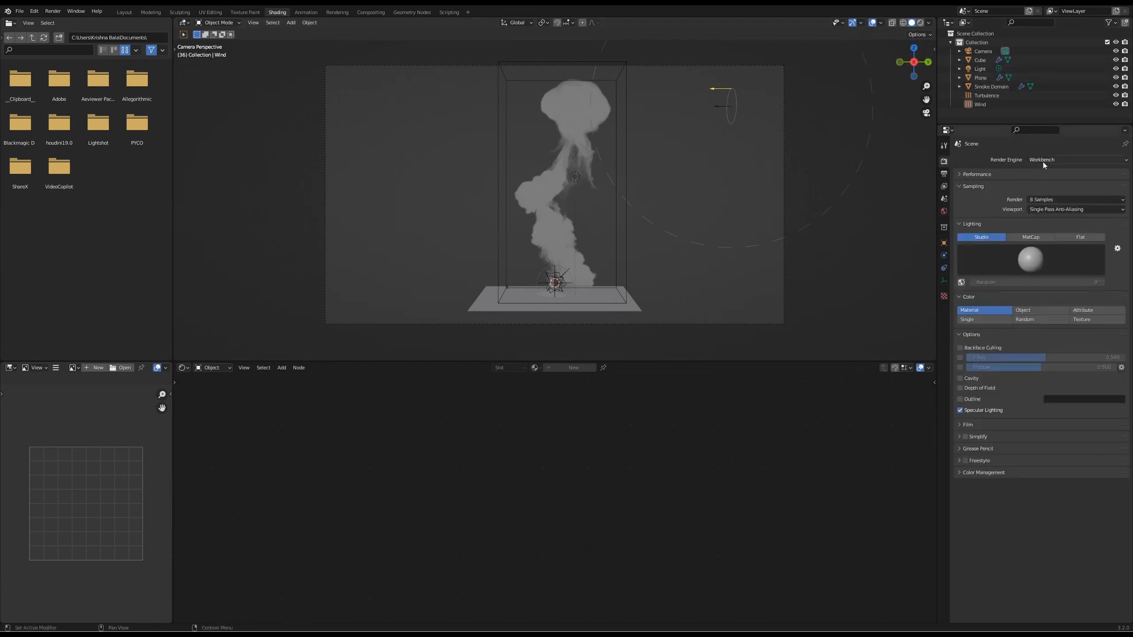
click(1043, 160)
click(1057, 195)
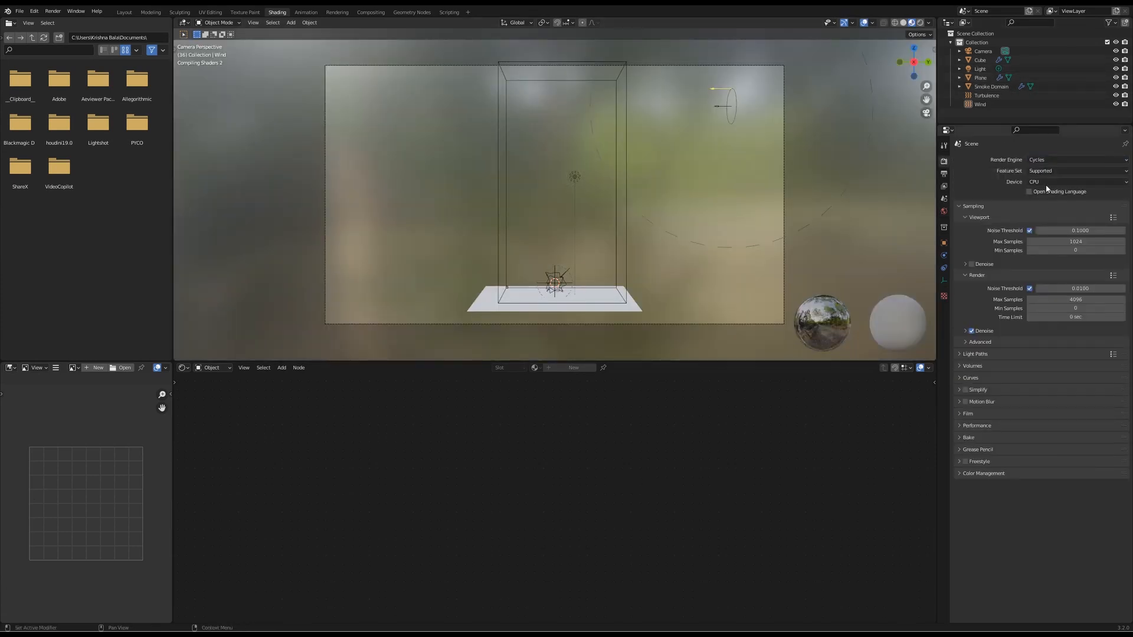
Step: Set the Cycles device to GPU Compute and preview the smoke with Rendered viewport shading
click(904, 24)
click(1042, 183)
click(1043, 209)
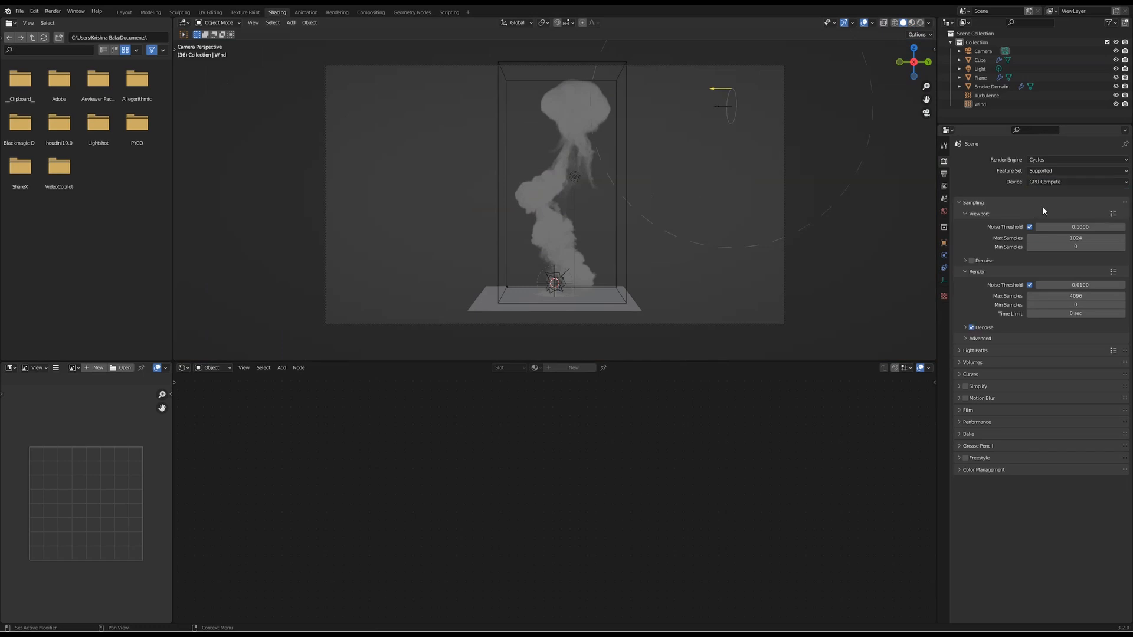
click(920, 23)
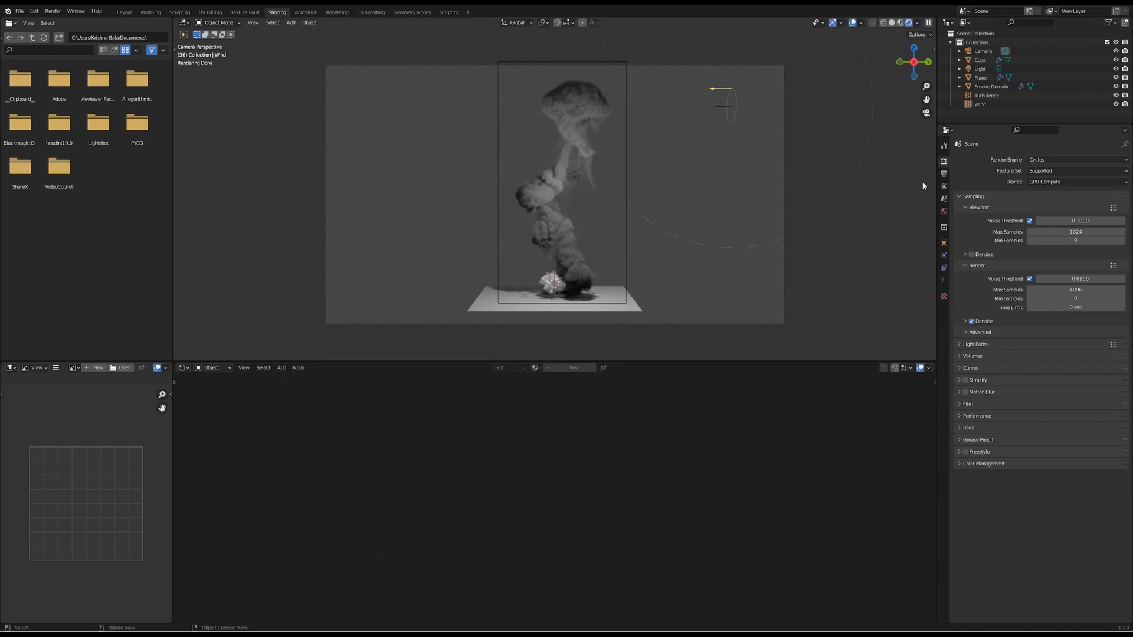
Step: Show the viewport-disable toggles in the outliner, disable the Cube in viewports, and return to Solid shading
click(1108, 23)
click(1068, 52)
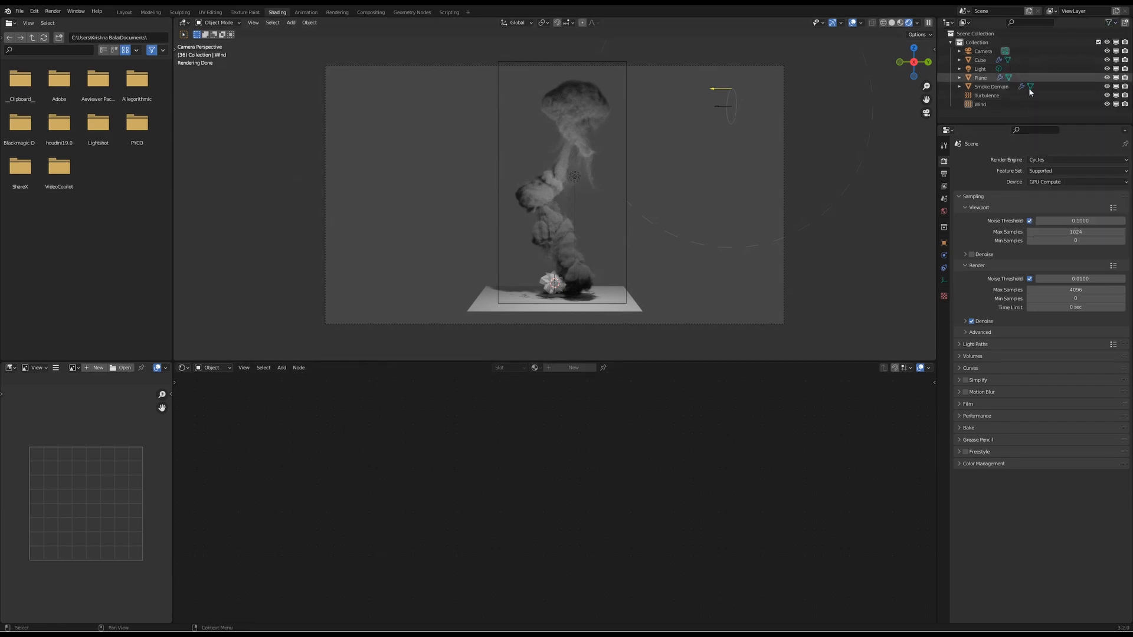
click(1115, 59)
click(892, 22)
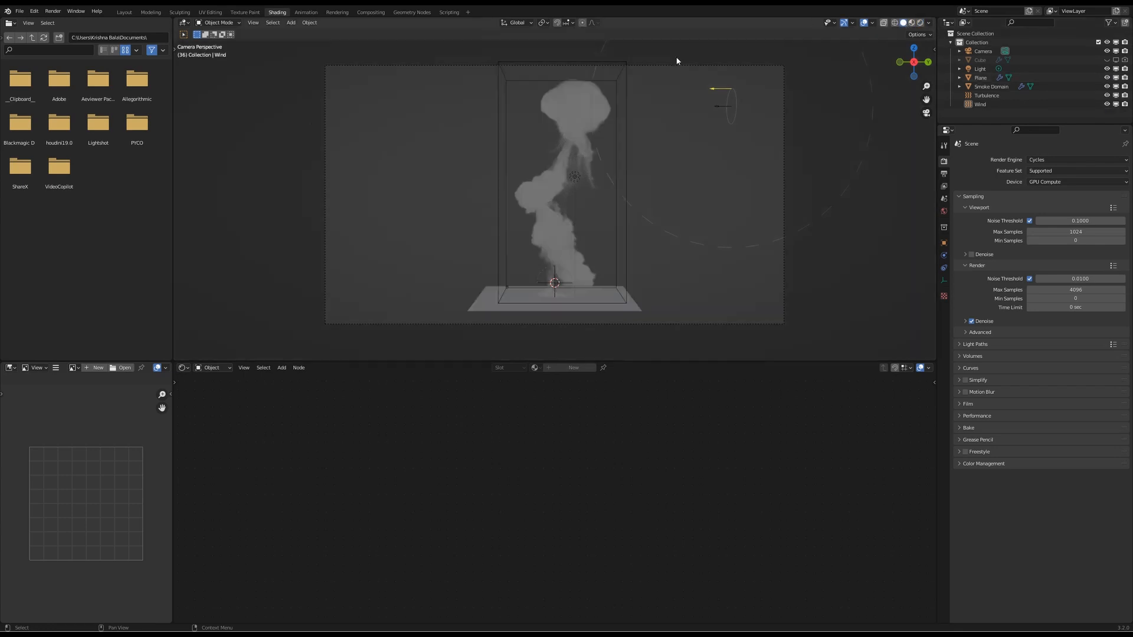
Step: In the Layout workspace, duplicate the ground Plane and scale the copy up about 3.6 times
click(123, 13)
click(590, 472)
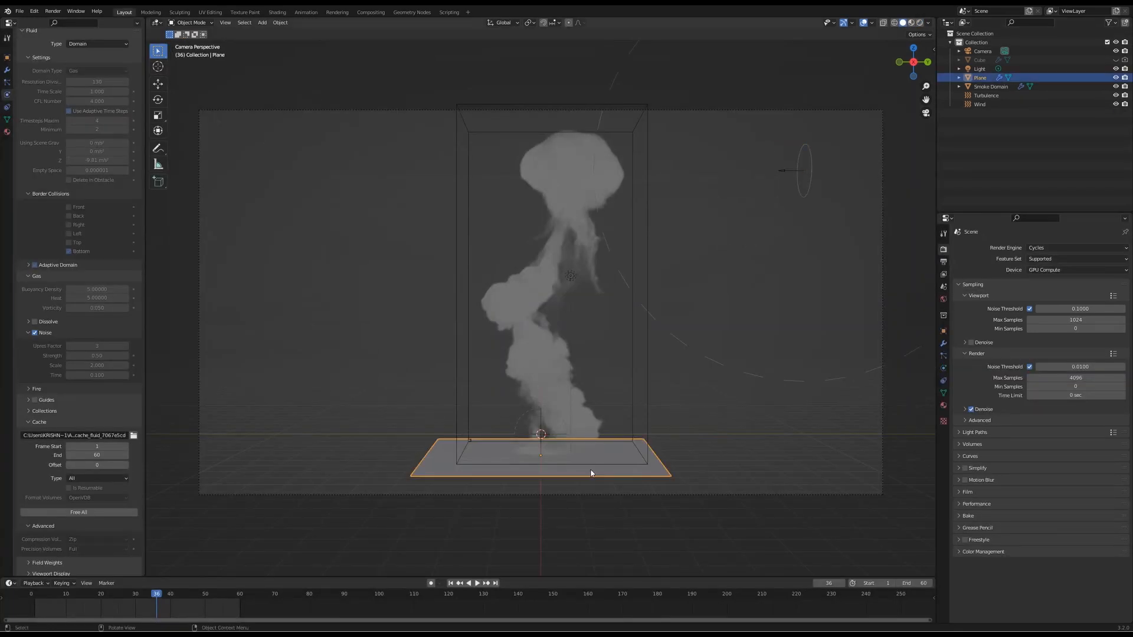
key(shift+d)
key(s)
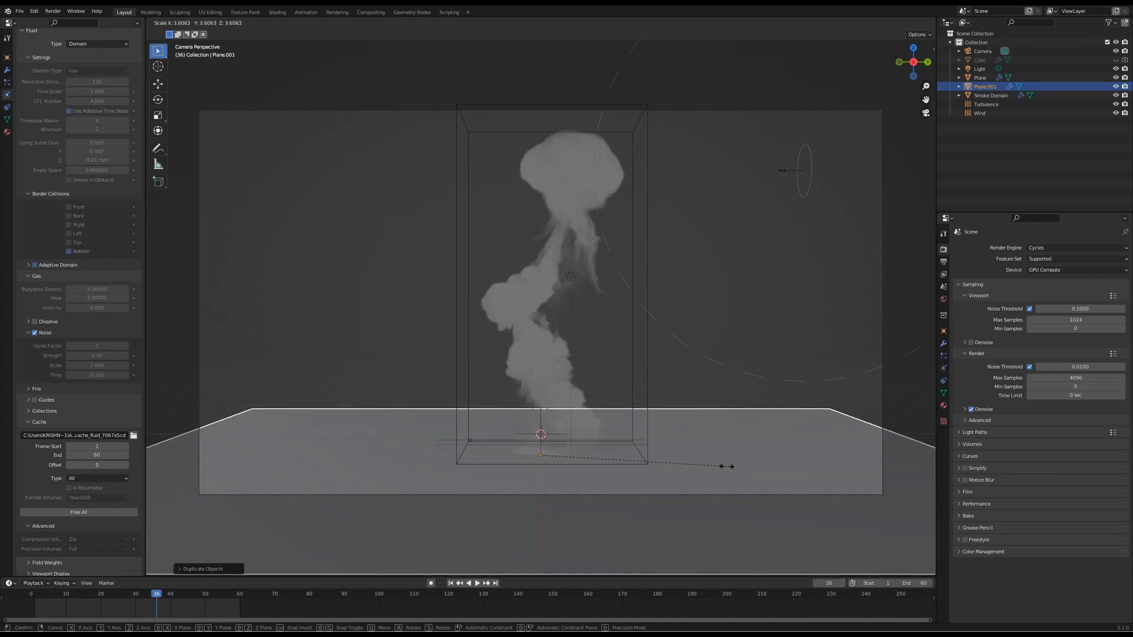
click(726, 471)
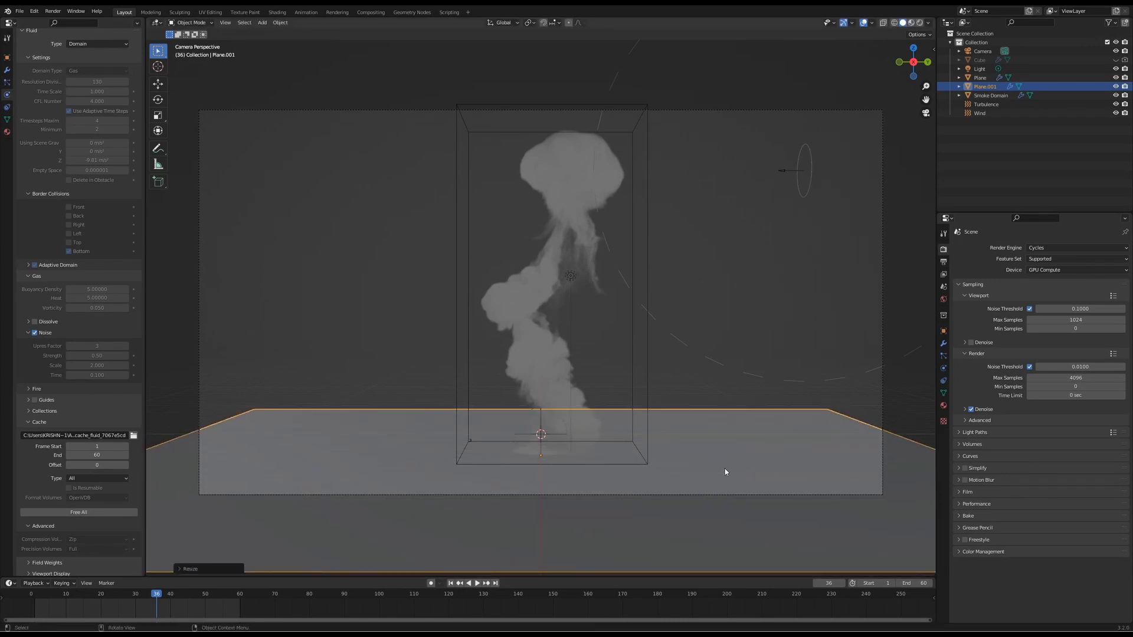
Step: Extrude the enlarged plane's far edge straight up along Z as a backdrop wall, then return to Object Mode in camera view
middle_drag(764, 475, 649, 477)
scroll(661, 475, down, 4)
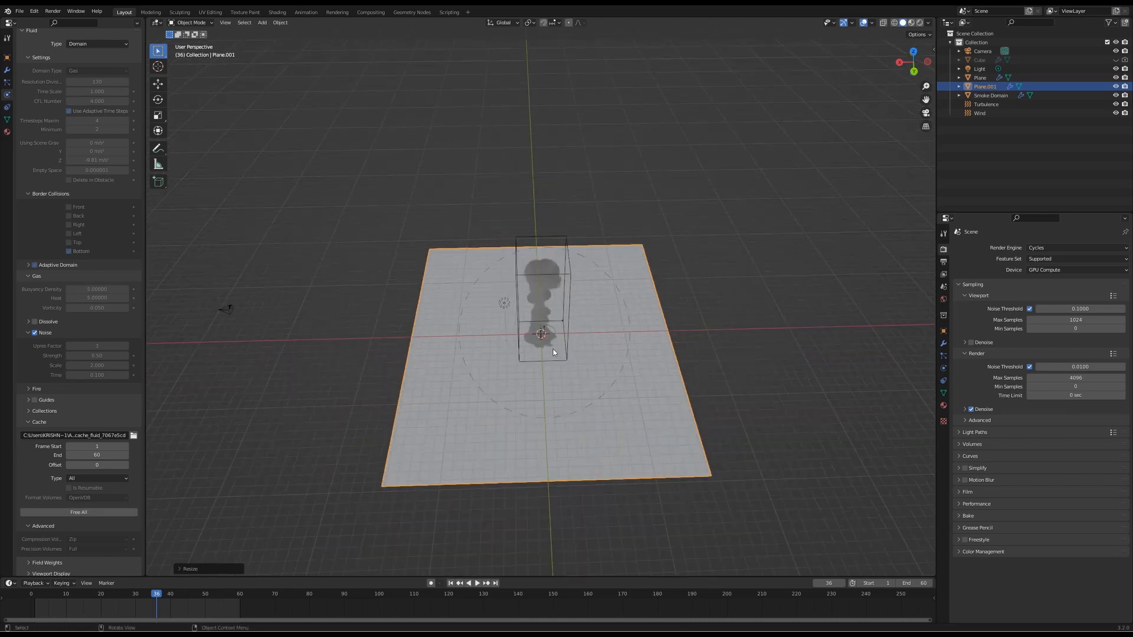
key(Tab)
click(708, 384)
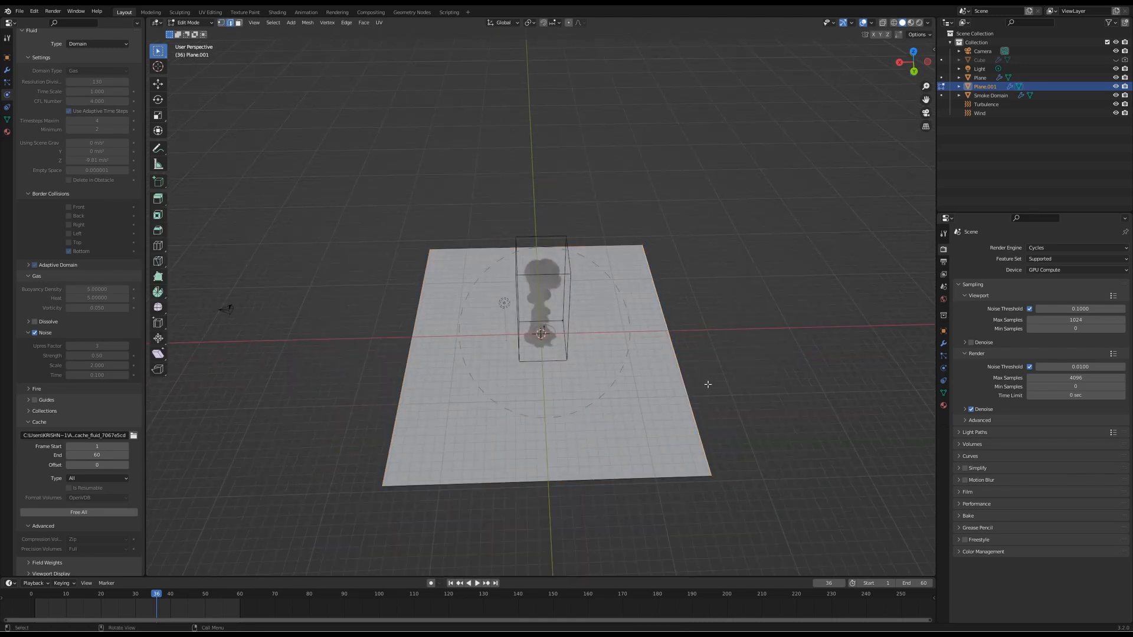
key(e)
key(z)
click(738, 221)
key(KP_0)
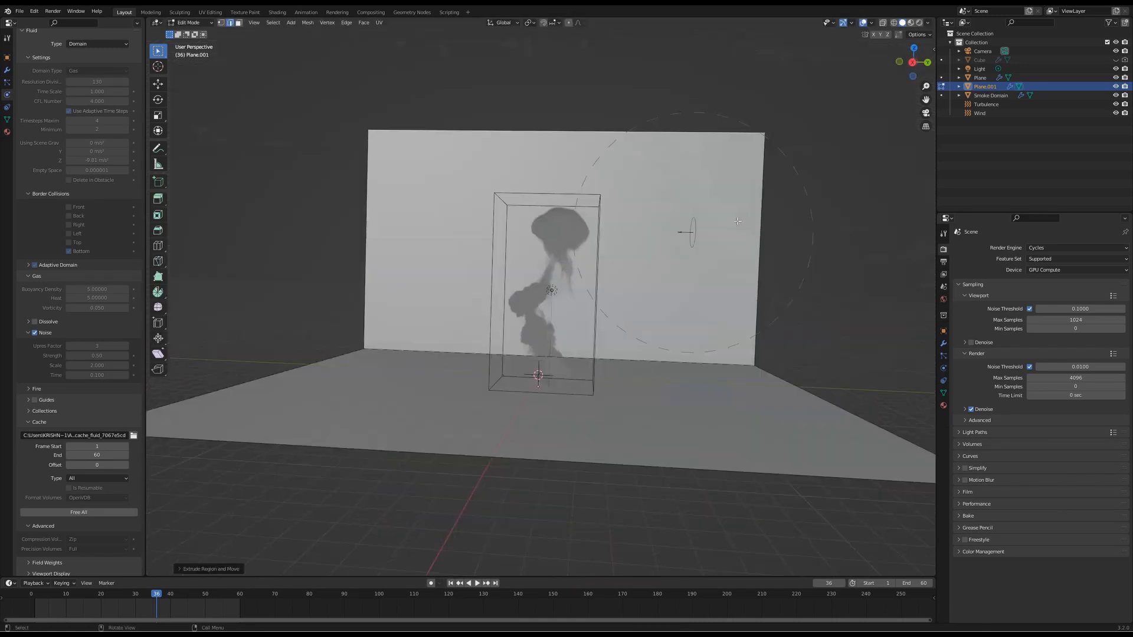
key(Tab)
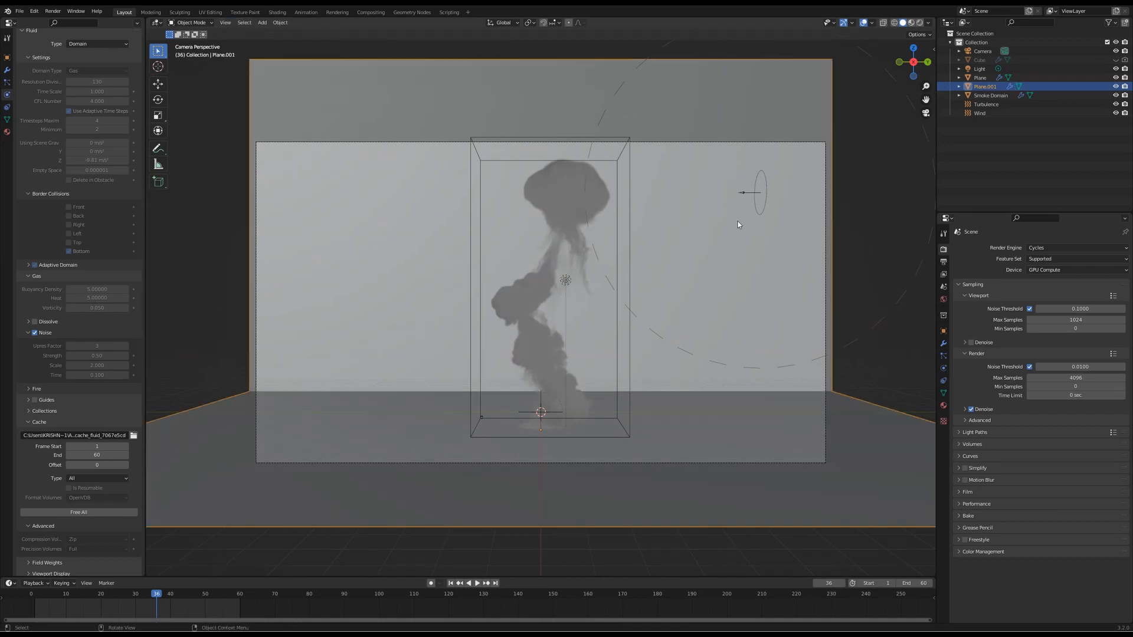
Step: Rename the backdrop object as bg and save the file
double_click(980, 87)
text(bg)
key(Return)
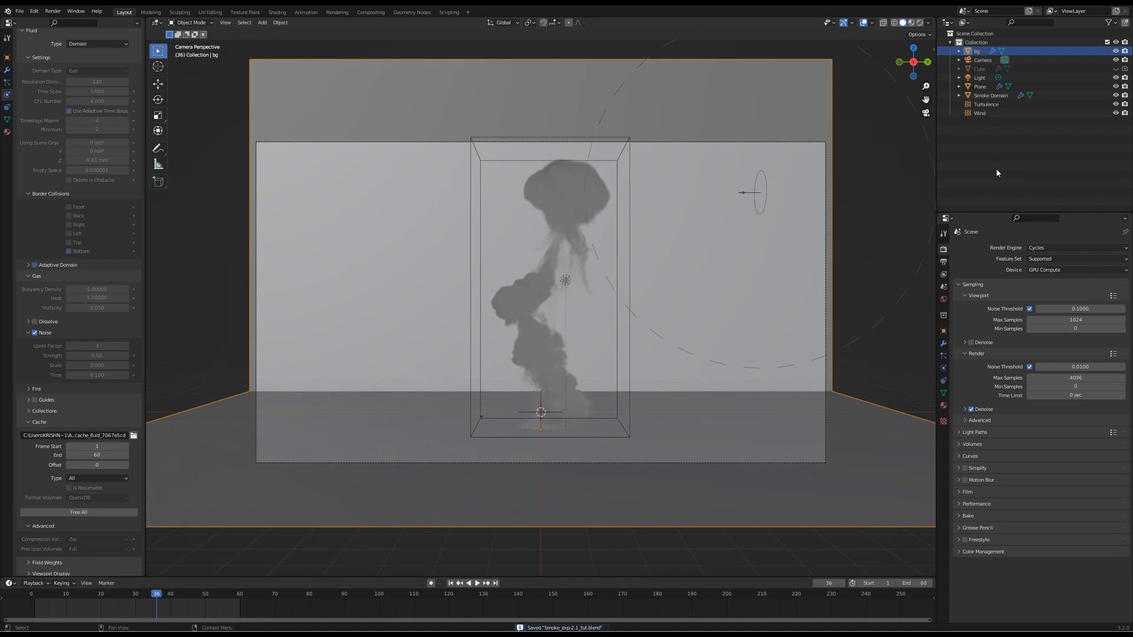
Step: Return to the Shading workspace and preview the scene with Rendered viewport shading
click(1110, 23)
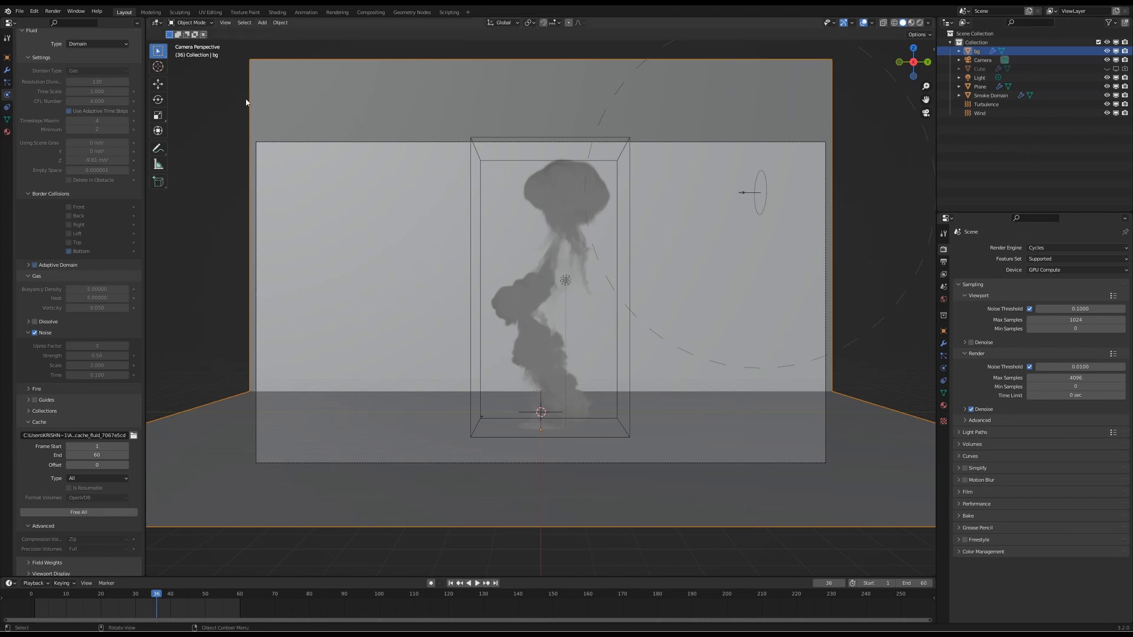
click(277, 12)
click(920, 22)
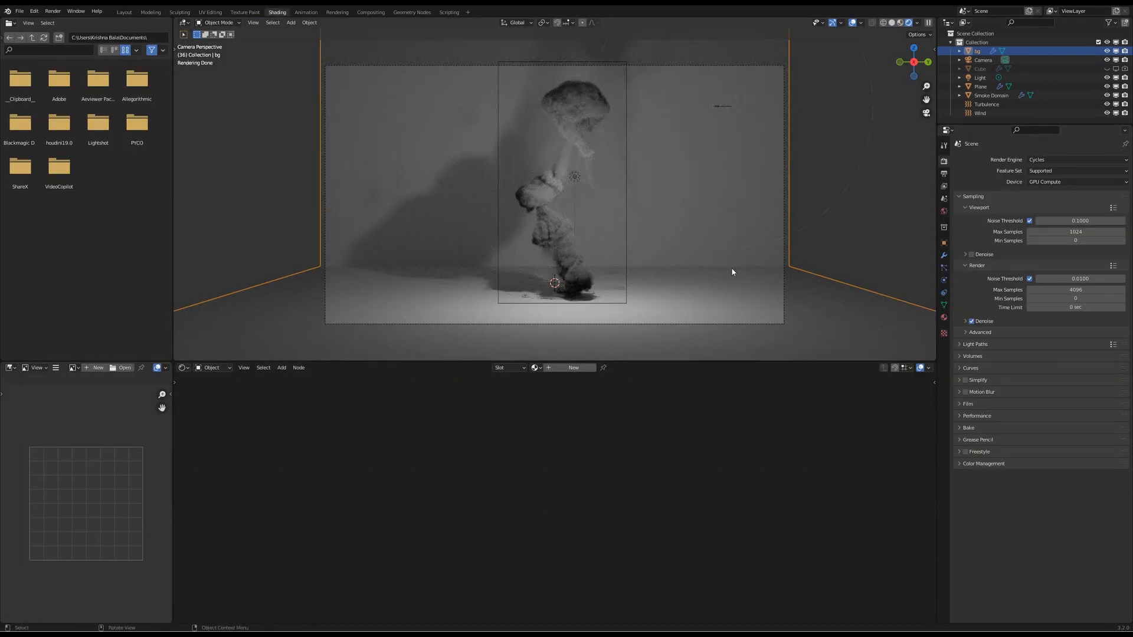
Step: In the Smoke Domain material, add an Attribute node named density and connect its Fac output to the Principled Volume's Density
click(992, 95)
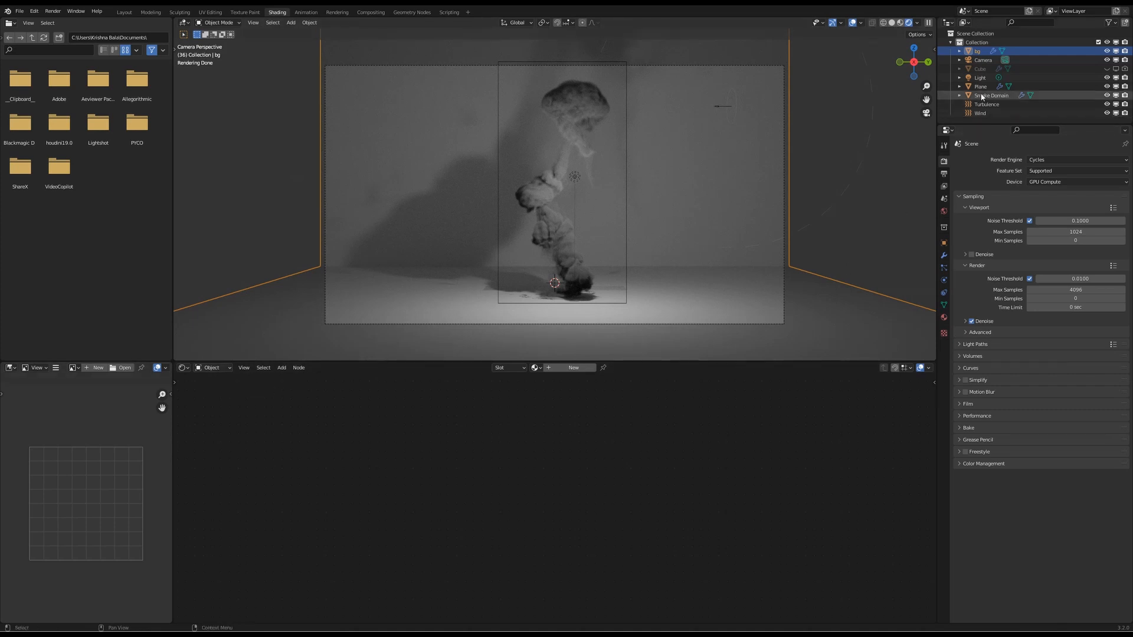
middle_drag(671, 489, 443, 483)
key(shift+a)
click(469, 483)
text(att)
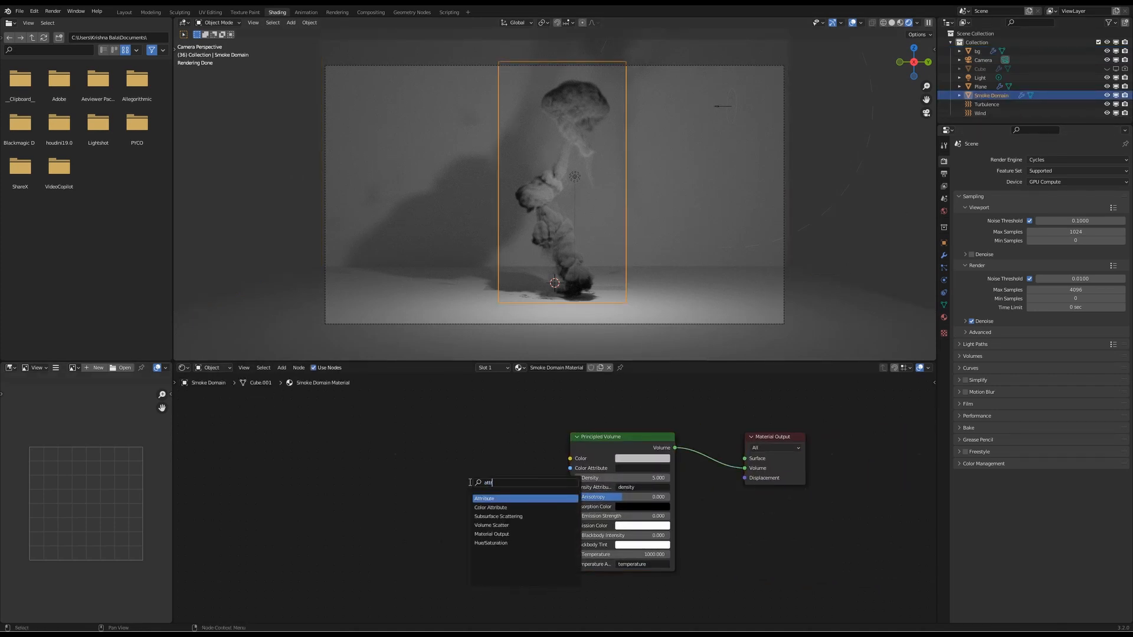
click(471, 497)
click(447, 478)
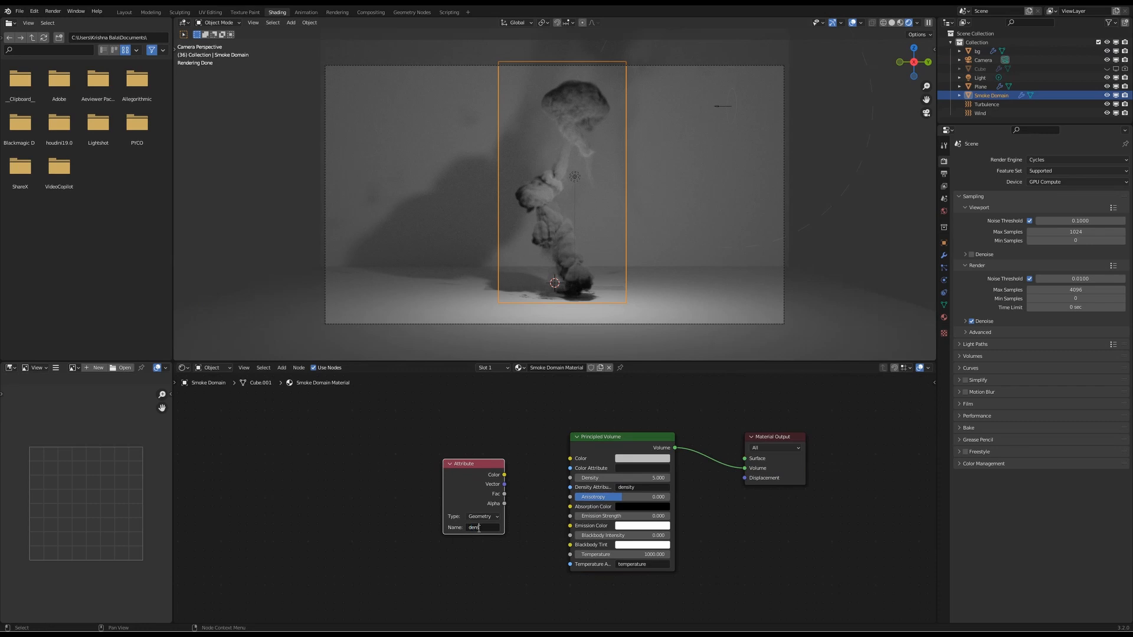
drag(505, 494, 570, 478)
drag(470, 466, 432, 439)
Step: Insert a Math node set to Multiply between the Attribute's Fac and Density, with a value of 4
key(shift+a)
text(ma)
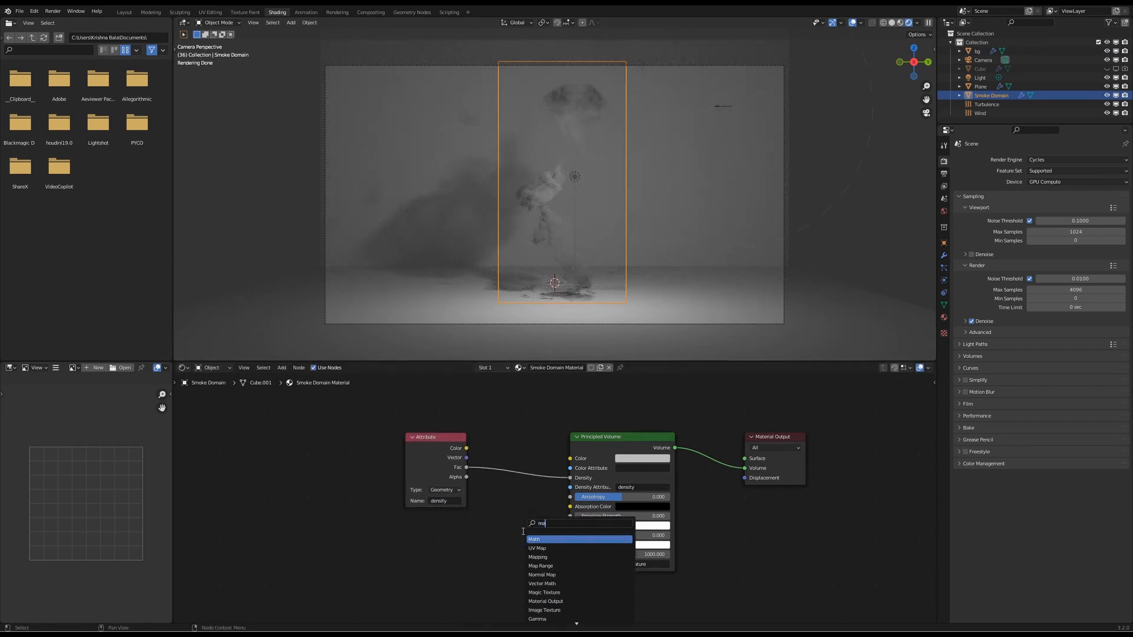
click(534, 539)
click(512, 463)
click(531, 482)
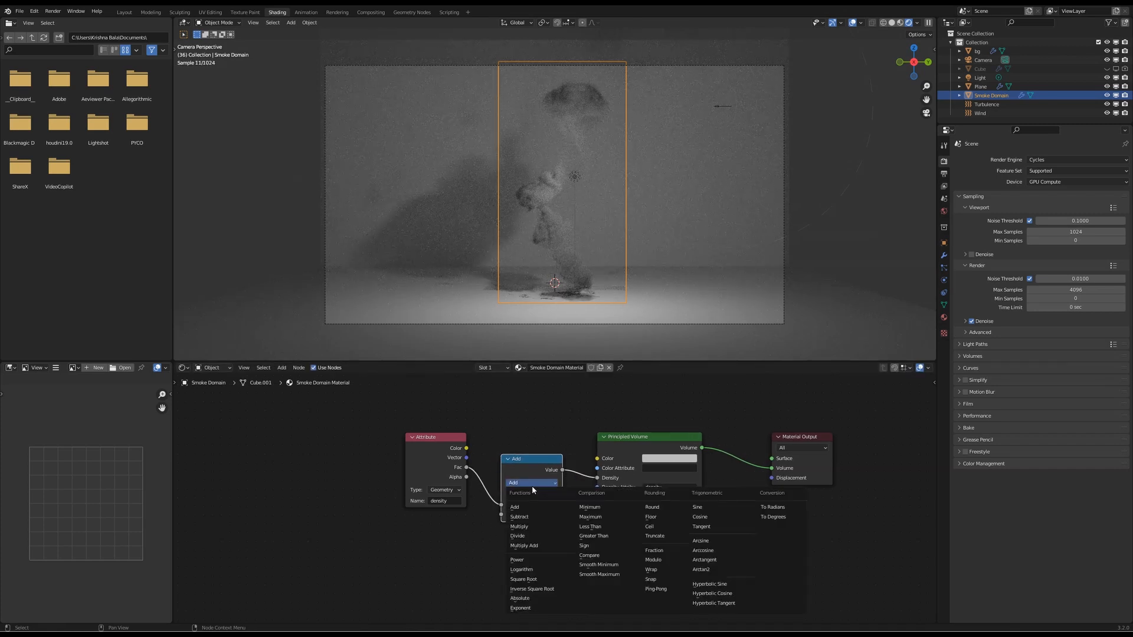
click(533, 527)
text(2)
key(Return)
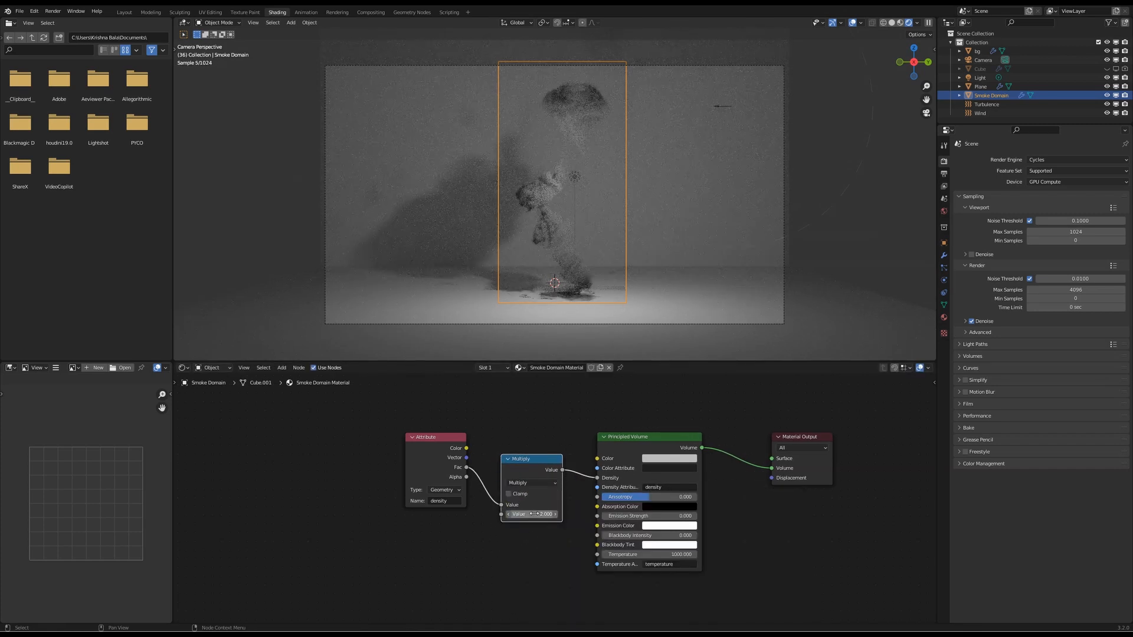
text(4)
key(Return)
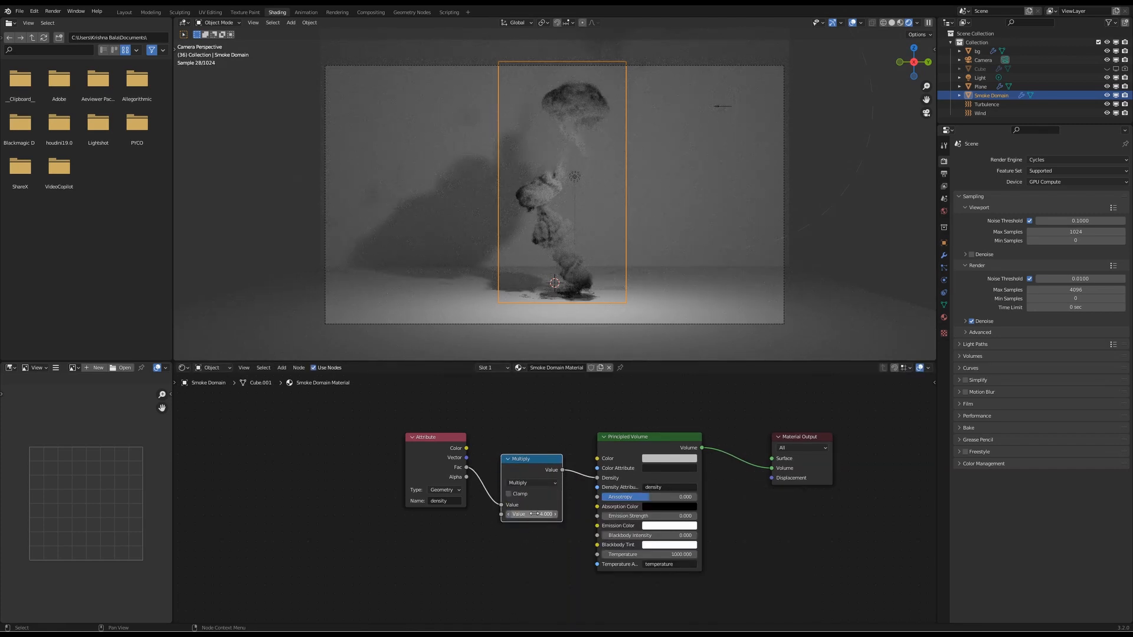
Step: Set the Principled Volume's color to white with R, G and B at 1
click(668, 459)
click(661, 407)
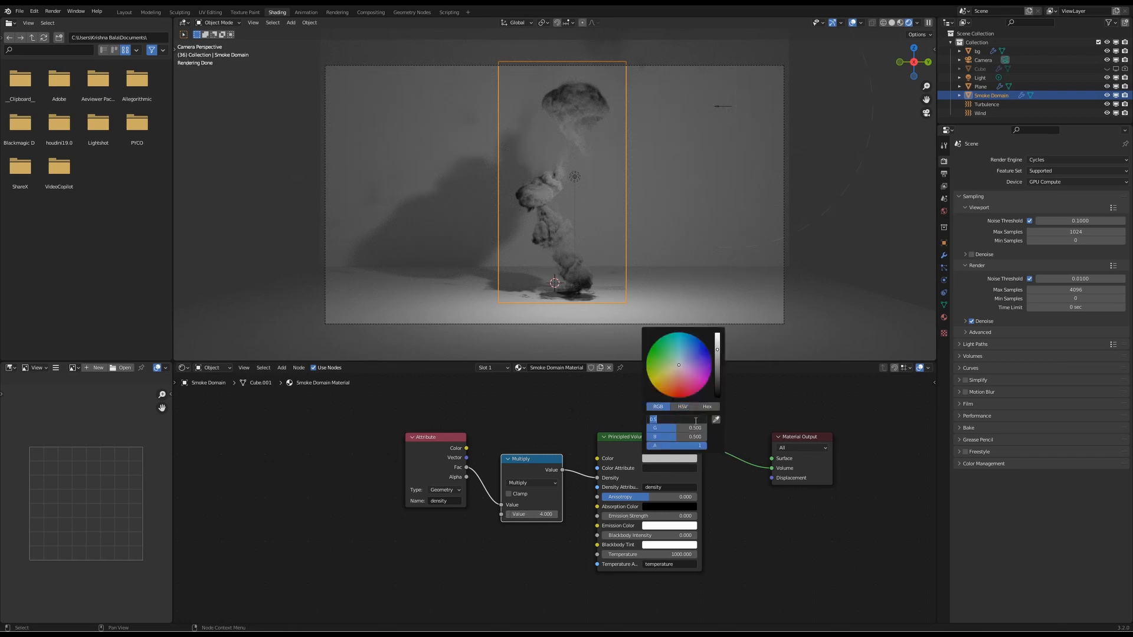
text(1)
key(Tab)
text(1)
key(Tab)
text(1)
key(Return)
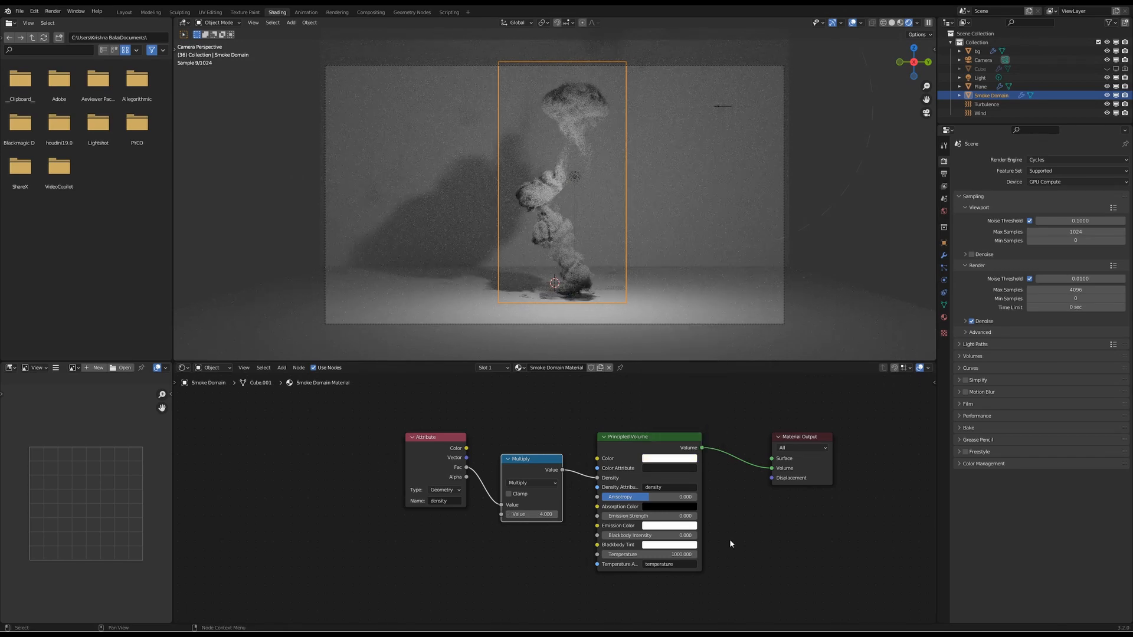
Step: Set the Principled Volume's temperature to 0 and clear its temperature attribute
middle_drag(547, 560, 525, 547)
click(524, 547)
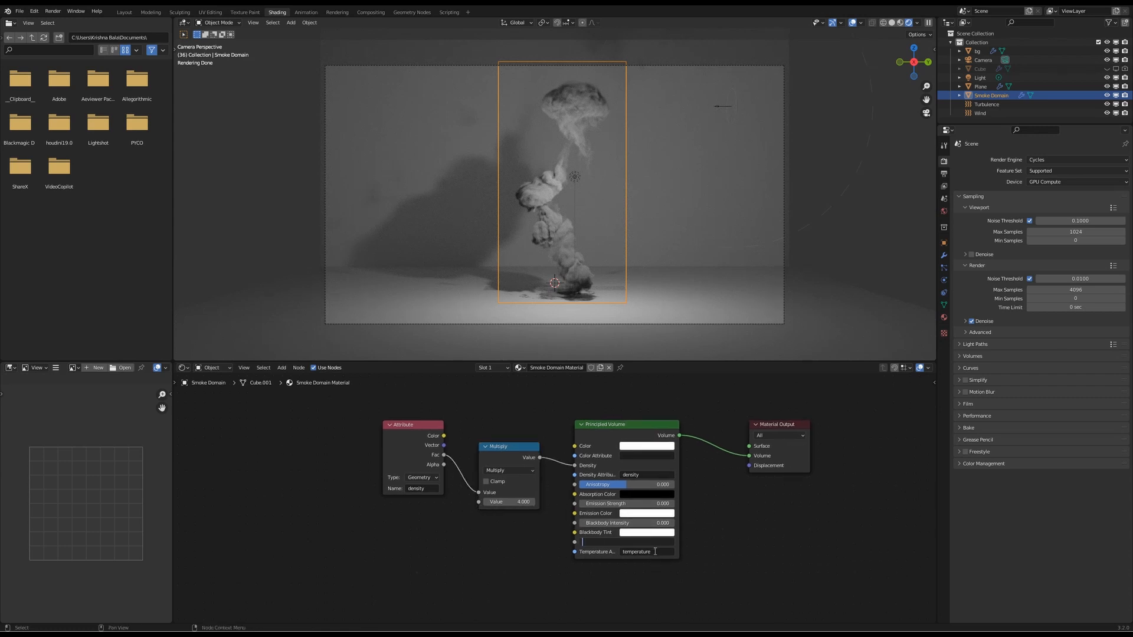
key(Return)
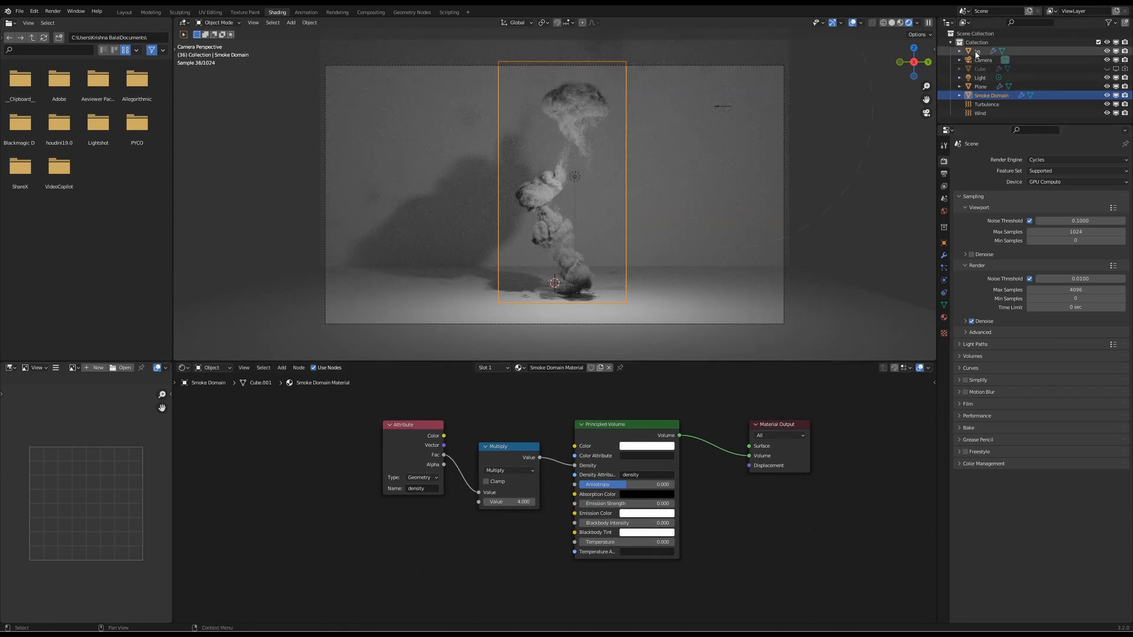
Step: Give the bg backdrop a new material with Metallic 1 and Roughness about 0.186
click(976, 52)
key(Home)
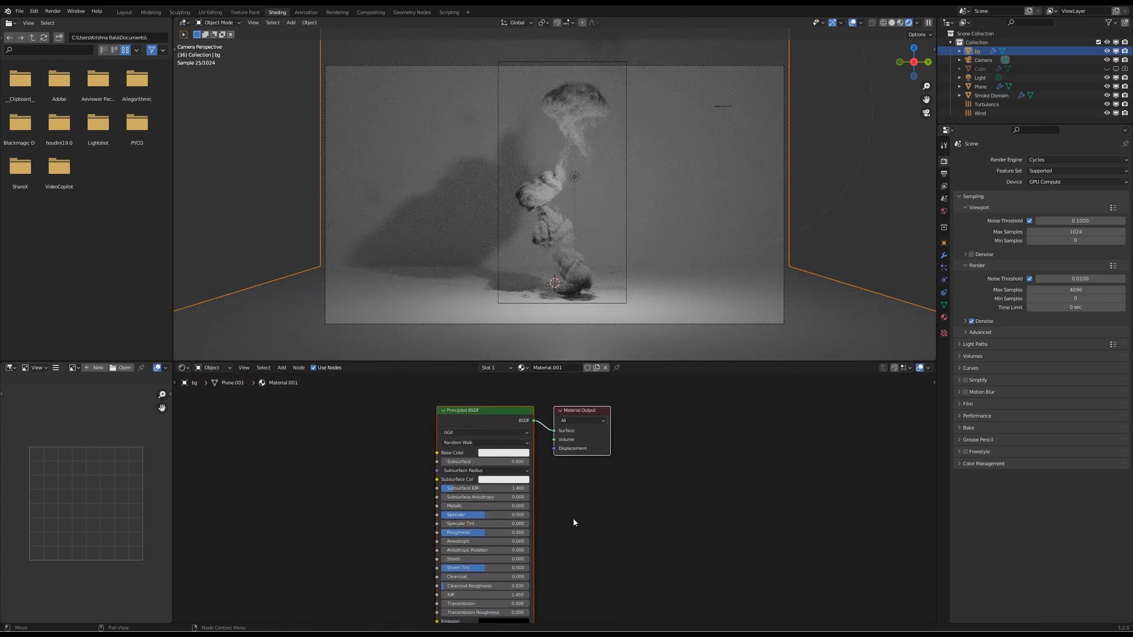
middle_drag(574, 523, 596, 487)
scroll(595, 487, up, 1)
drag(503, 470, 599, 471)
drag(496, 499, 467, 499)
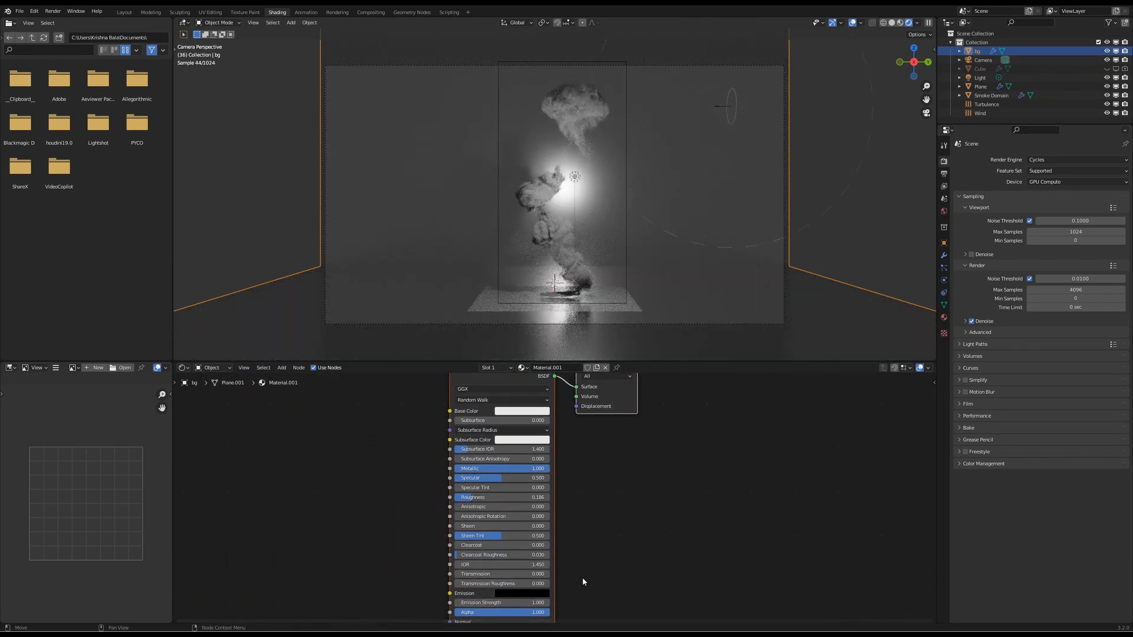
Step: Darken the bg material's base color to near black and hide the small Plane under the smoke
click(517, 413)
click(569, 342)
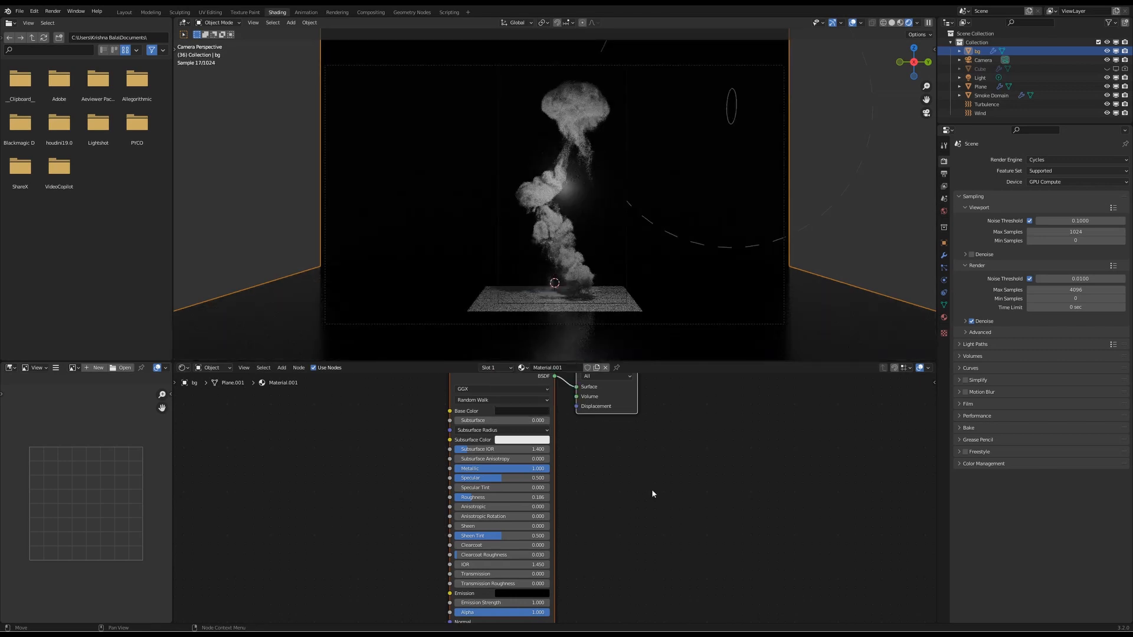
click(1107, 86)
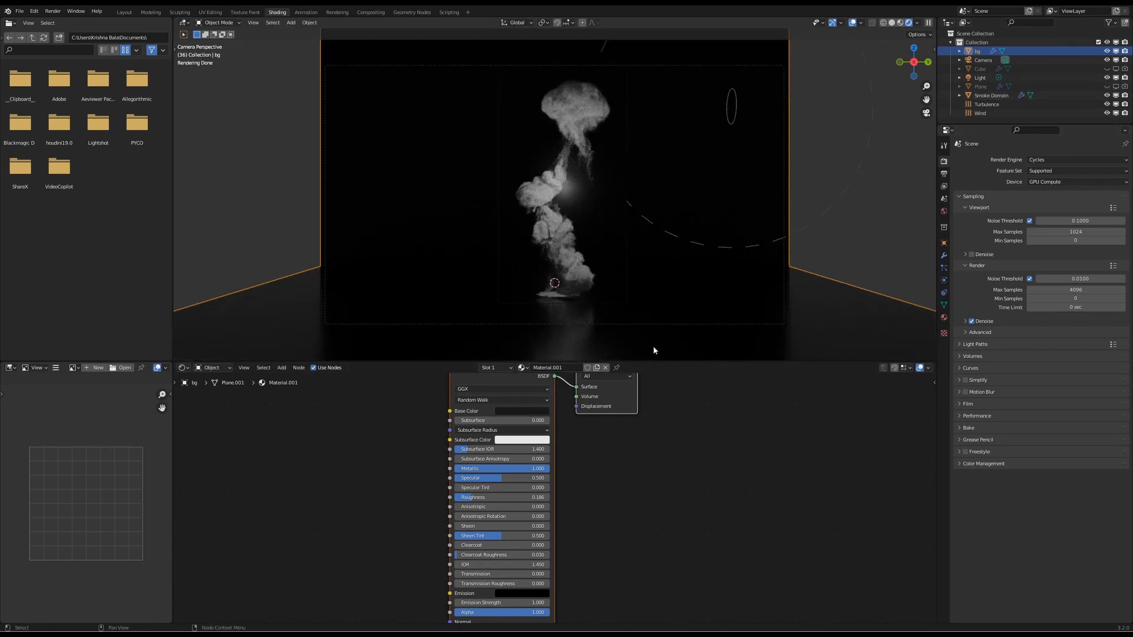
Step: Set the bg material's Roughness to 0.2, Specular to 1 and IOR to 10
scroll(608, 467, down, 1)
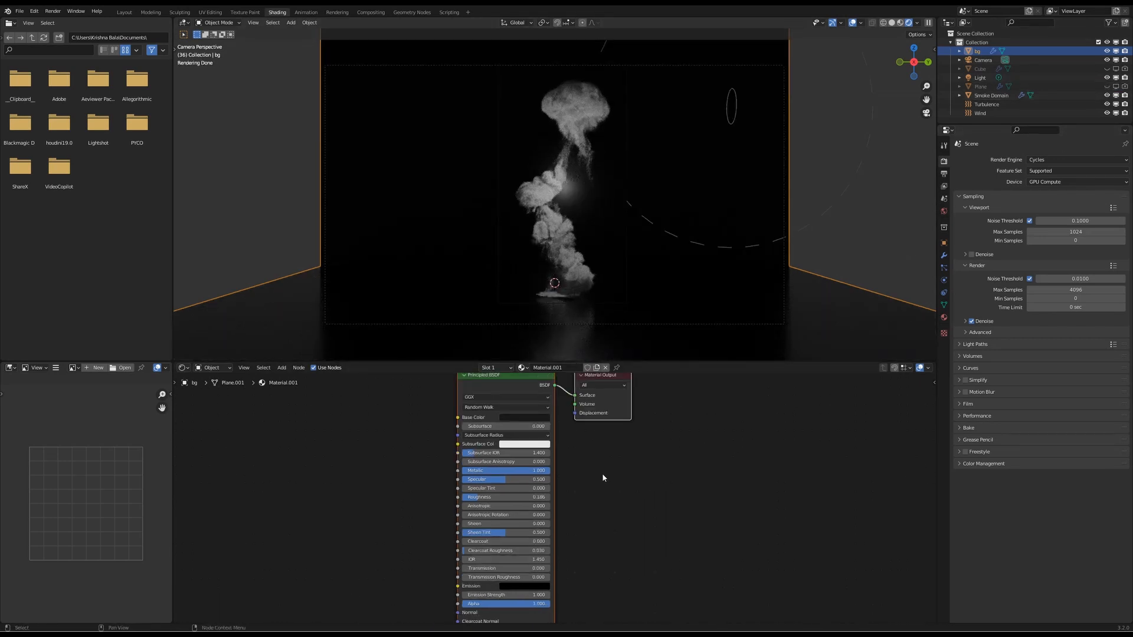
click(519, 499)
text(0.2)
key(Return)
drag(519, 479, 551, 480)
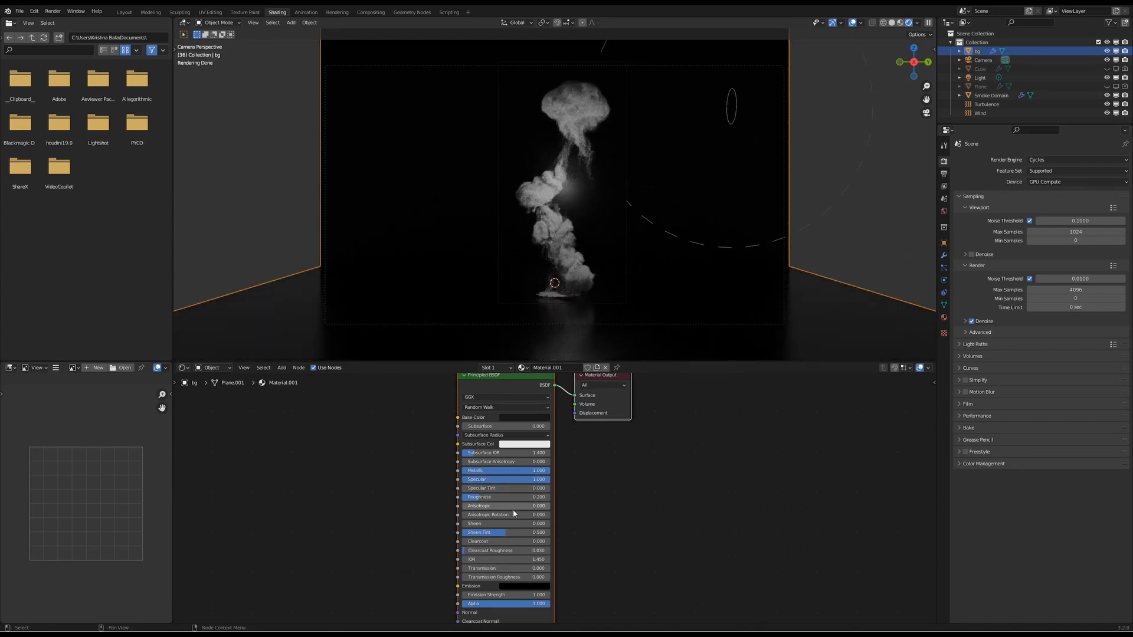
click(538, 559)
text(10)
key(Return)
Step: Move the light up along Z to the top of the smoke and sideways along Y beside the plume
click(980, 78)
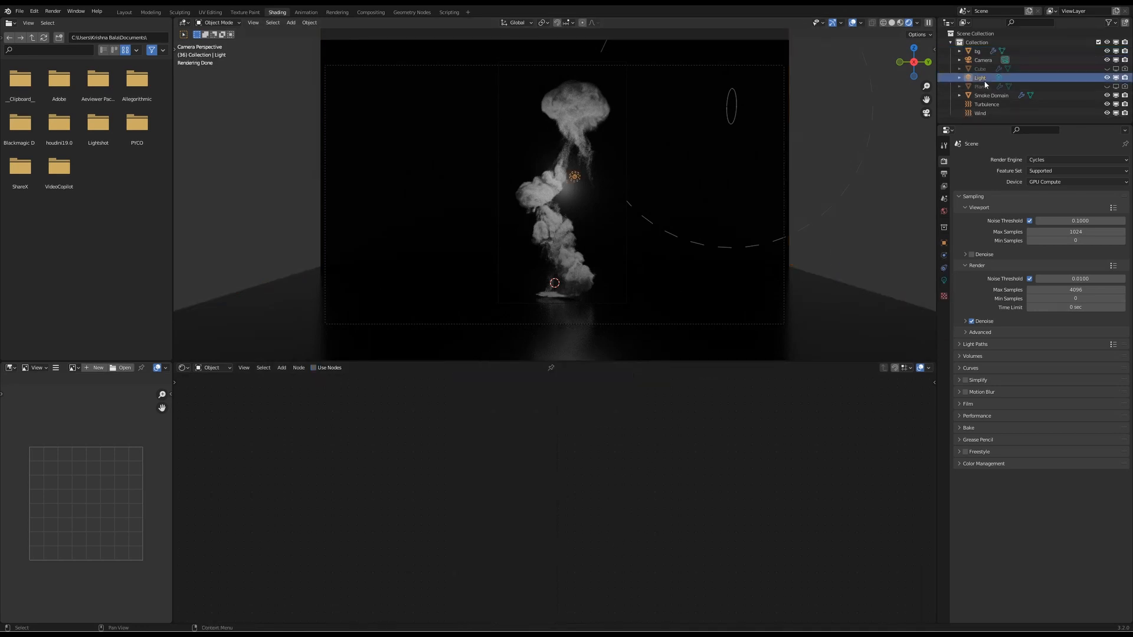
key(g)
key(z)
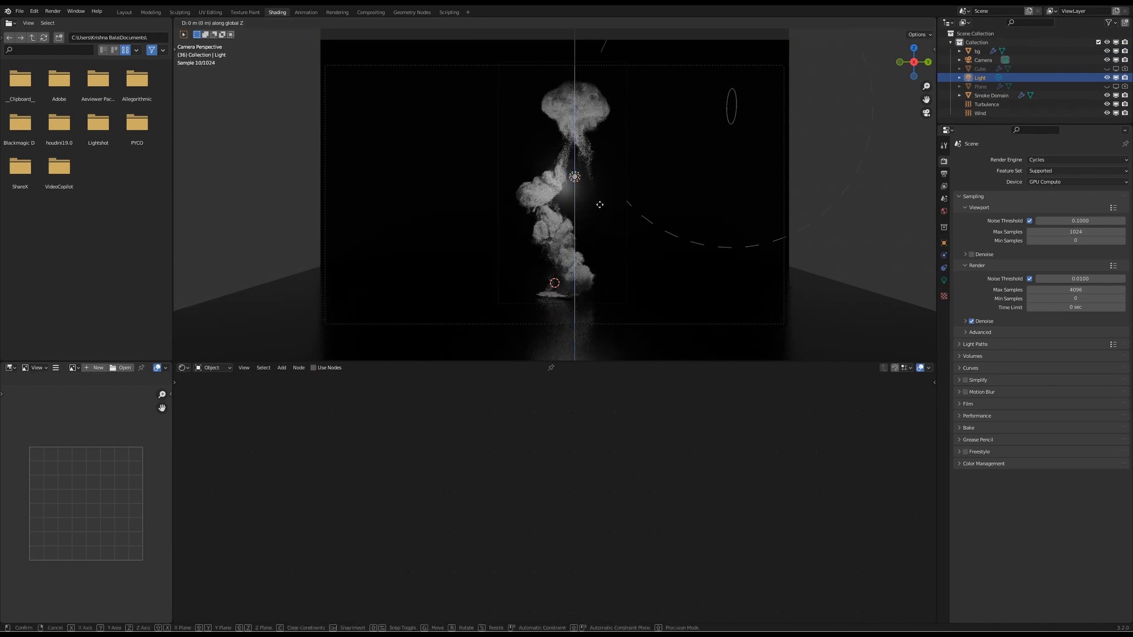
click(609, 102)
key(g)
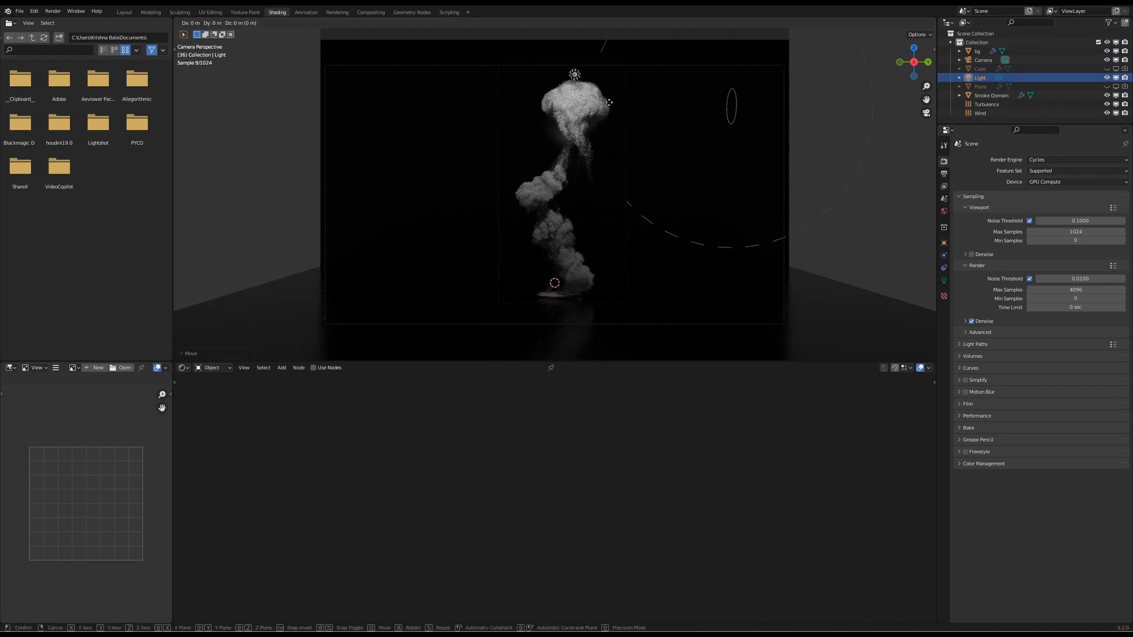
key(y)
click(667, 100)
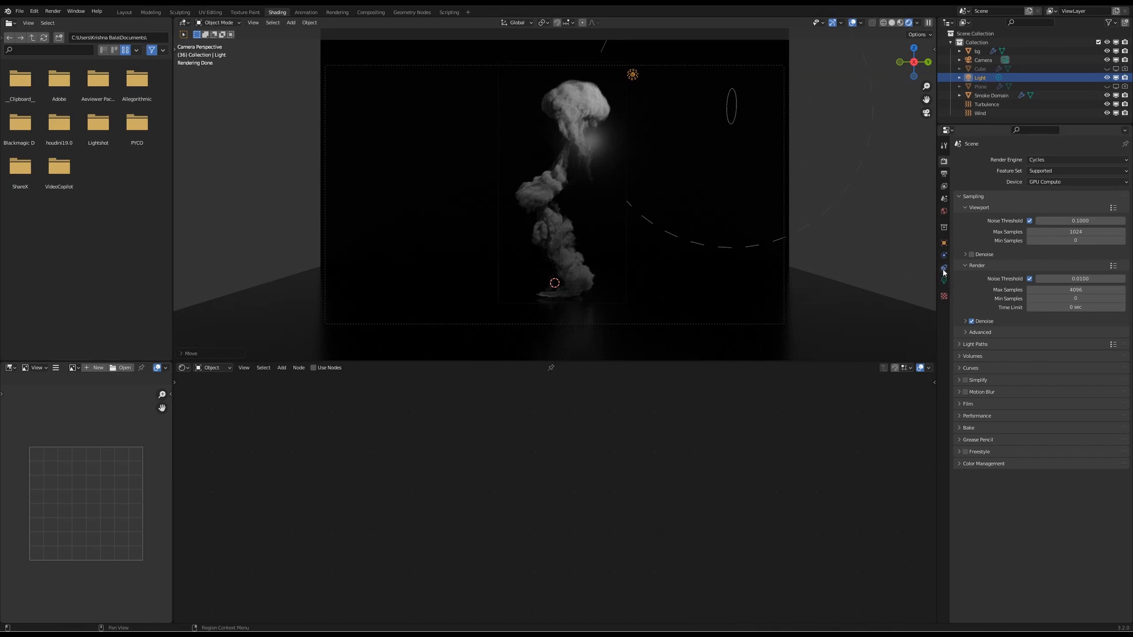
Step: Enlarge the 3D viewport area and change the light's type to Spot
click(944, 281)
drag(550, 362, 551, 420)
key(Home)
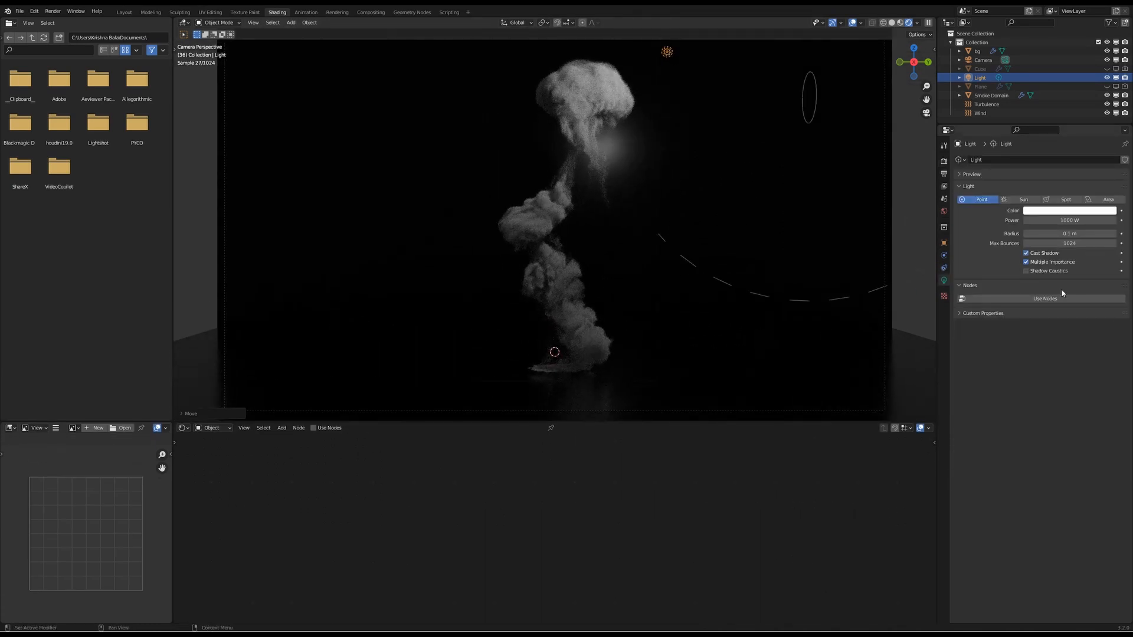
click(1064, 200)
Step: Move the spot light along the X axis
middle_drag(688, 261, 699, 298)
key(g)
key(x)
click(605, 311)
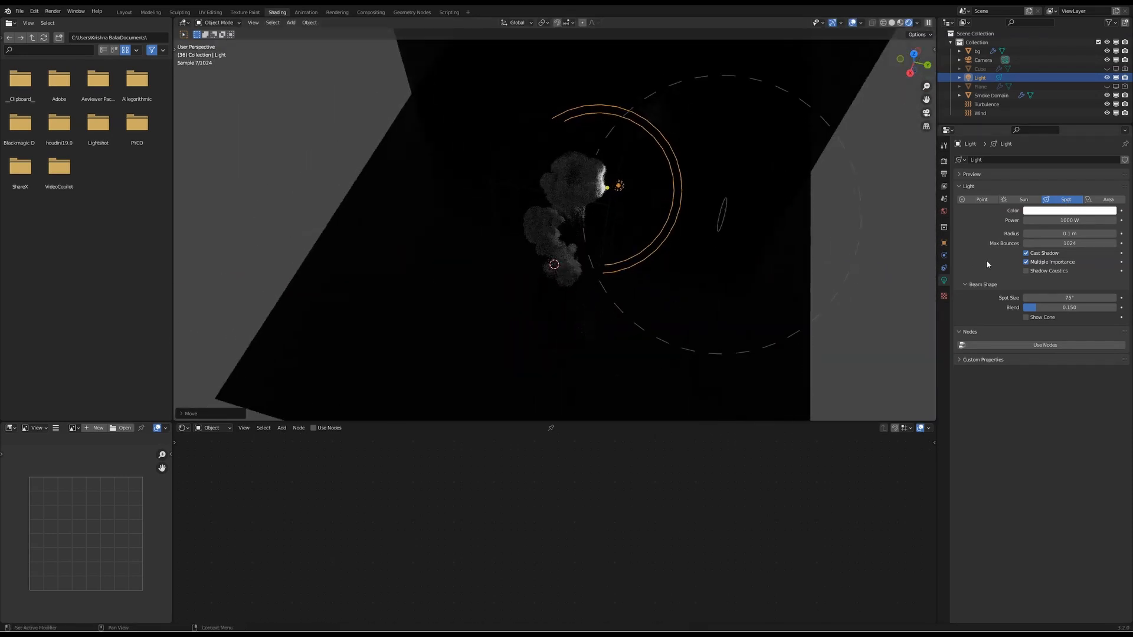
Step: Reset the spot light's rotation to 0° on the X, Y and Z axes
click(943, 242)
middle_drag(610, 259, 615, 284)
double_click(1072, 216)
text(0)
key(Tab)
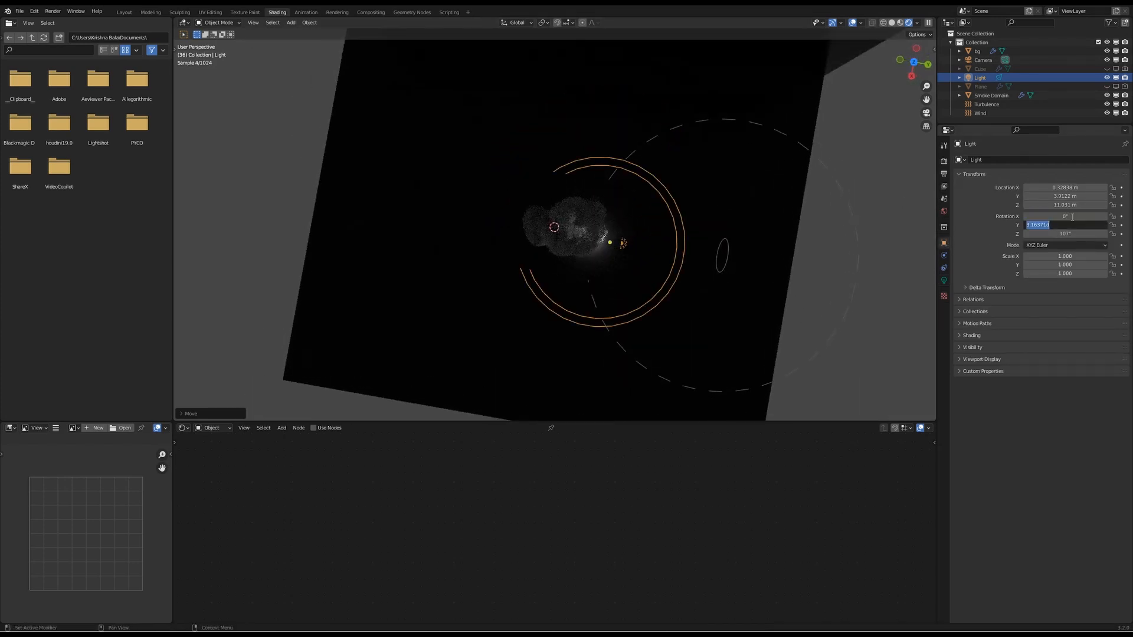
key(Tab)
text(0)
key(Return)
Step: Set the spot light's X rotation to -45° so it aims at the smoke
drag(1072, 217, 1028, 217)
middle_drag(637, 295, 644, 193)
click(1063, 216)
key(Return)
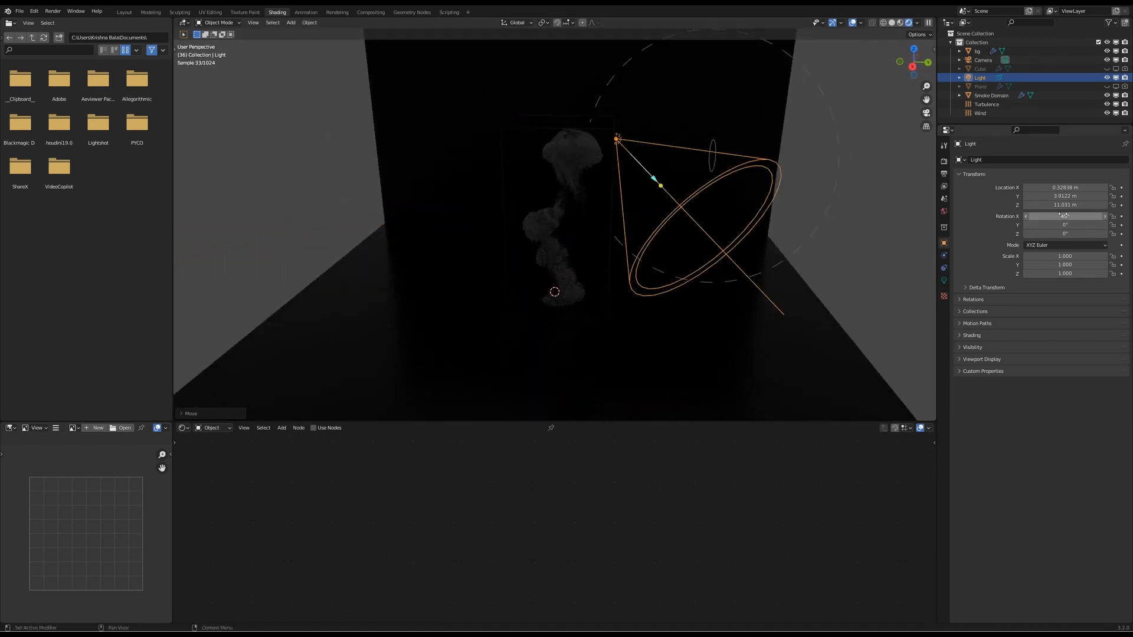
text(-45)
key(Return)
Step: Move the spot light to about X 0.418 m, Y 6.78 m, Z 13.5 m and return to the camera view
middle_drag(596, 275, 786, 230)
mouse_move(1065, 188)
mouse_down()
mouse_move(1075, 188)
mouse_move(1050, 188)
mouse_move(1070, 188)
mouse_up()
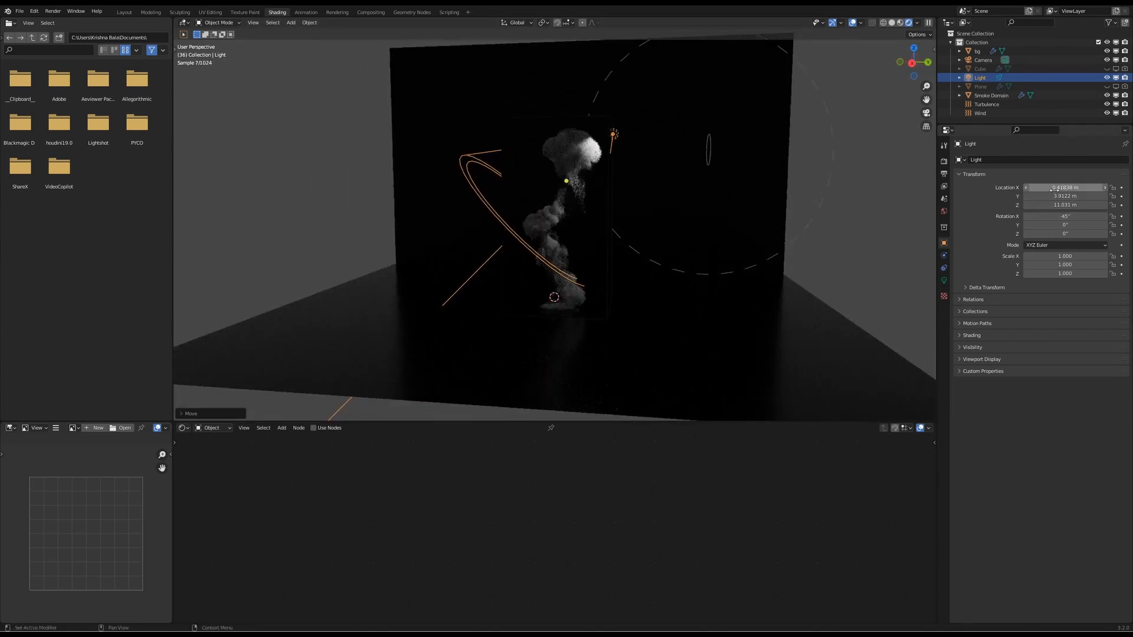
middle_drag(618, 164, 579, 263)
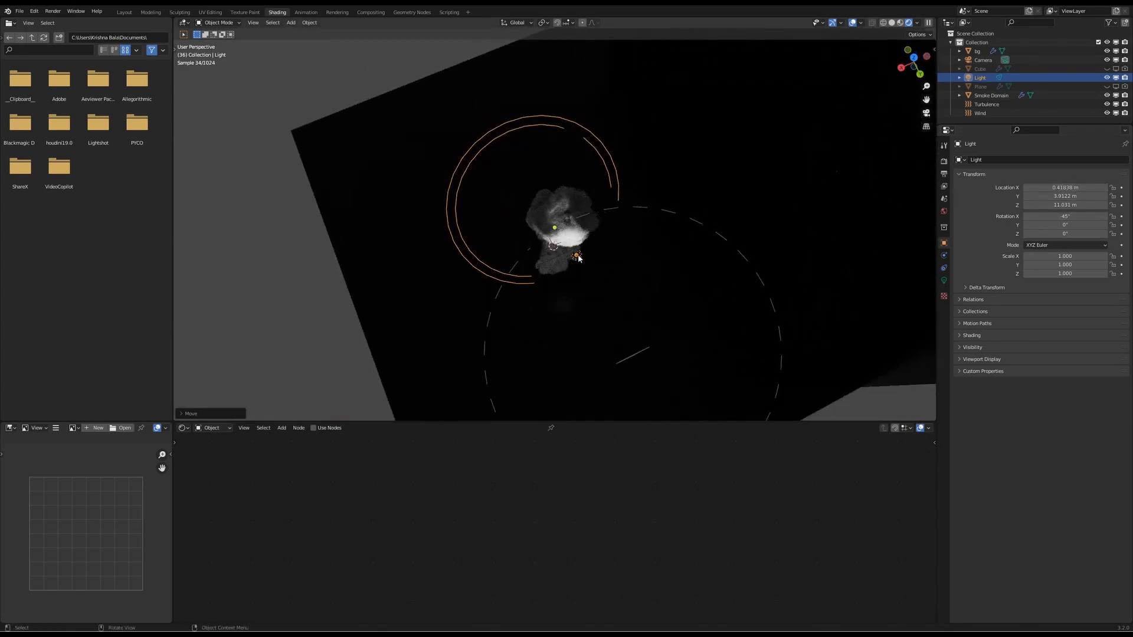
drag(578, 258, 586, 267)
click(577, 258)
drag(1065, 196, 1131, 196)
middle_drag(582, 325, 675, 243)
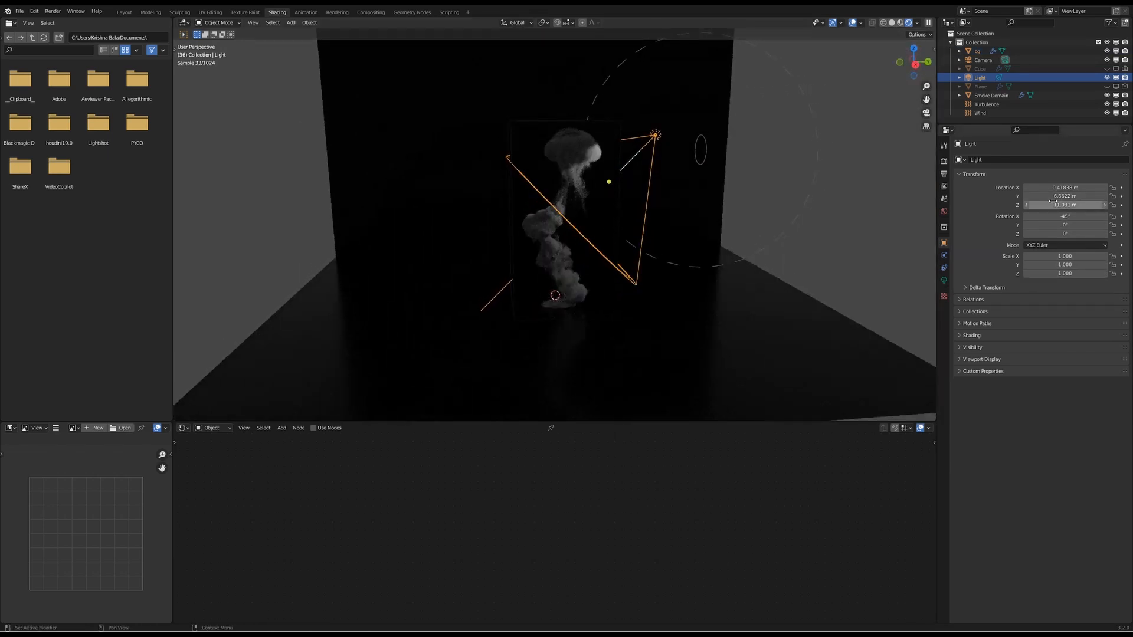
mouse_move(1065, 204)
mouse_down()
mouse_move(1118, 205)
mouse_move(1057, 196)
mouse_move(1068, 196)
mouse_move(1027, 206)
mouse_move(1062, 205)
mouse_up()
key(KP_0)
Step: Set the spot light's Power to 20000 W and its Radius to 0.5 m
click(944, 280)
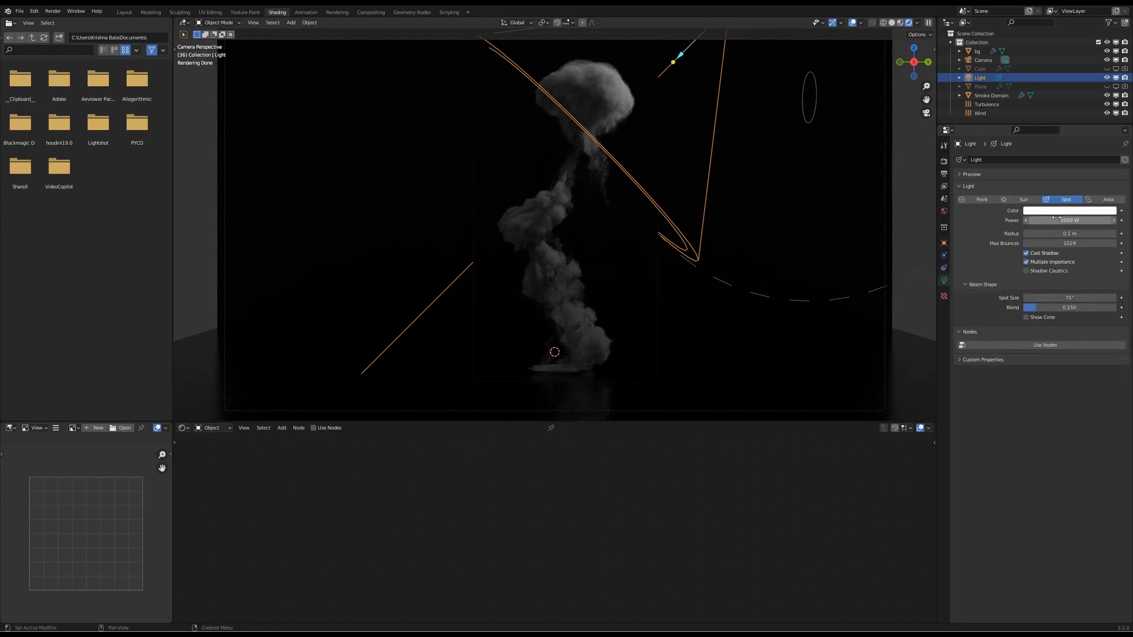
key(Return)
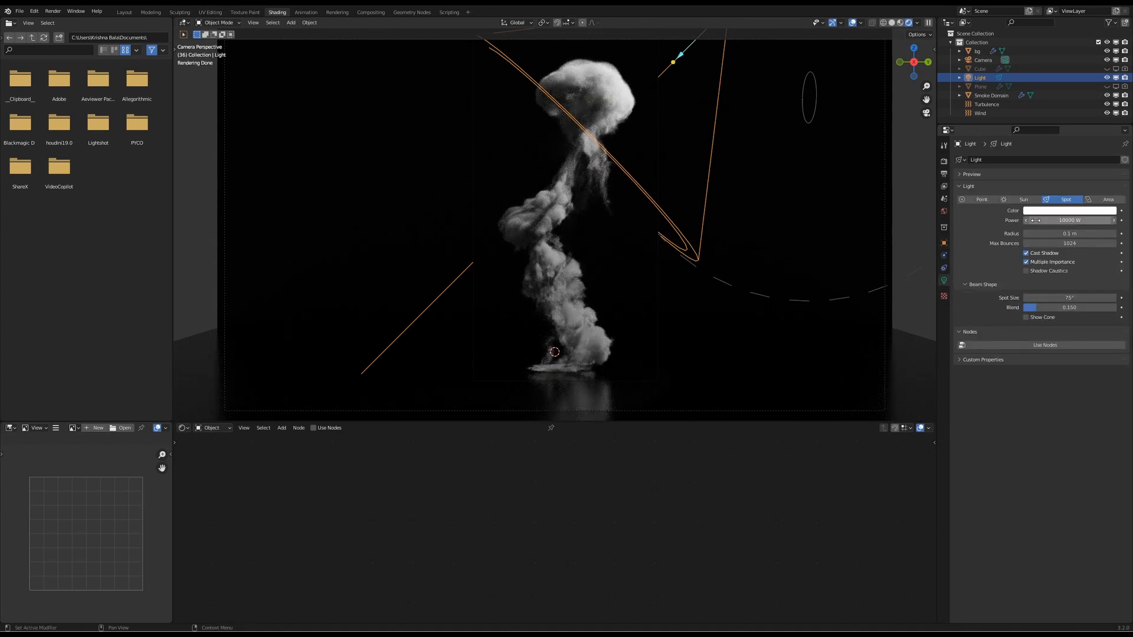
click(1061, 221)
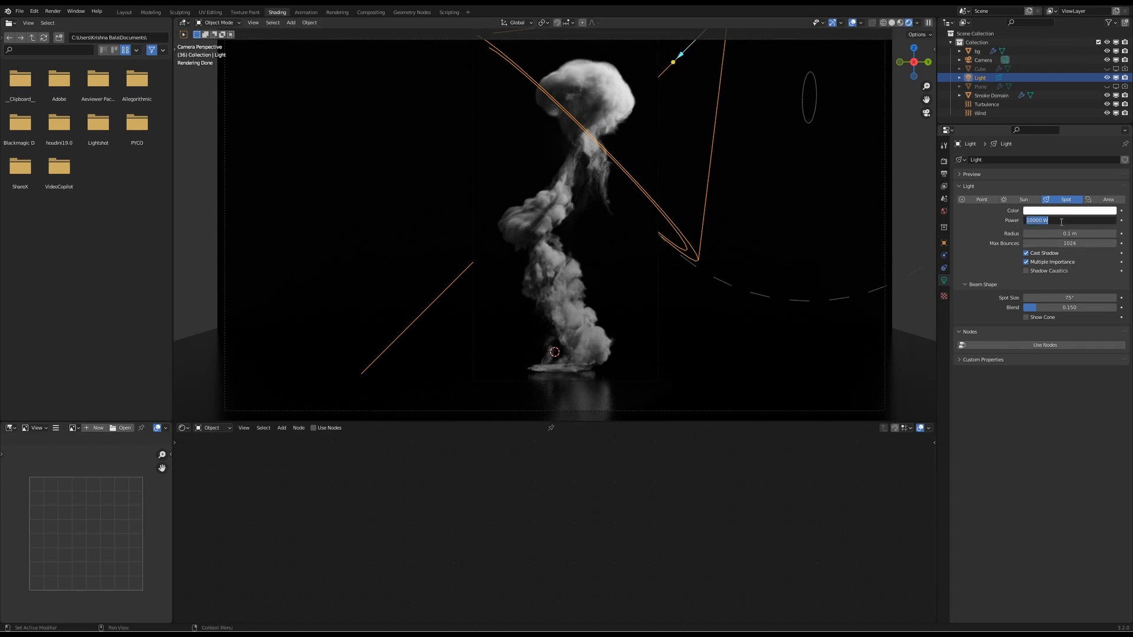
key(Return)
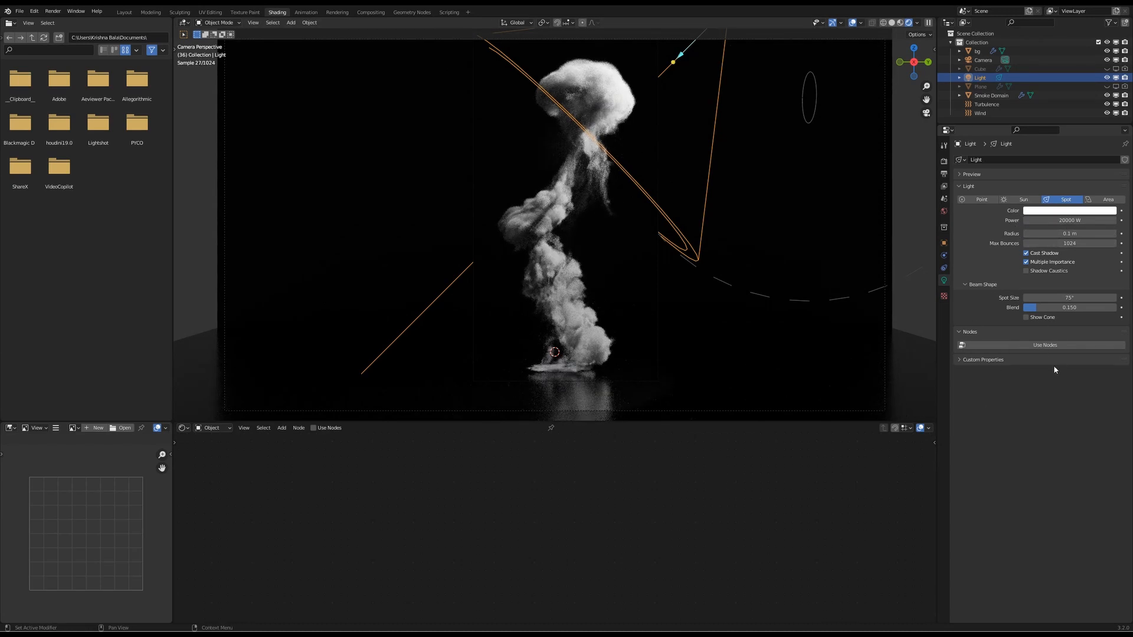
click(1070, 234)
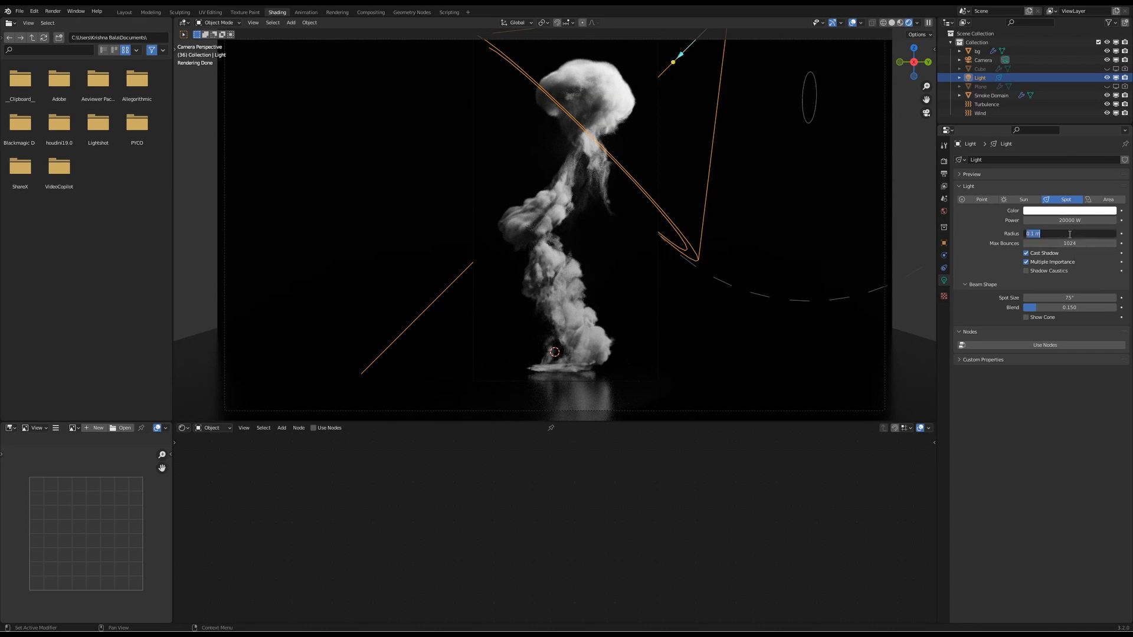
text(0.4)
key(Return)
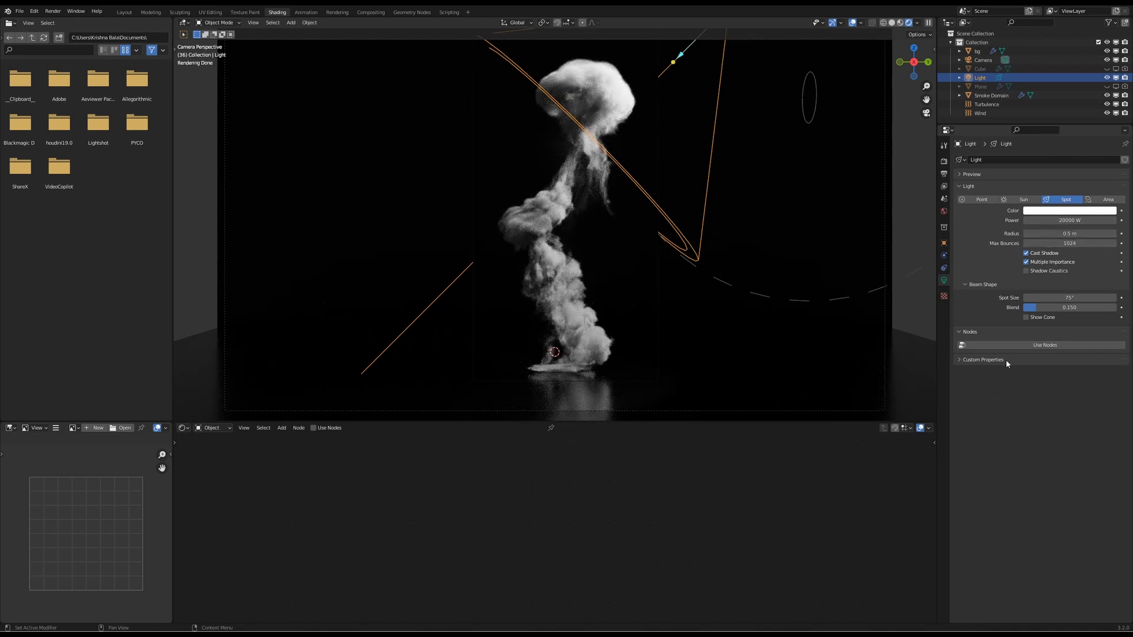
Step: Lighten the Base Color of the bg backdrop's material to a dark grey
click(908, 175)
middle_drag(601, 538, 605, 568)
click(533, 477)
drag(573, 407, 573, 403)
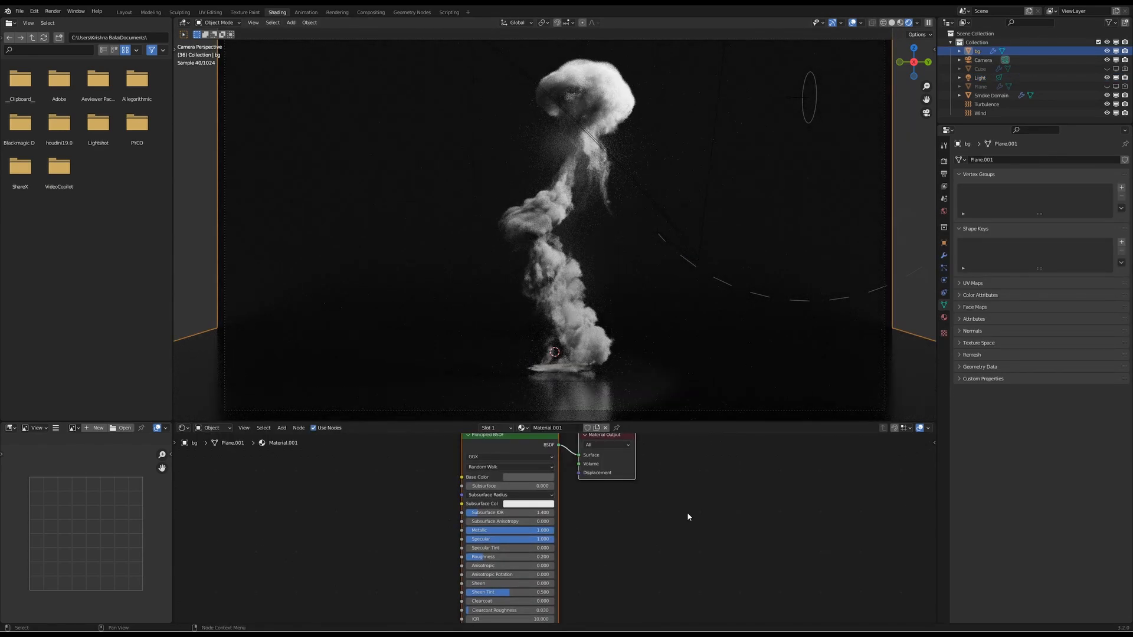
Step: Duplicate the spot light and place the copy low on the opposite side of the smoke plume
middle_drag(582, 259, 591, 293)
click(980, 77)
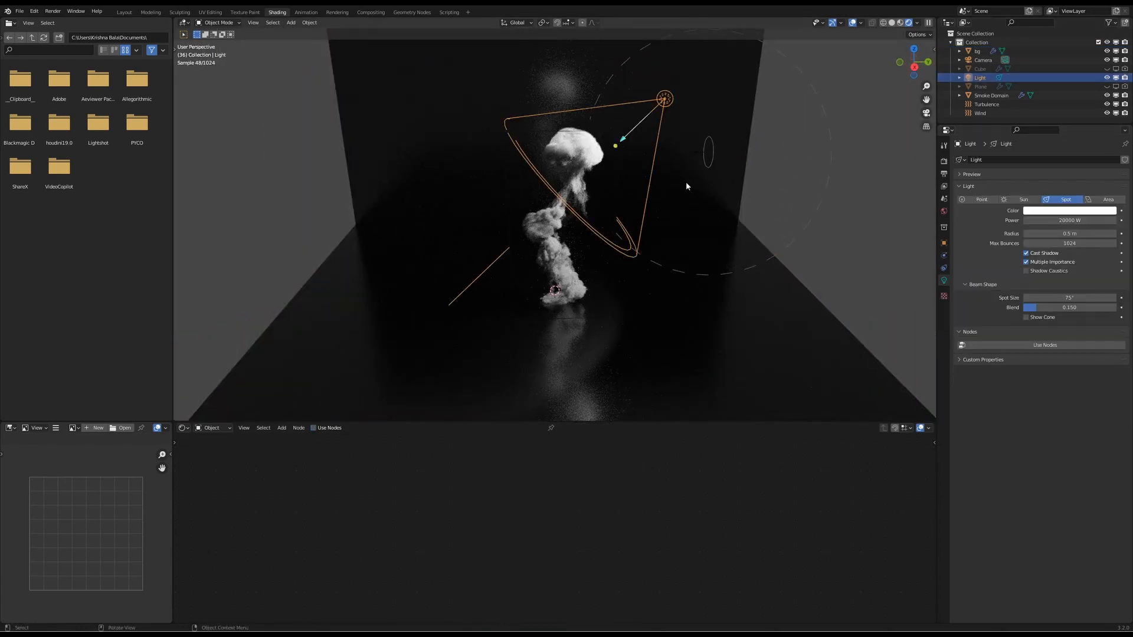
key(shift+d)
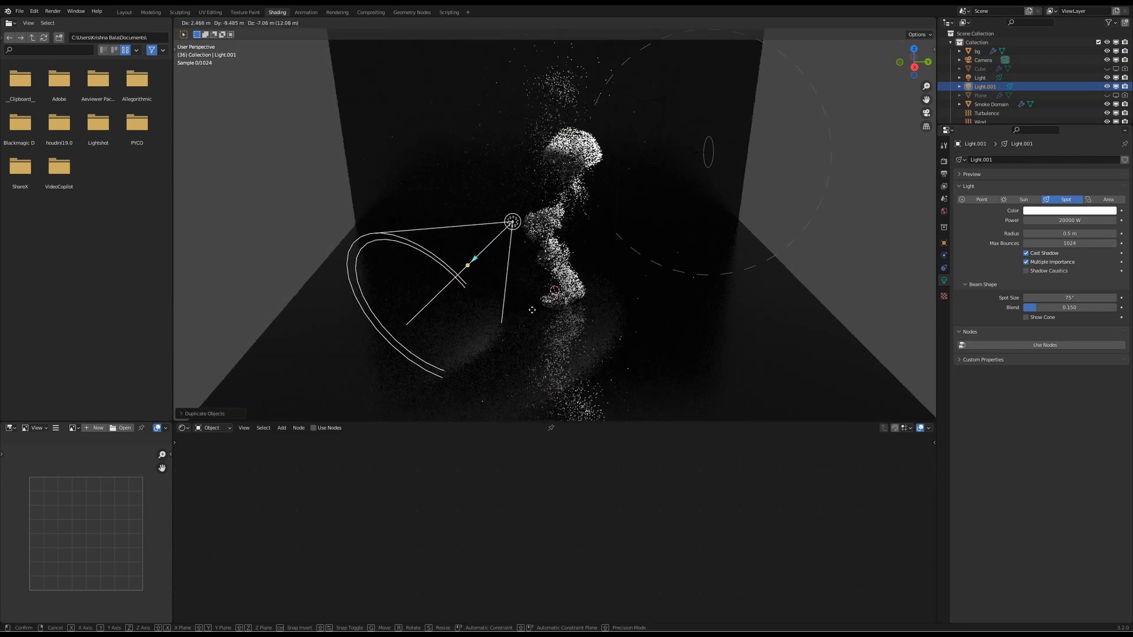
click(520, 356)
middle_drag(519, 356, 530, 339)
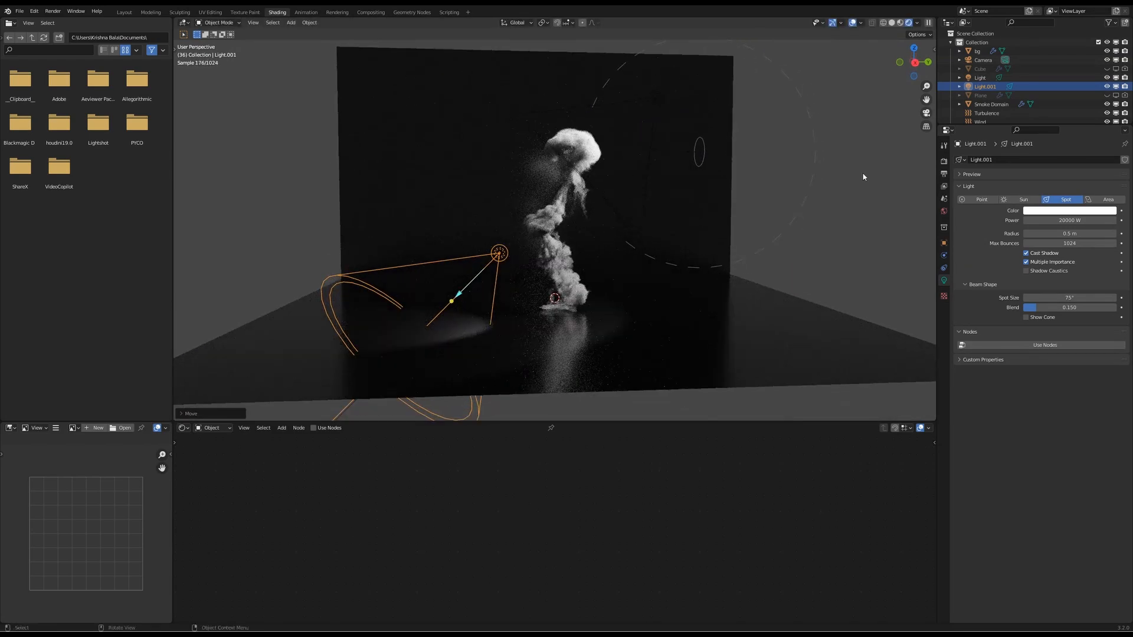
Step: Rotate the duplicated light to aim up at the smoke and move it to about Y -5.27 m, Z 0.34 m
click(944, 243)
key(r)
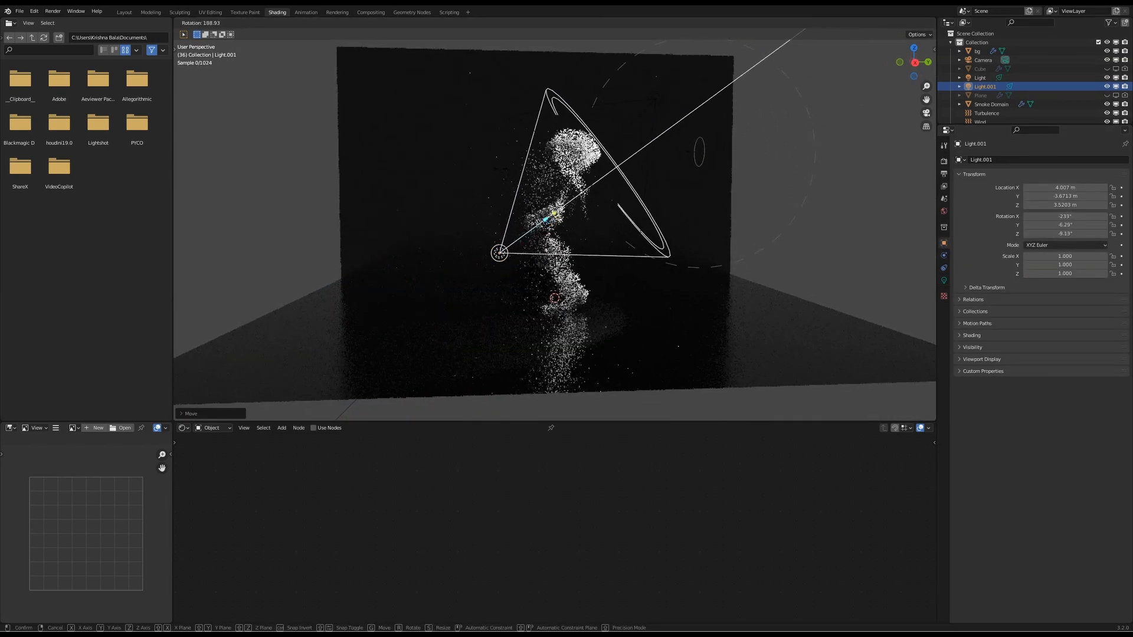
click(606, 208)
key(g)
click(614, 306)
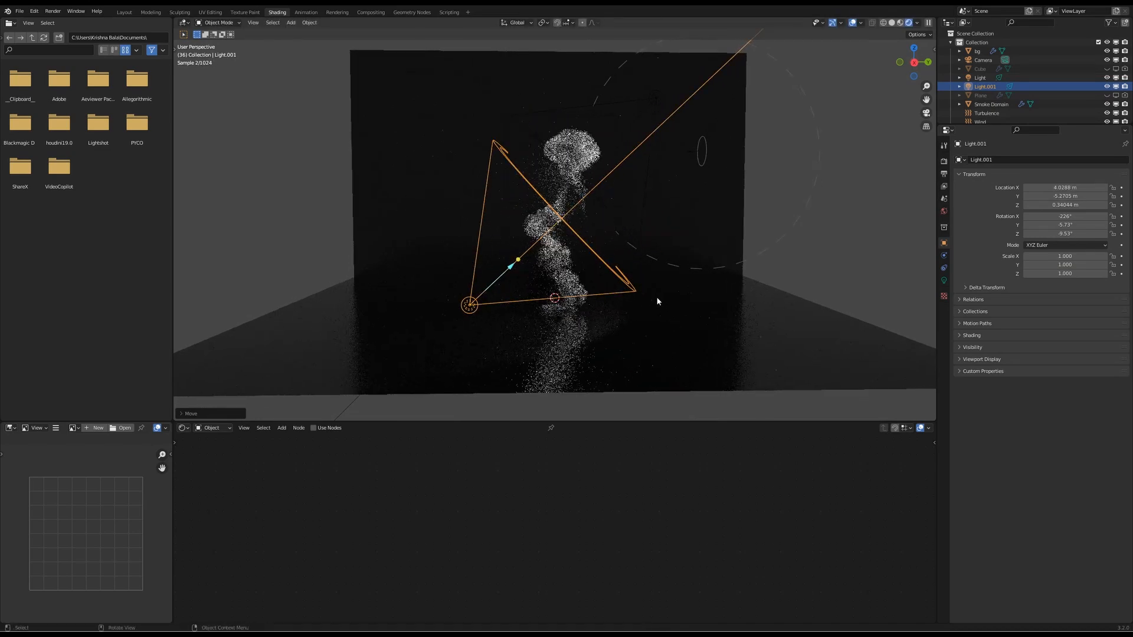
key(KP_0)
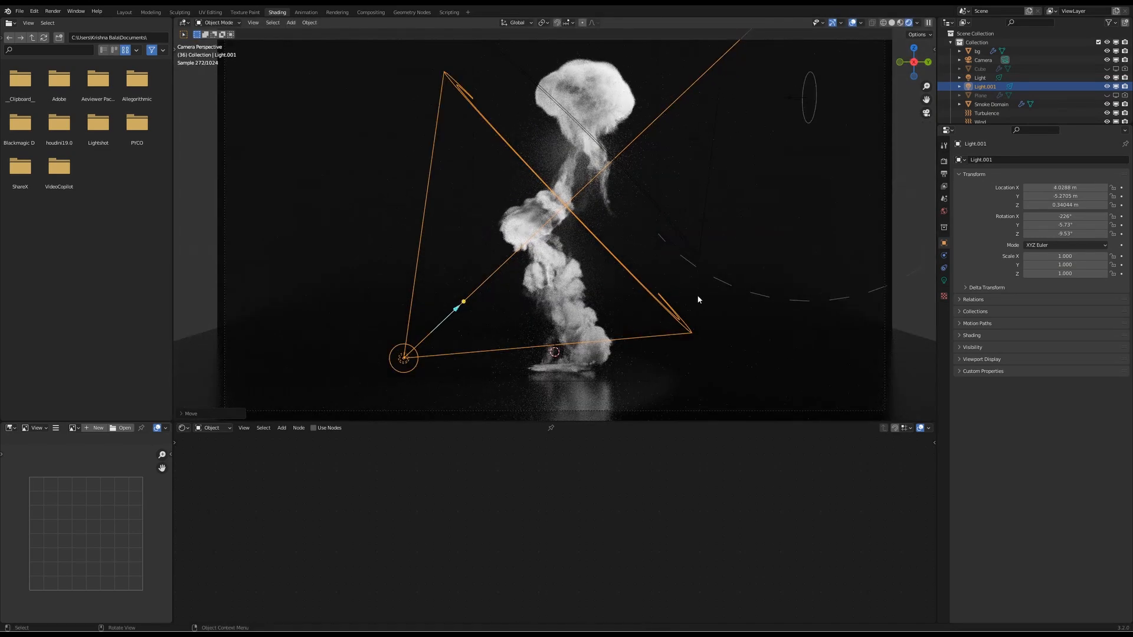
Step: Align the duplicated light with the plume at about X -0.19 m, Y -5.41 m and tilt it slightly upward
middle_drag(784, 264, 543, 306)
key(g)
click(595, 302)
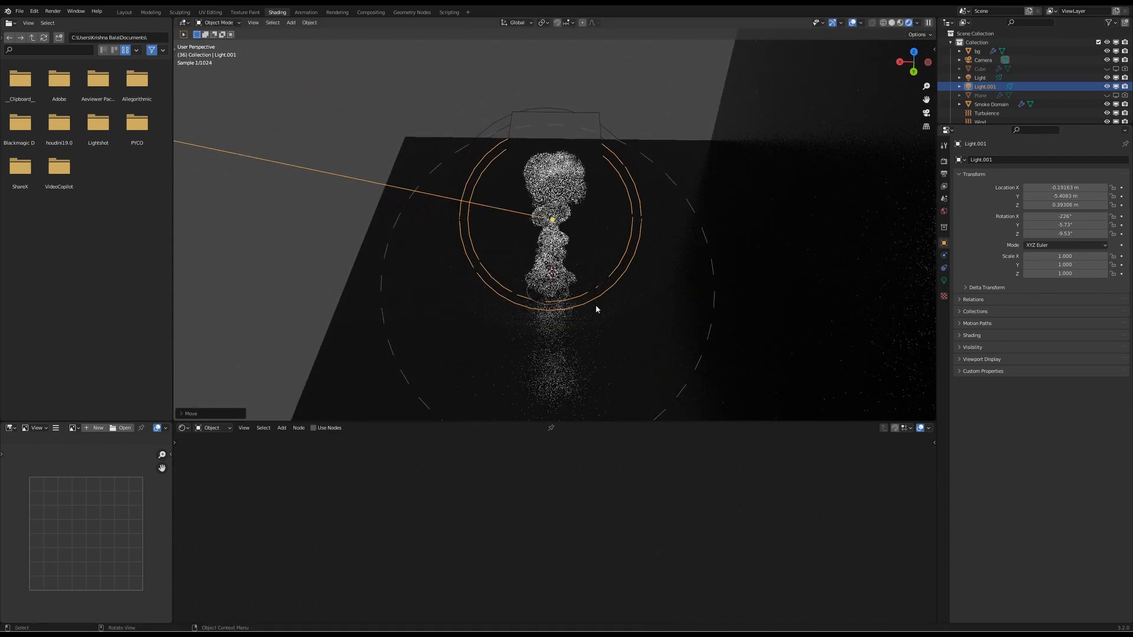
key(KP_0)
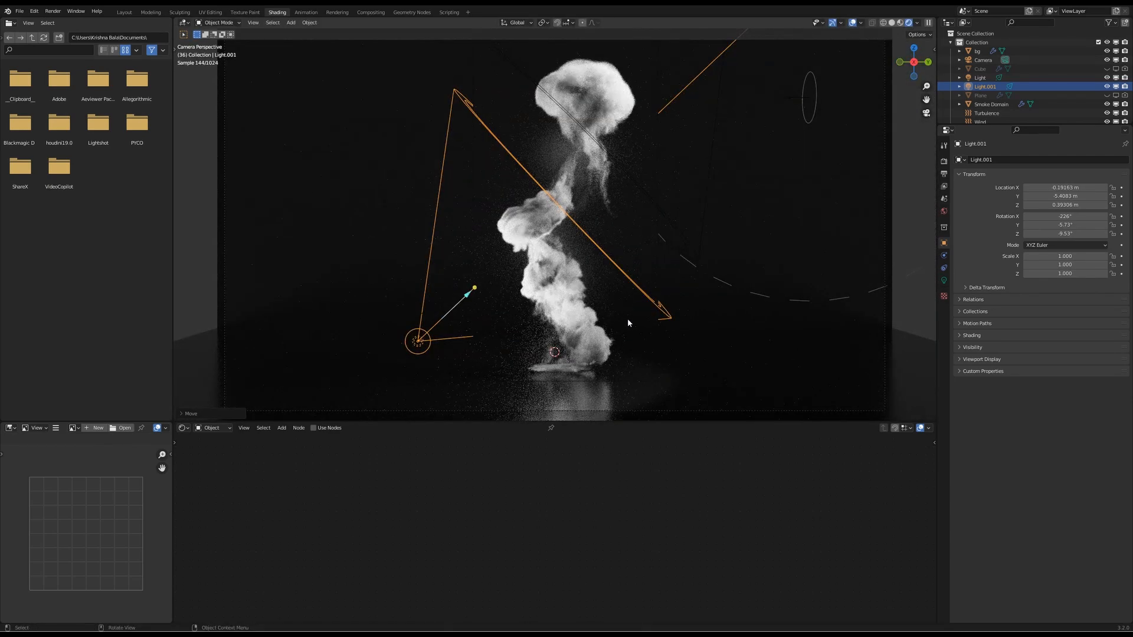
key(r)
click(657, 319)
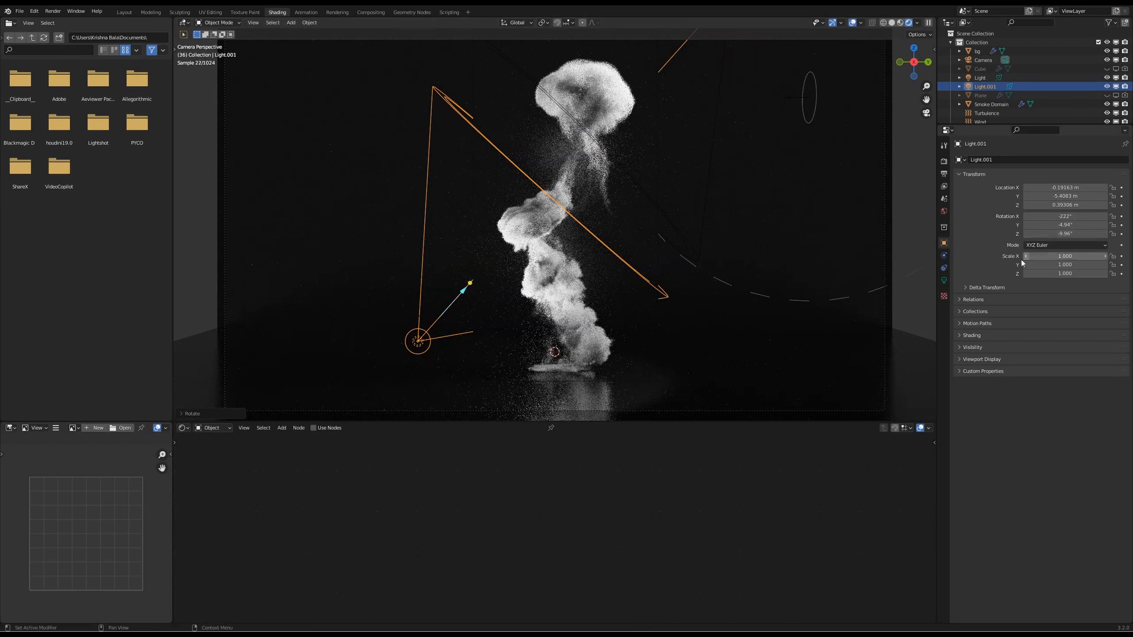
Step: Set the duplicated light's Radius to 0.1 m and its Spot Size to 45°
click(943, 281)
double_click(1070, 233)
text(0.1)
key(Return)
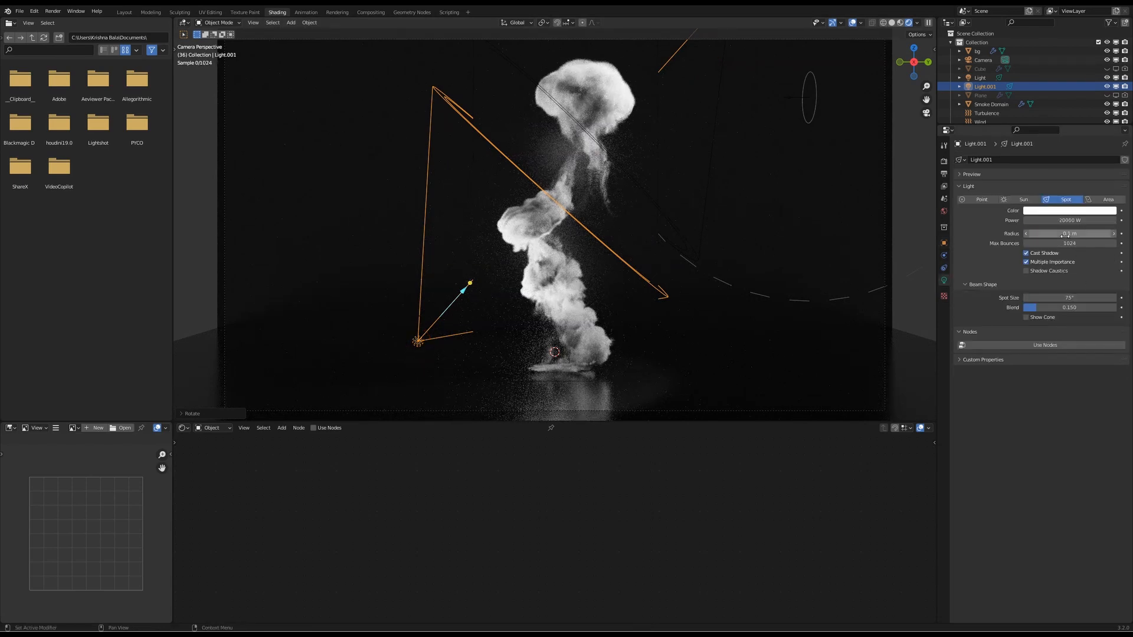
double_click(1070, 298)
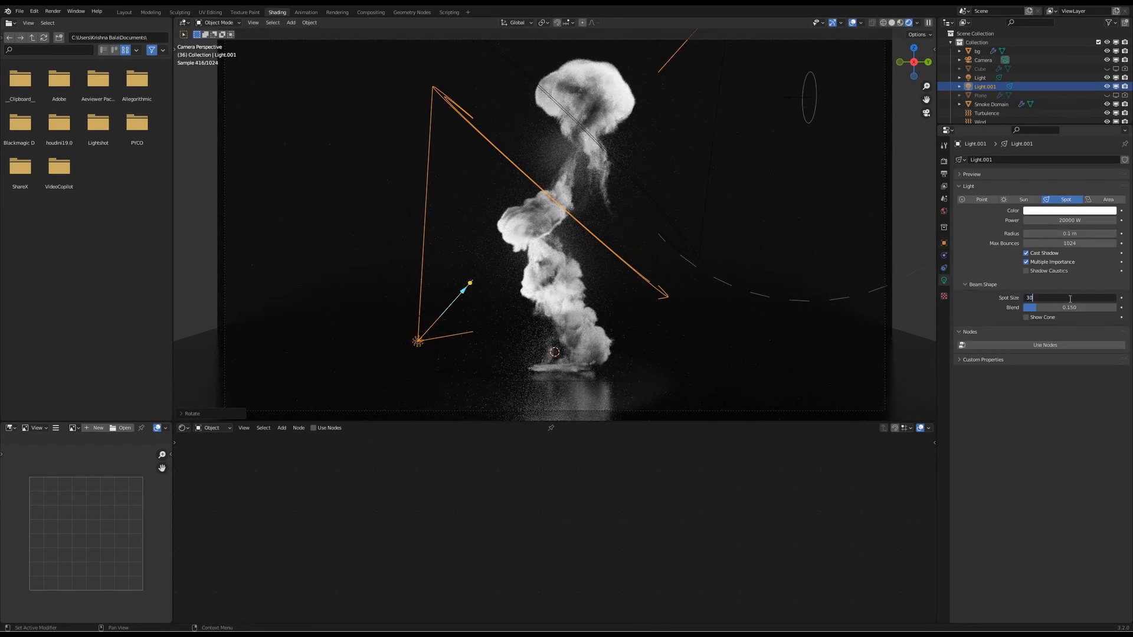
text(30)
key(Return)
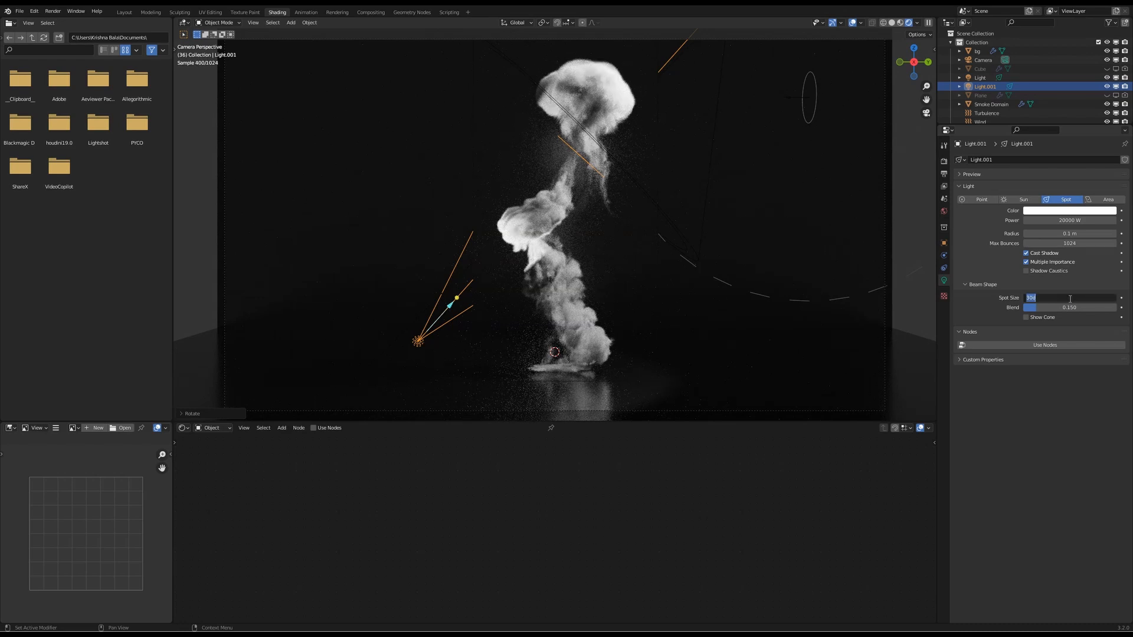
text(5)
key(Return)
Step: Lower the duplicated light along Z, shift it closer to the plume and tilt its beam slightly further up
key(g)
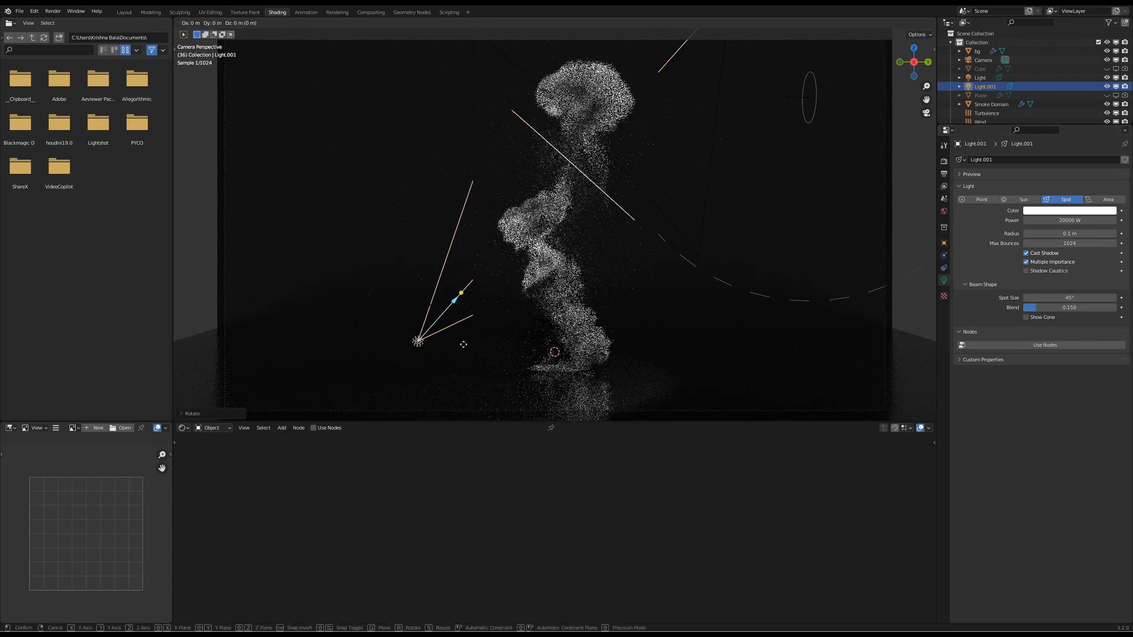
key(z)
click(472, 377)
key(g)
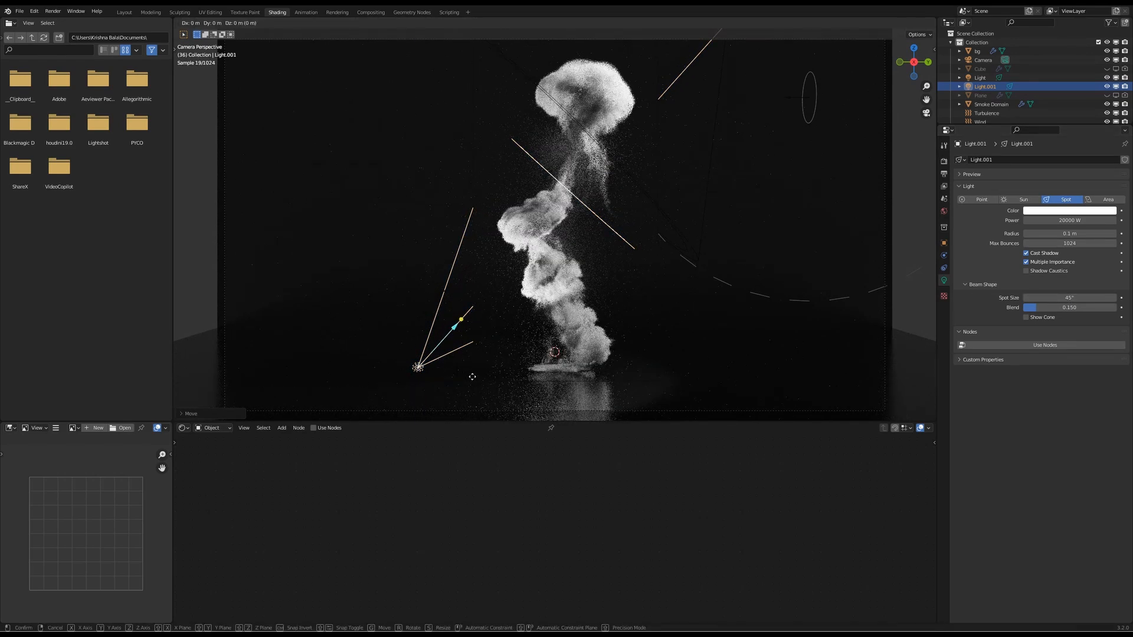
key(x)
key(r)
click(862, 296)
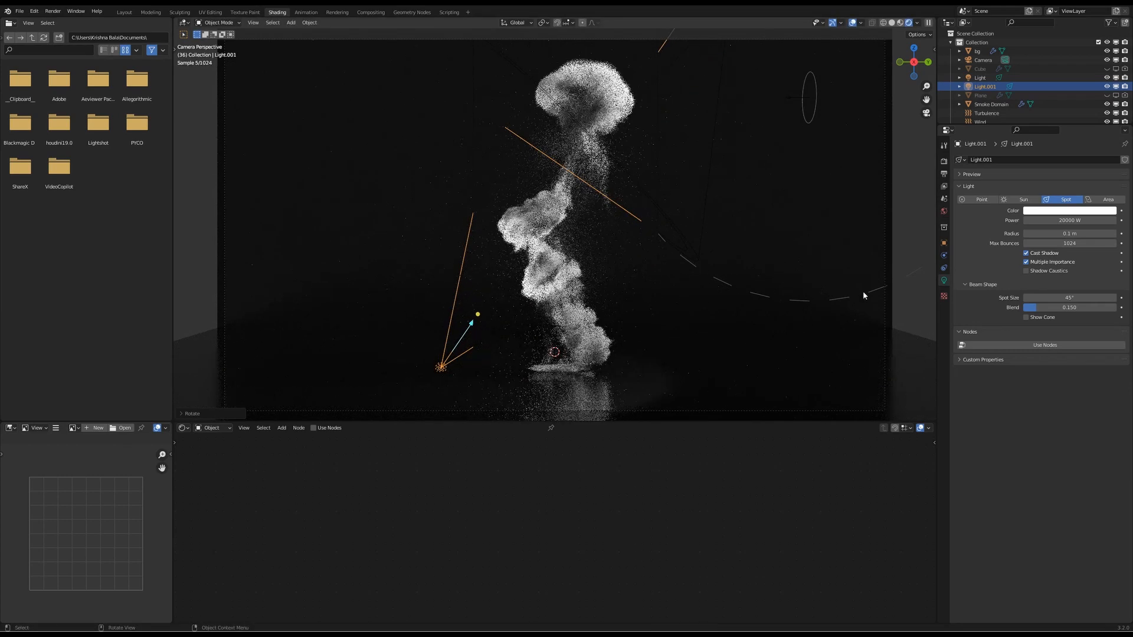
Step: Set the duplicated light's Radius to 0.75 m
drag(1071, 233, 1105, 234)
click(1069, 234)
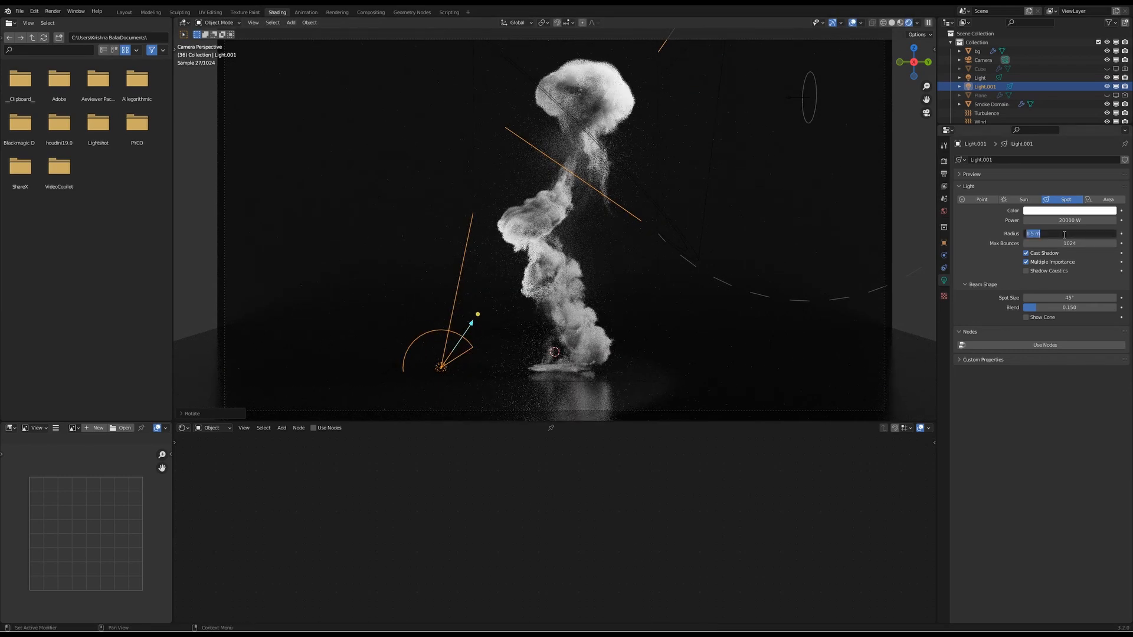
text(0.75)
key(Return)
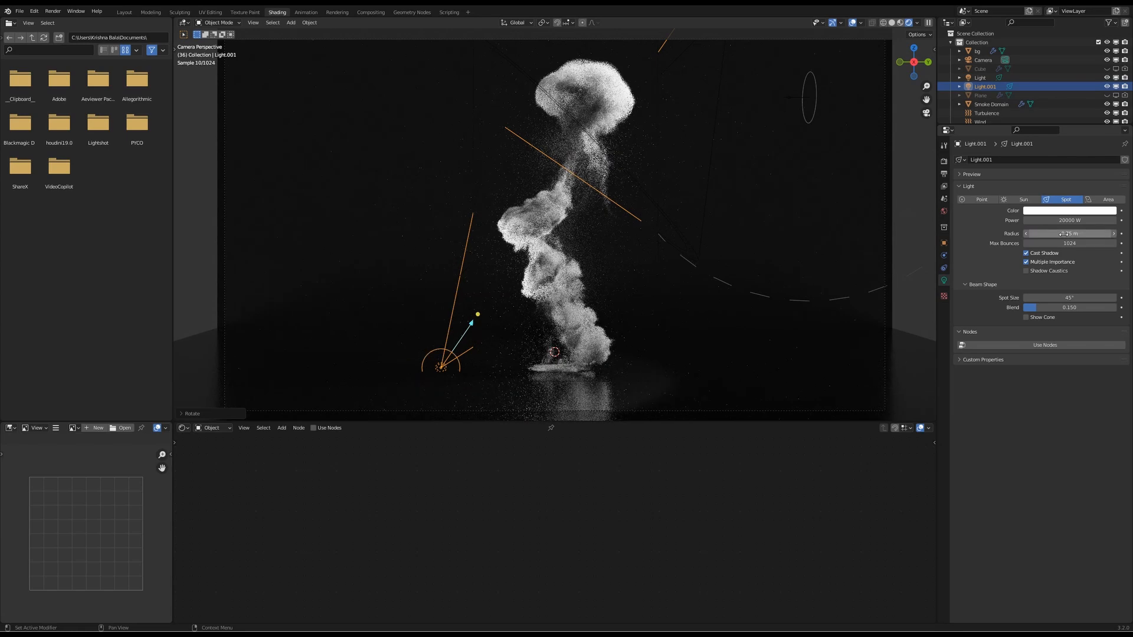
Step: Select the original upper spot light and rotate it to about -42.7° on X
click(683, 230)
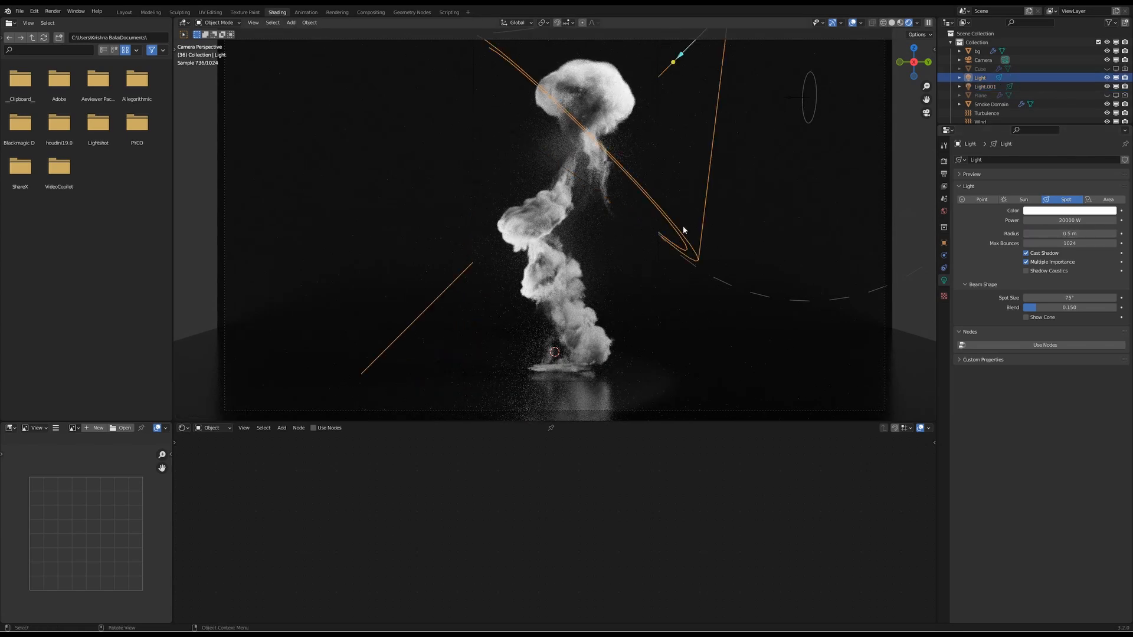
key(r)
click(776, 249)
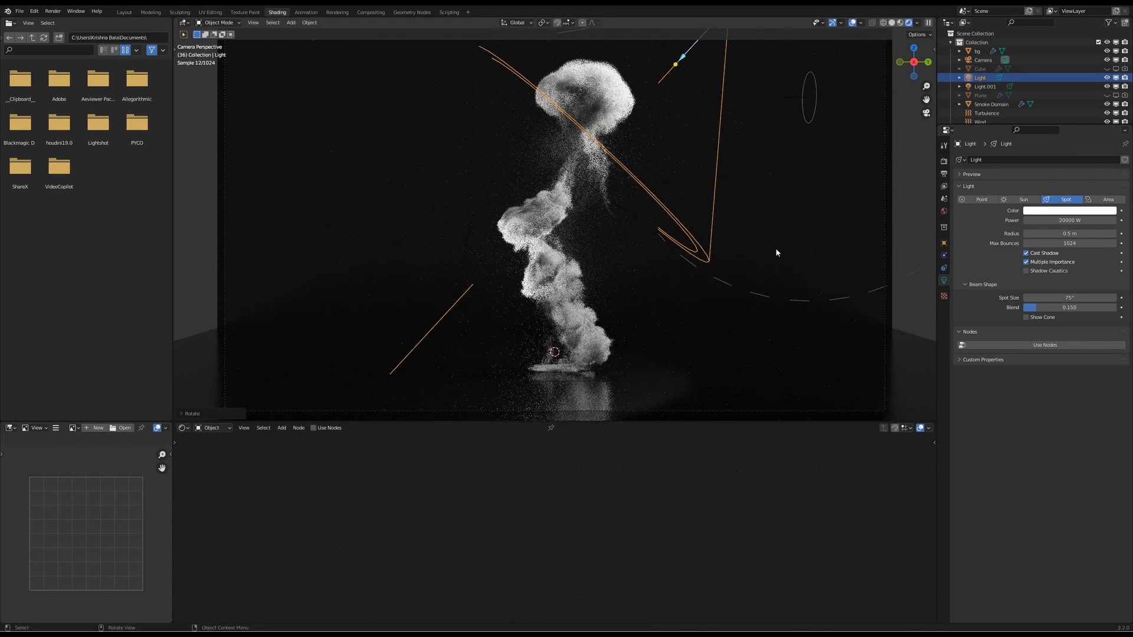
click(944, 244)
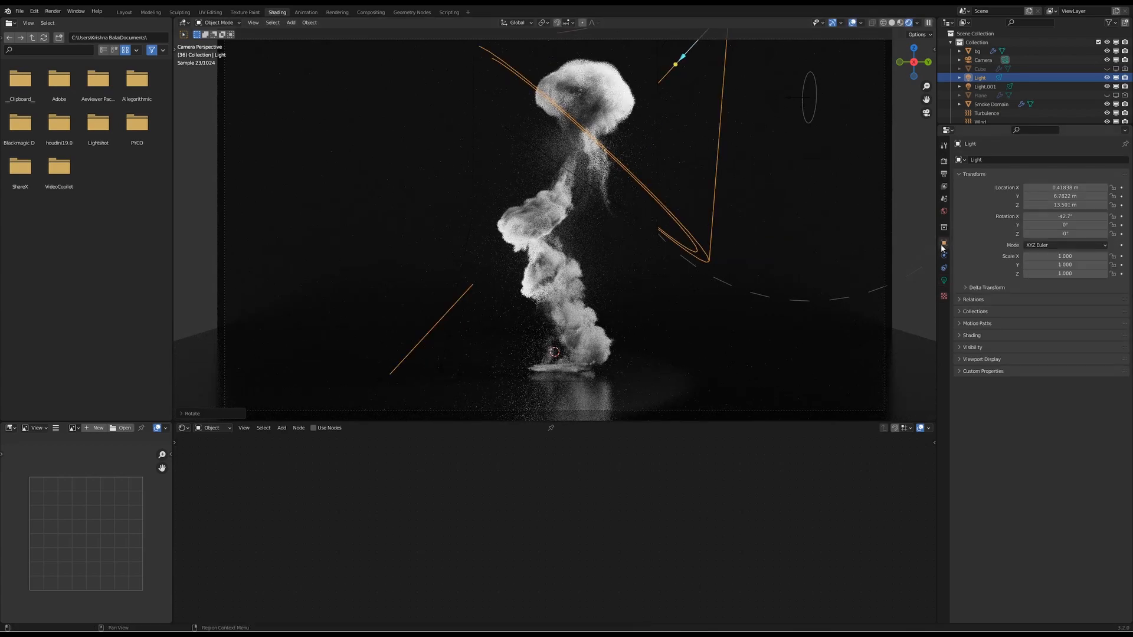
key(g)
key(x)
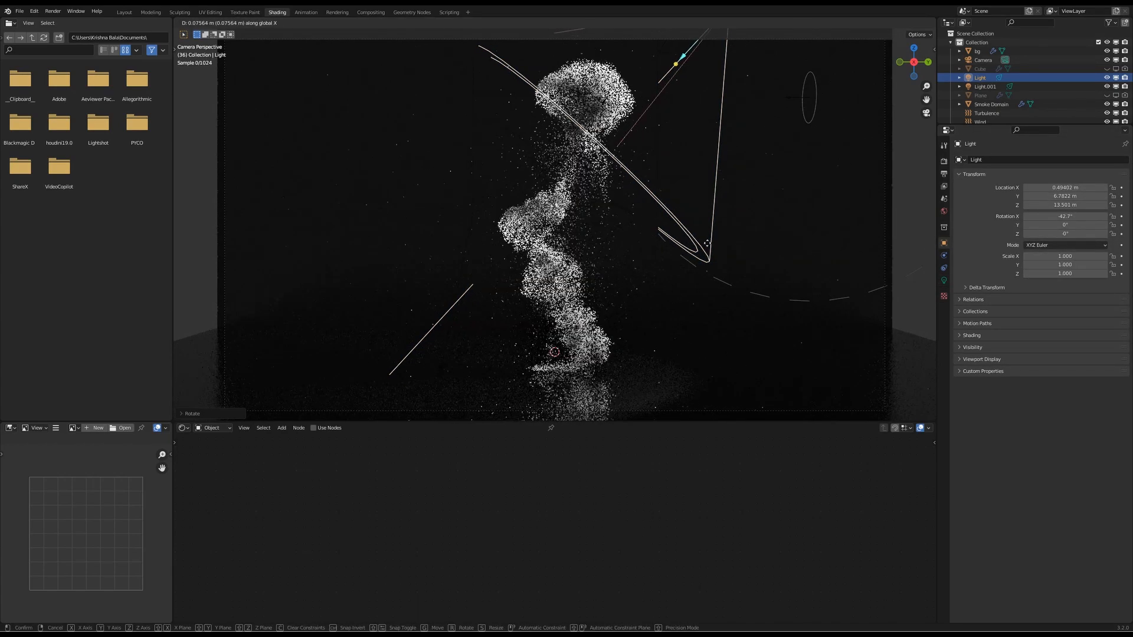
right_click(708, 248)
Step: Move the upper spot light along Y to about 6.49 m and rotate it to about -41.4° on X
key(g)
key(y)
click(700, 247)
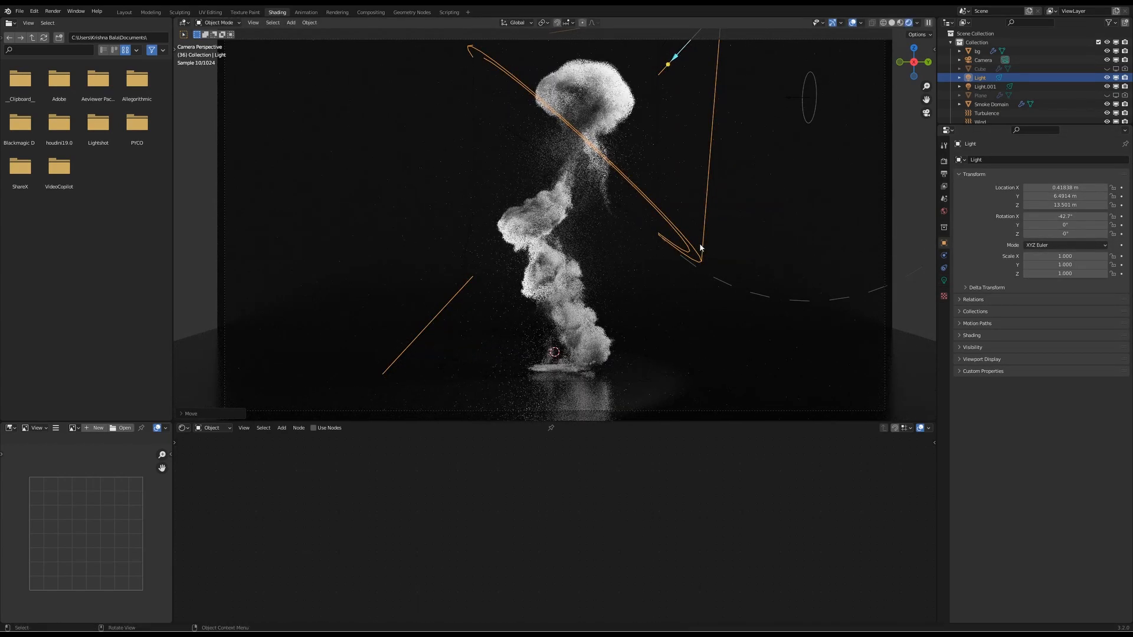
key(r)
click(702, 293)
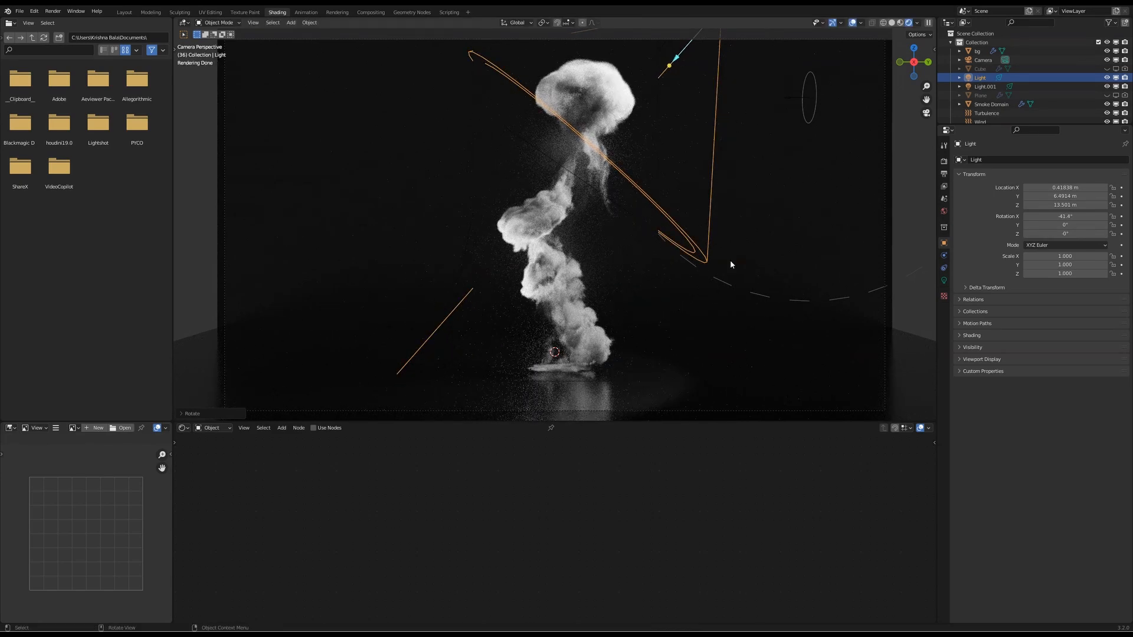
Step: Rename the lower spot light as Light bottom and the upper one as Light top, and save the file
double_click(984, 86)
text(Light bot)
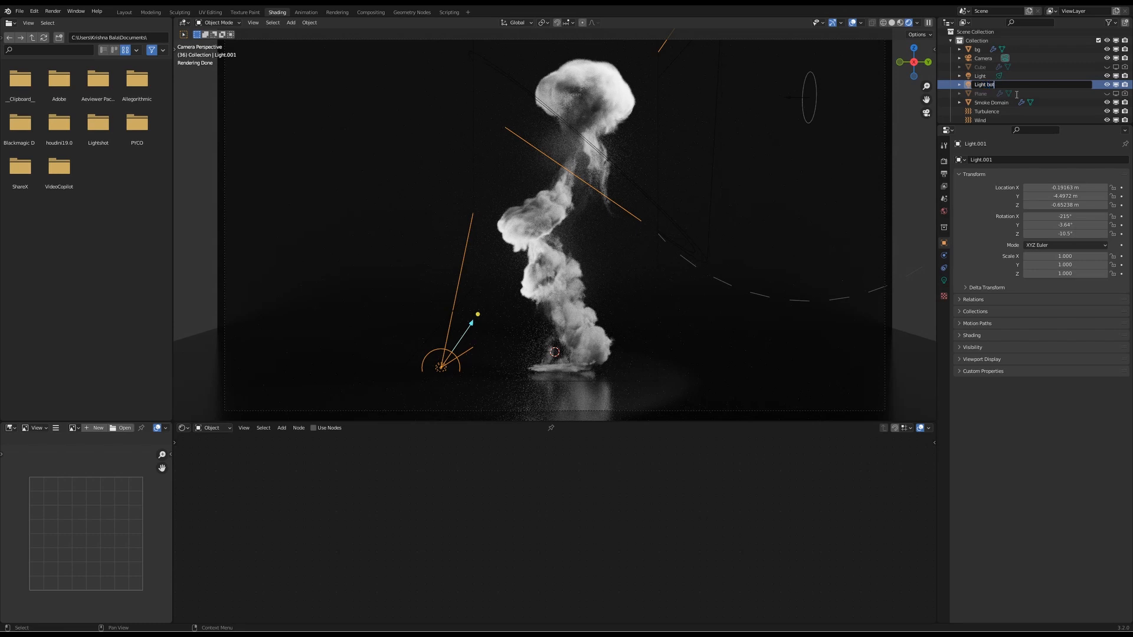
text(tom)
key(Return)
double_click(996, 79)
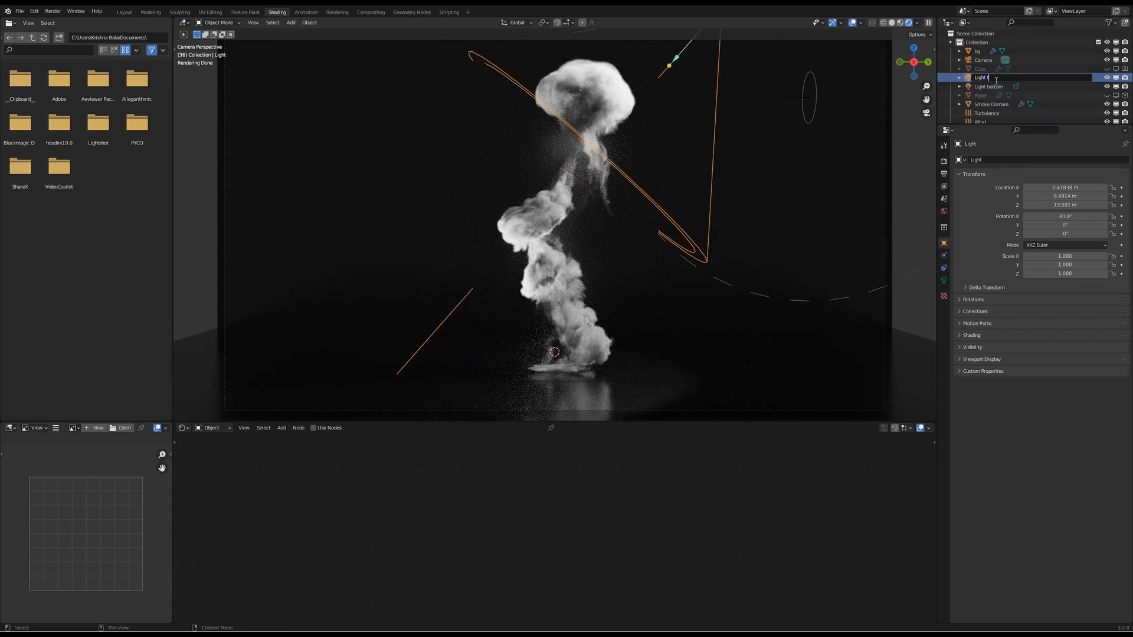
text(Light top)
key(Return)
key(ctrl+s)
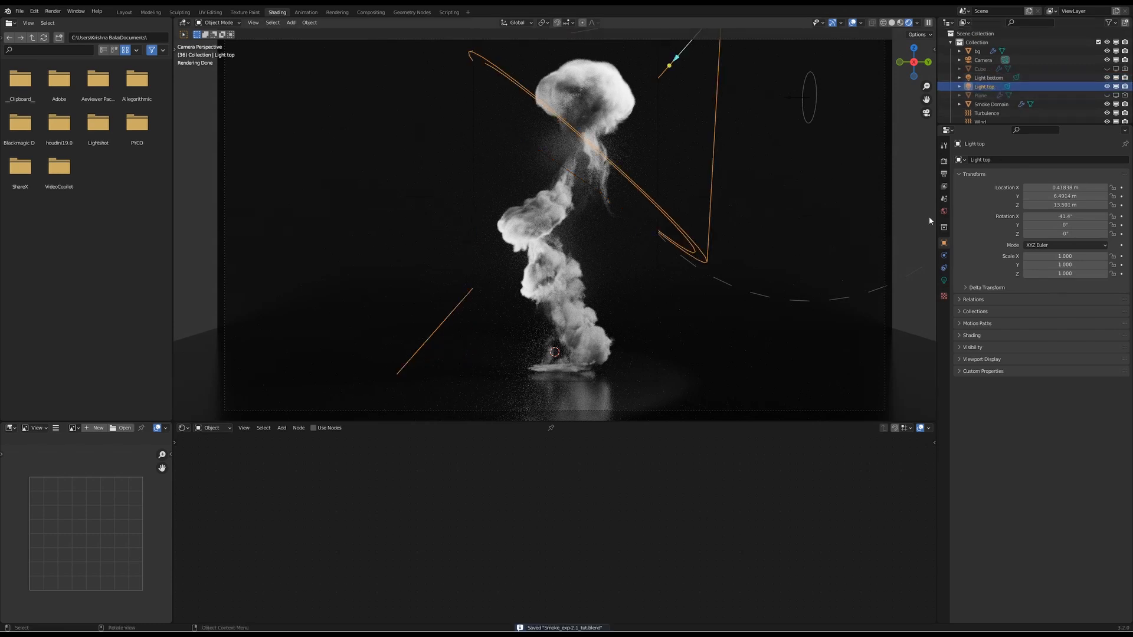
Step: Warm the colour of Light top by setting its blue value to 0.8
click(944, 281)
click(1071, 211)
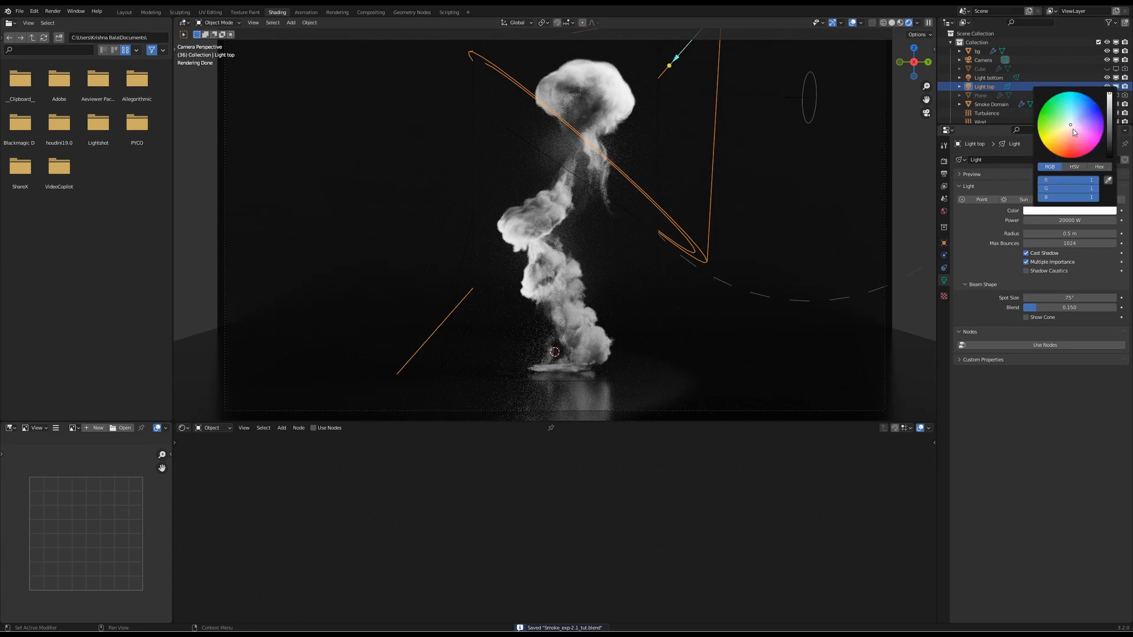
click(1083, 197)
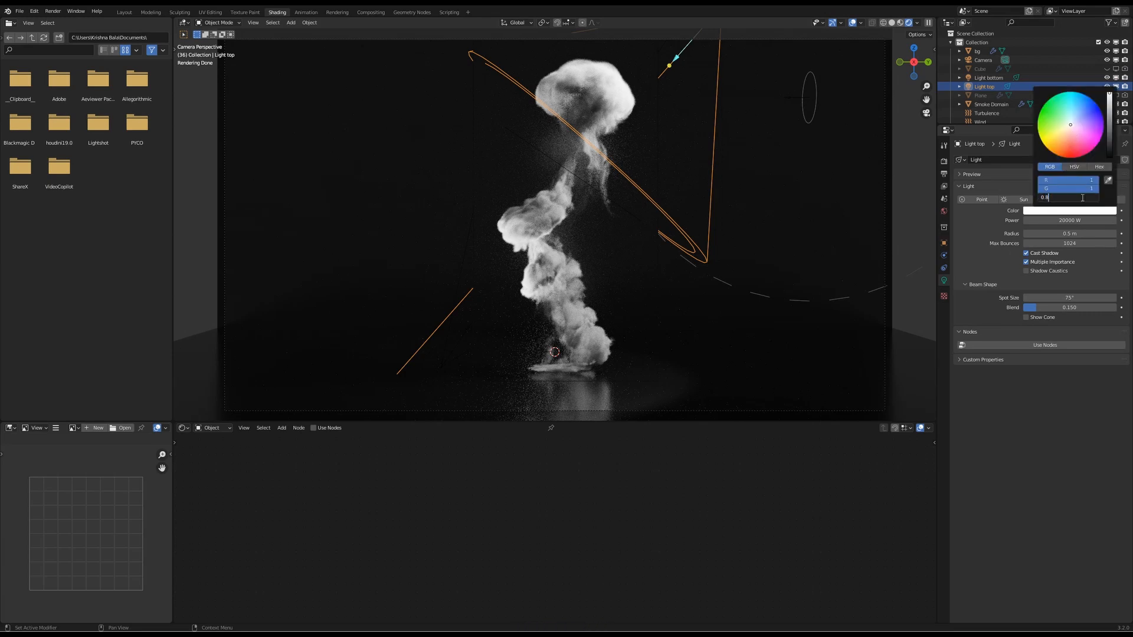
text(0.8)
key(Return)
Step: Try a magenta tint on Light bottom with a green value of 0, and reset the green value to 1
click(989, 77)
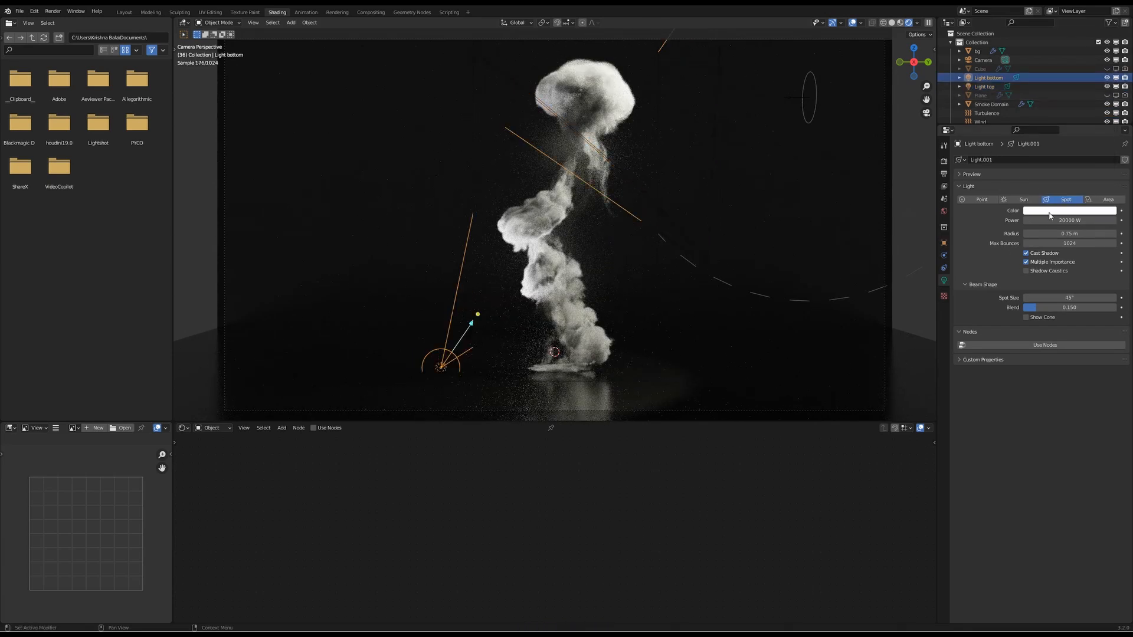
click(1051, 212)
click(1064, 188)
text(0)
key(Return)
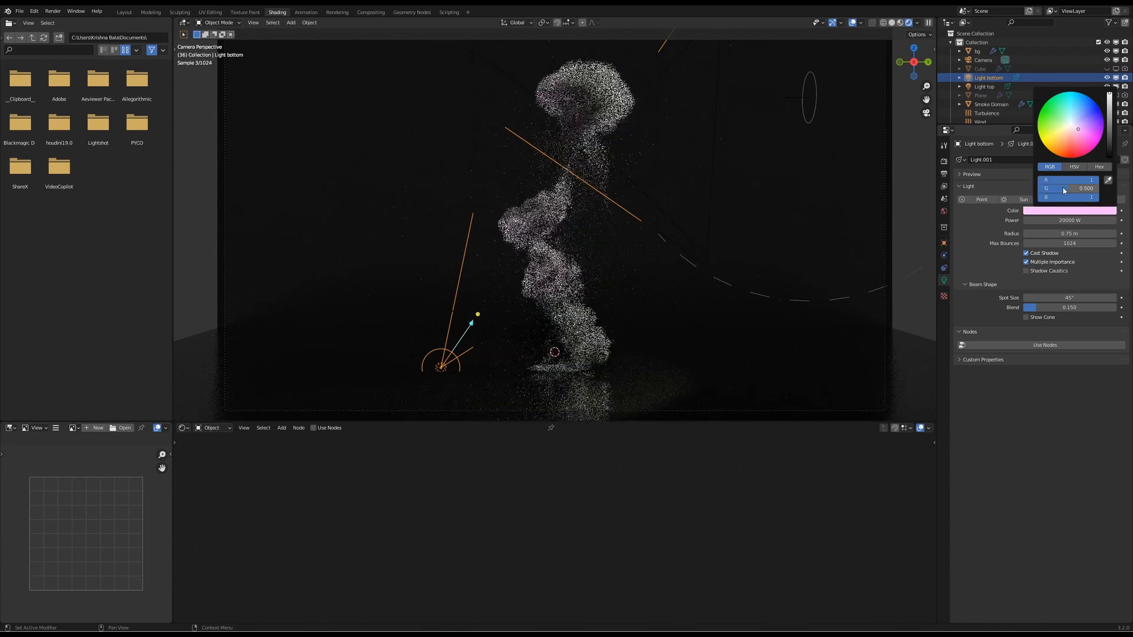
click(1064, 189)
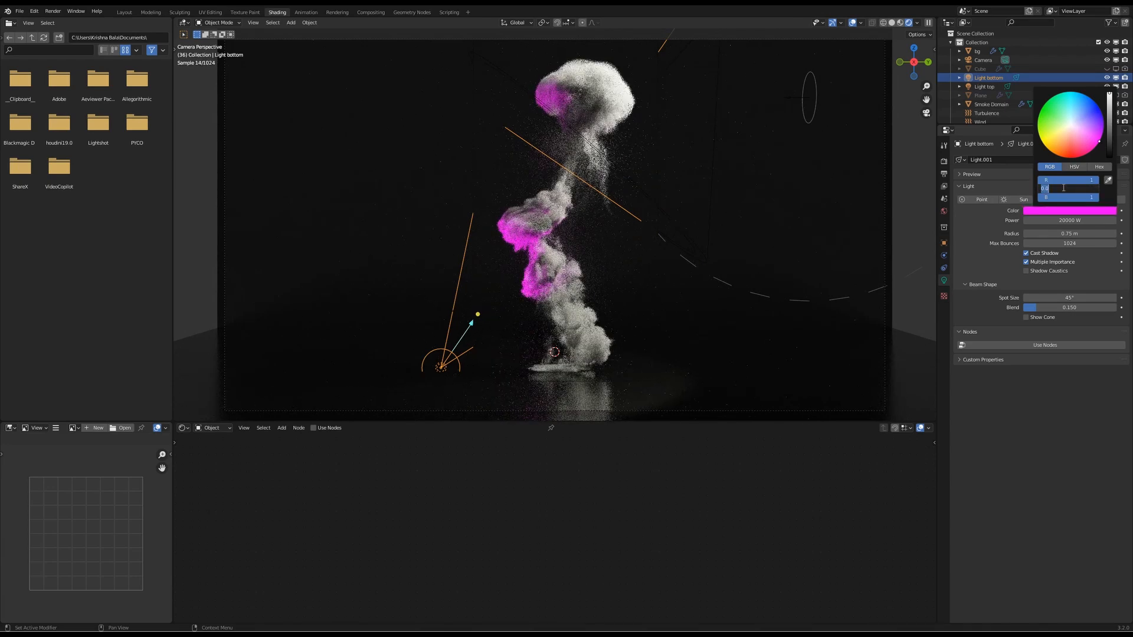
text(1)
key(Return)
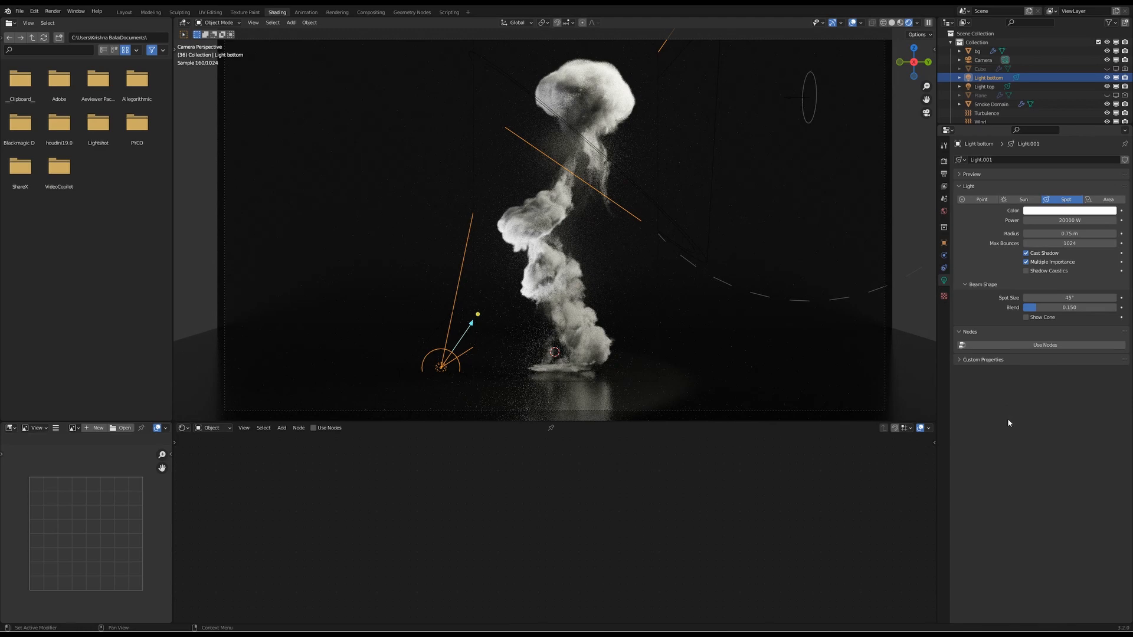
Step: Set the Roughness of the bg backdrop's material to 0.15
click(983, 52)
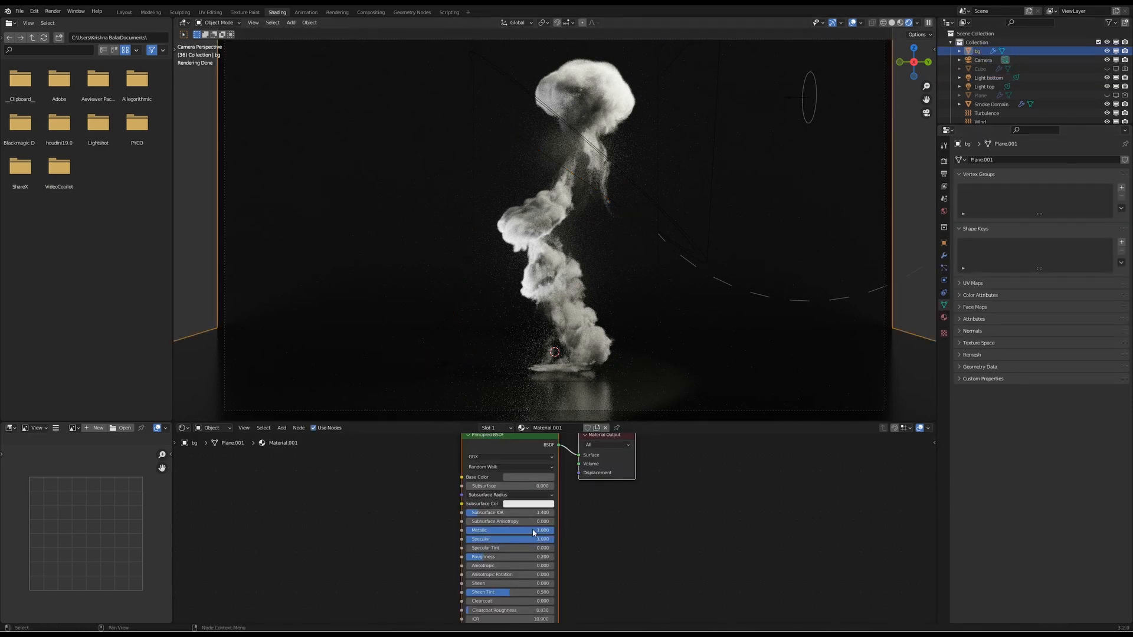
mouse_move(533, 531)
mouse_down()
mouse_move(467, 530)
mouse_move(554, 530)
mouse_move(466, 540)
mouse_move(554, 539)
mouse_up()
drag(484, 558, 482, 558)
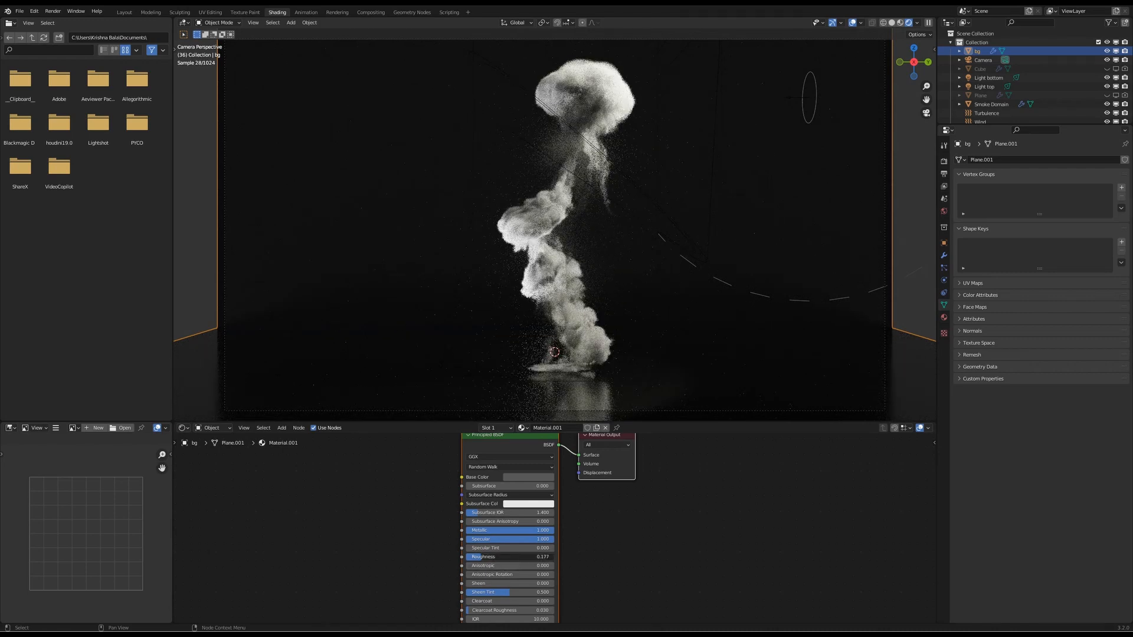
text(0.2)
key(Return)
middle_drag(517, 558, 523, 499)
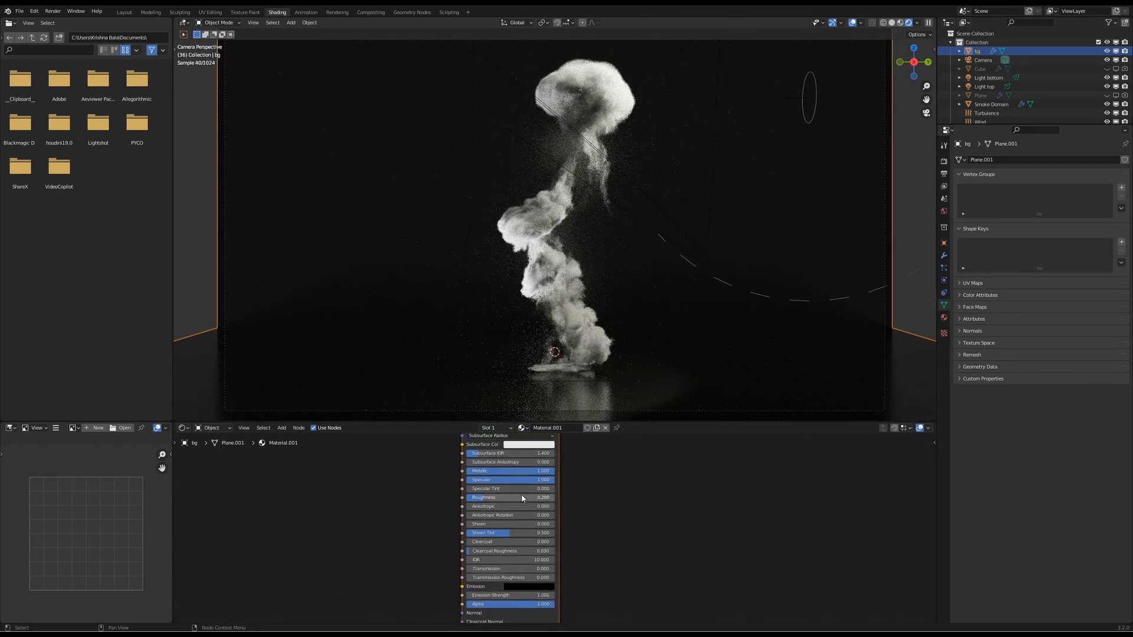
click(522, 497)
text(0.15)
key(Return)
Step: Set the Power of both Light top and Light bottom to 40000 W
click(984, 86)
double_click(1070, 220)
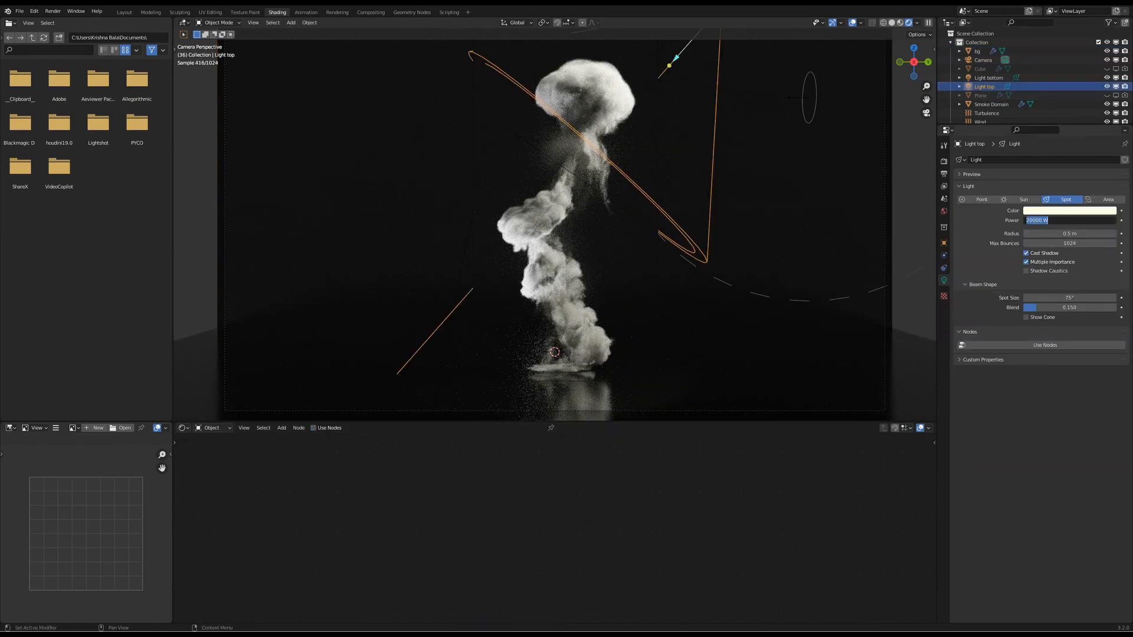
key(Return)
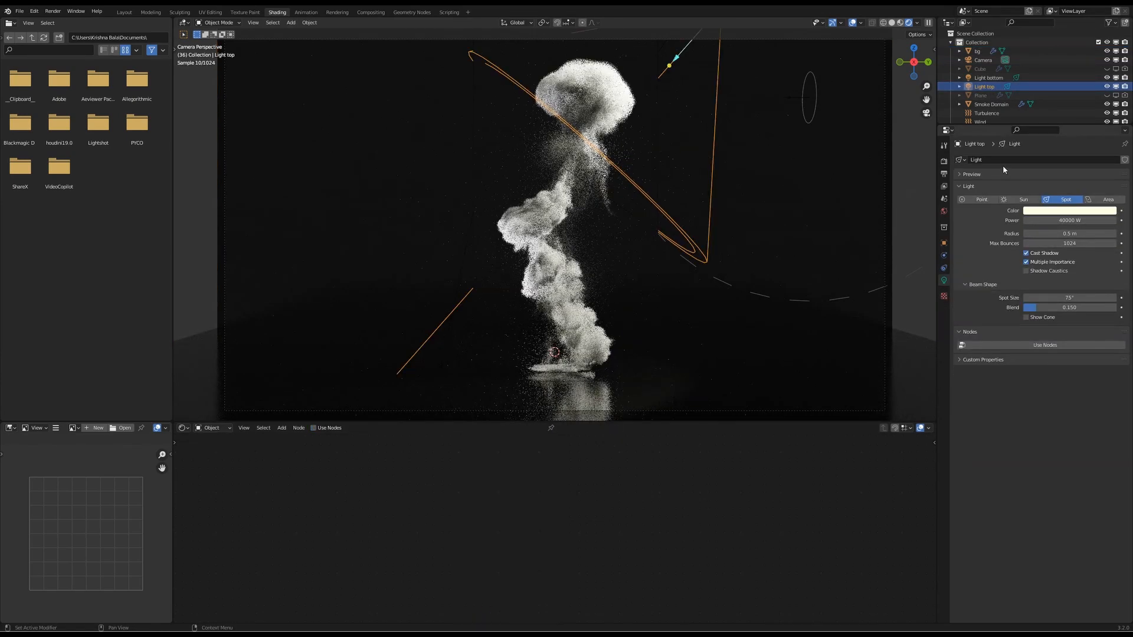
click(989, 77)
double_click(1030, 220)
key(Return)
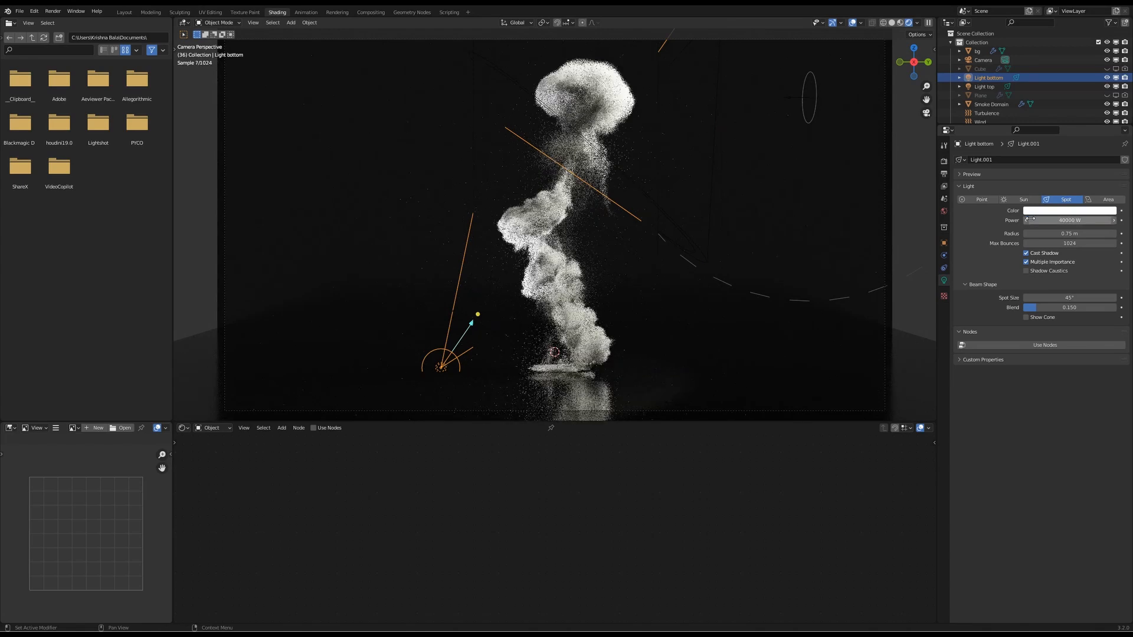
Step: Set the maximum Volume light bounces to 1 in the Cycles render settings
click(943, 161)
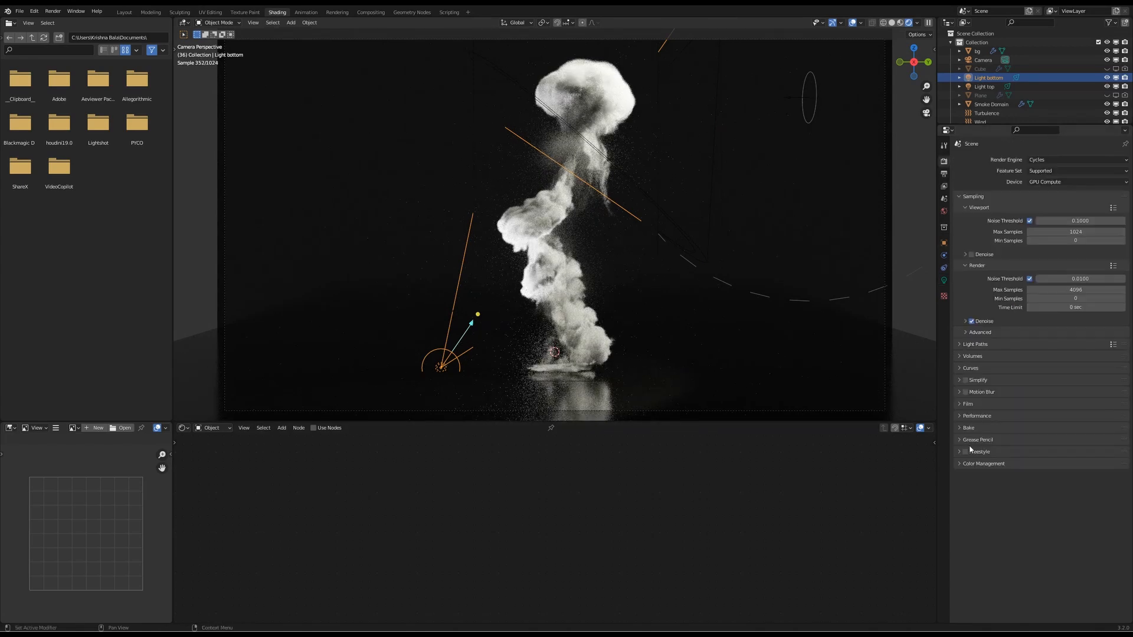
click(983, 463)
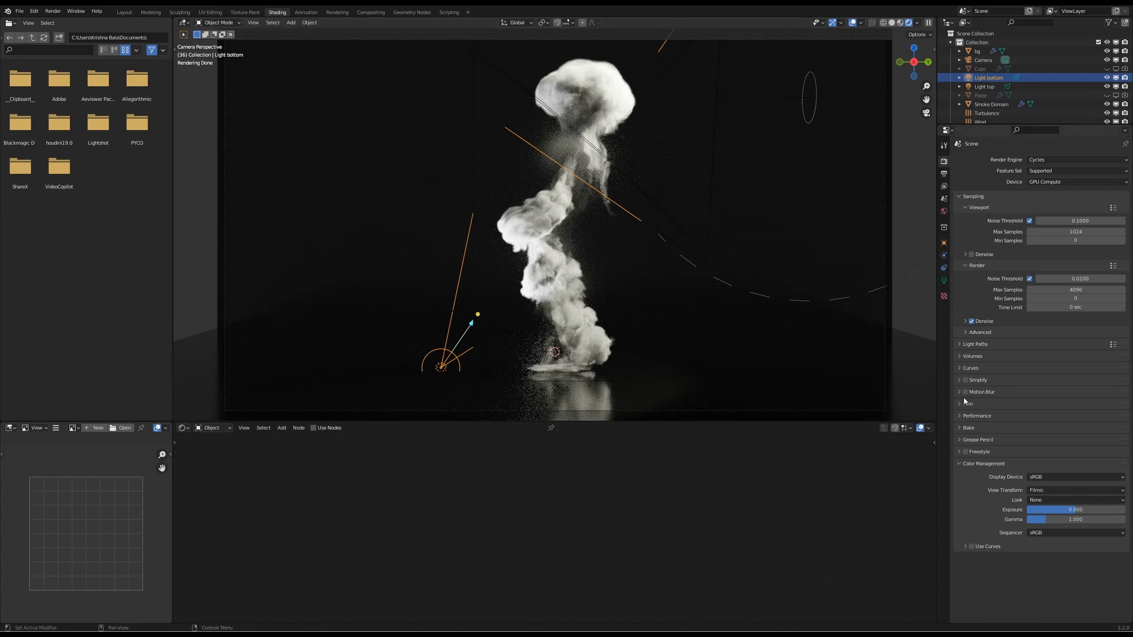
click(965, 333)
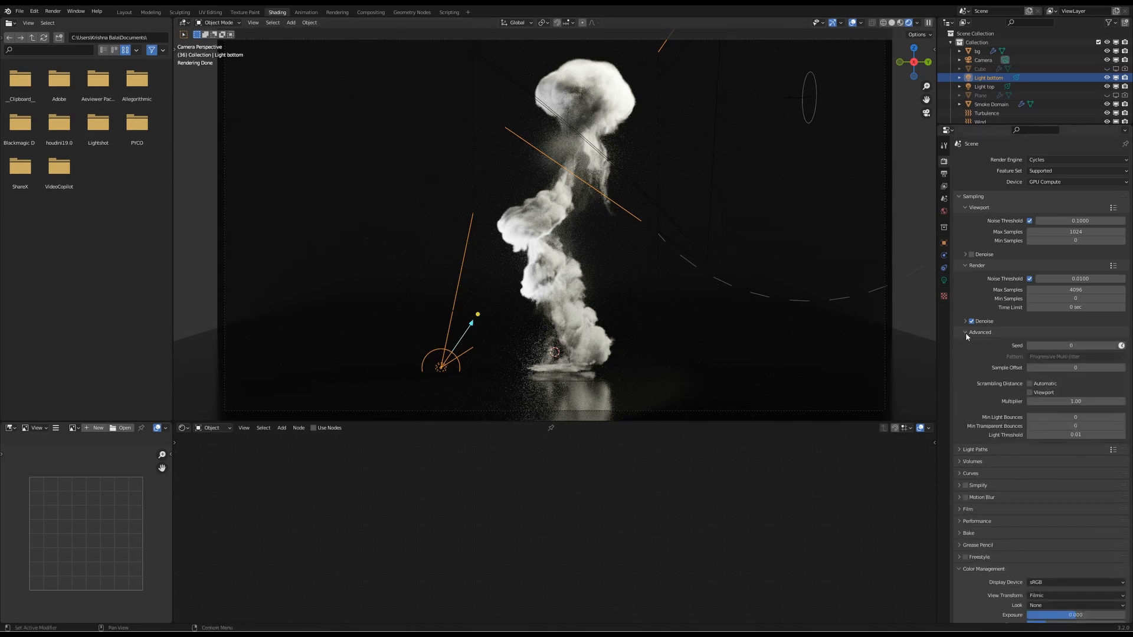
click(964, 332)
click(974, 344)
click(1095, 407)
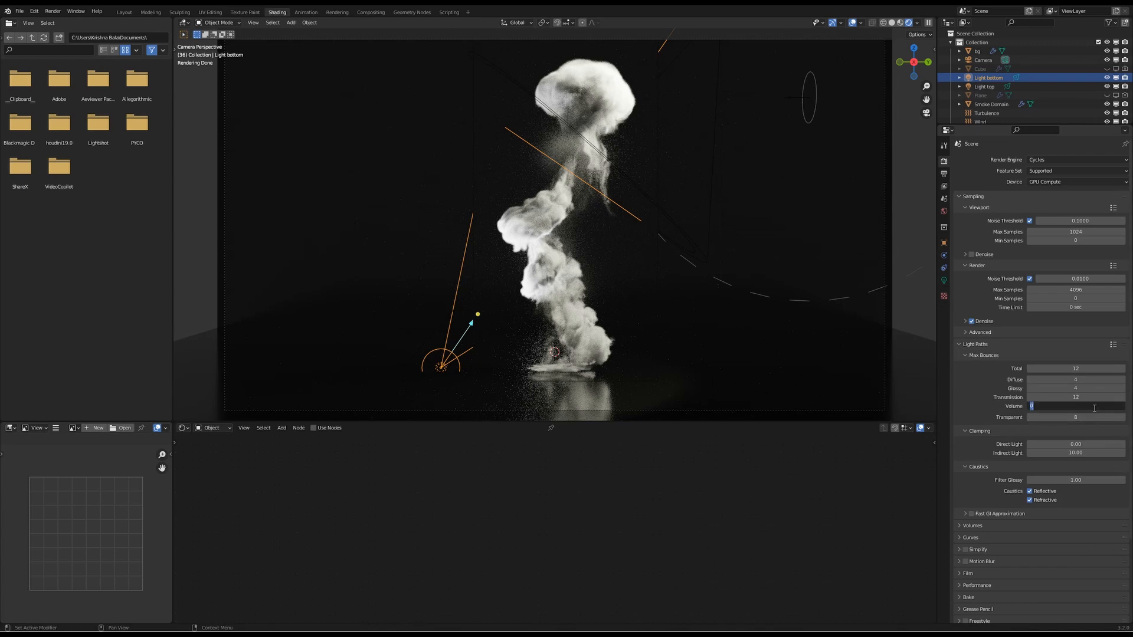
key(Return)
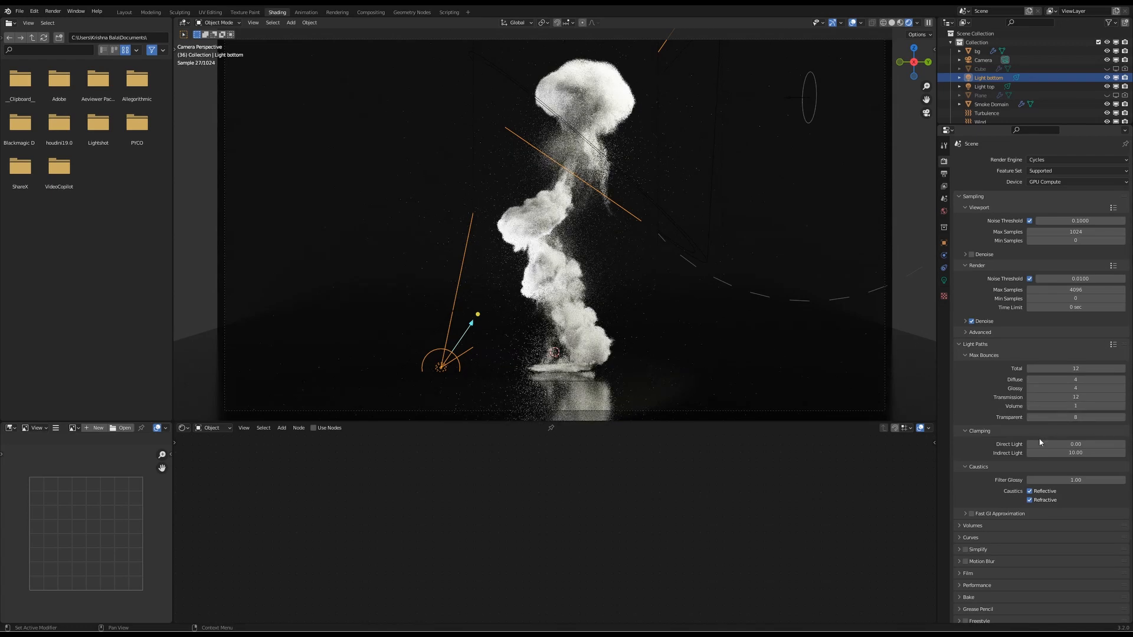
Step: Enable Motion Blur and the film's Transparent option in the render settings
scroll(1004, 427, down, 5)
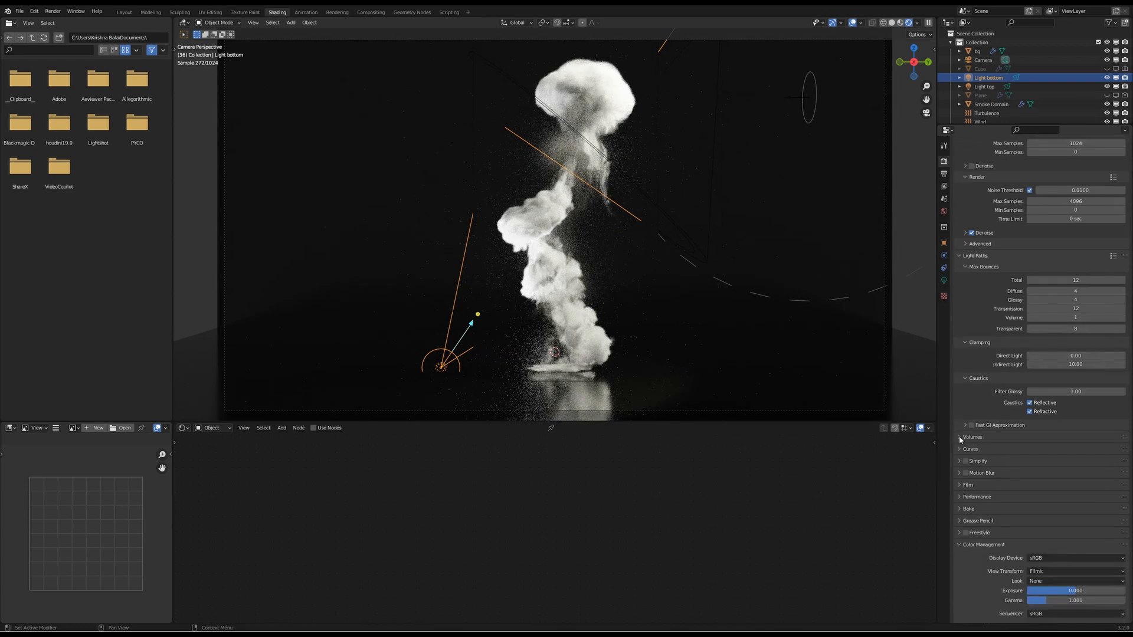
click(960, 437)
scroll(992, 429, down, 3)
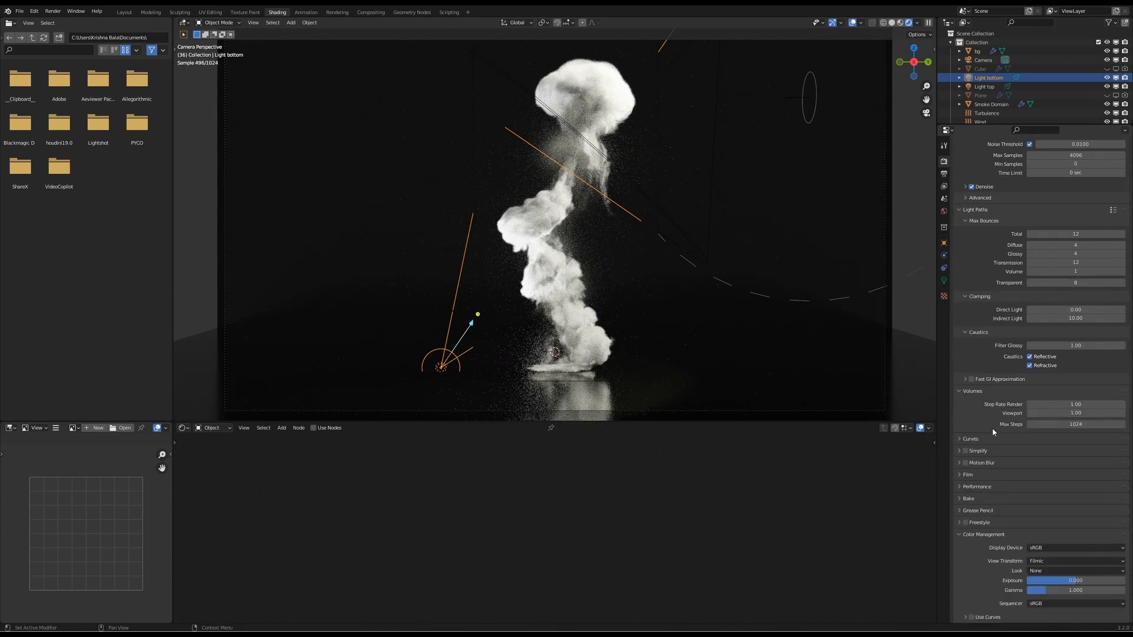
click(961, 475)
scroll(1004, 454, down, 3)
click(971, 450)
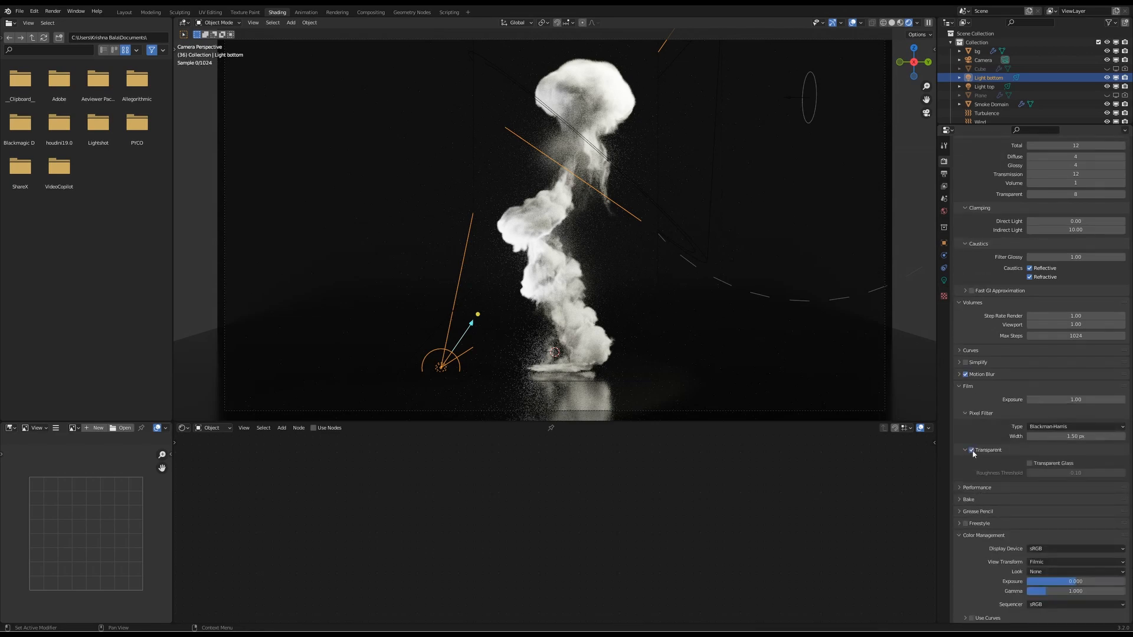
click(972, 451)
click(972, 451)
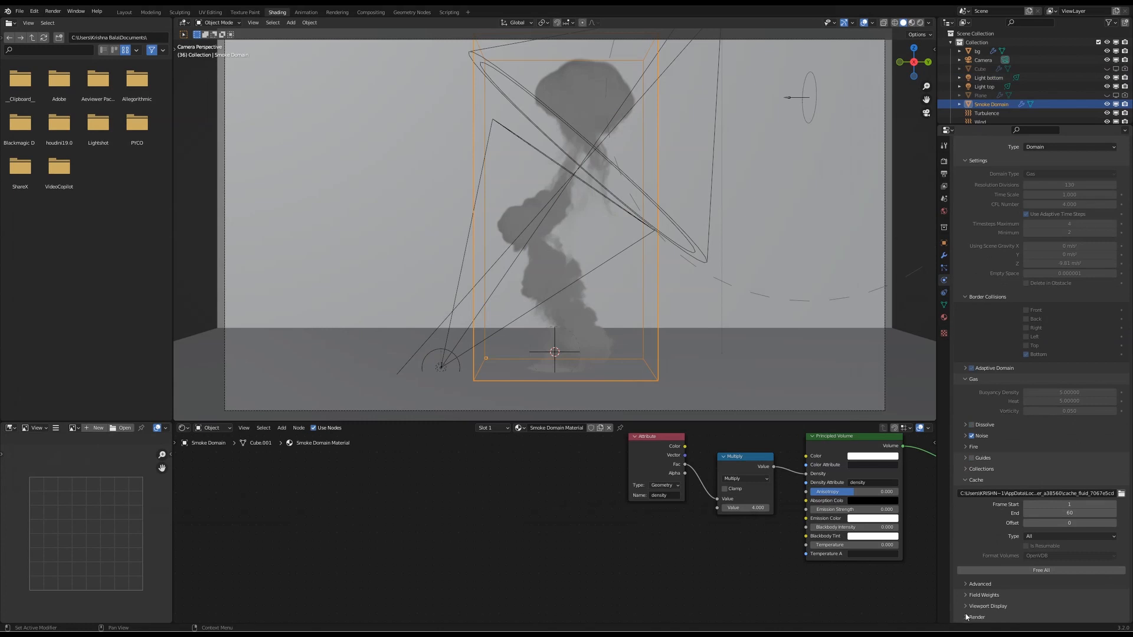
Step: Set the smoke domain's render Velocity Scale to 0.02 and render the current frame as an image
click(966, 617)
click(1047, 614)
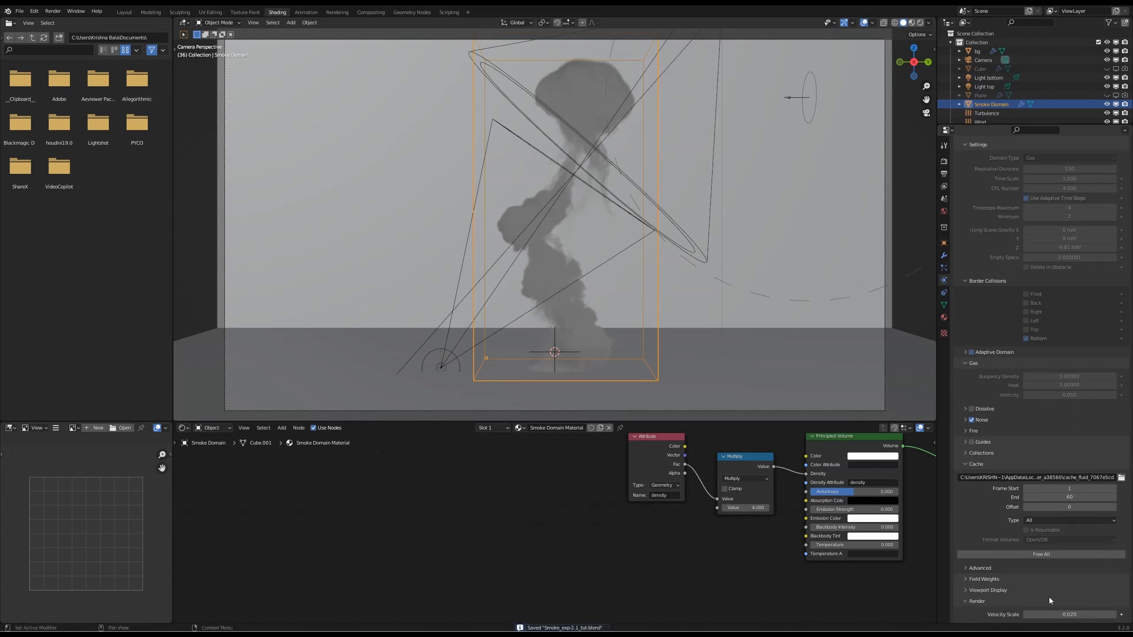
click(53, 12)
click(68, 22)
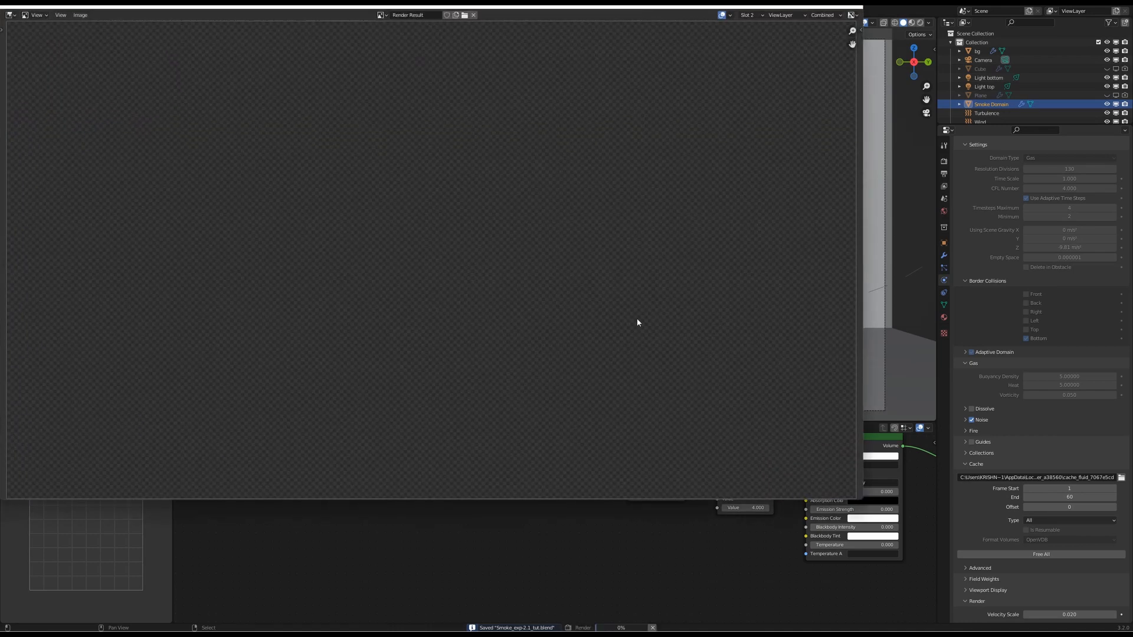